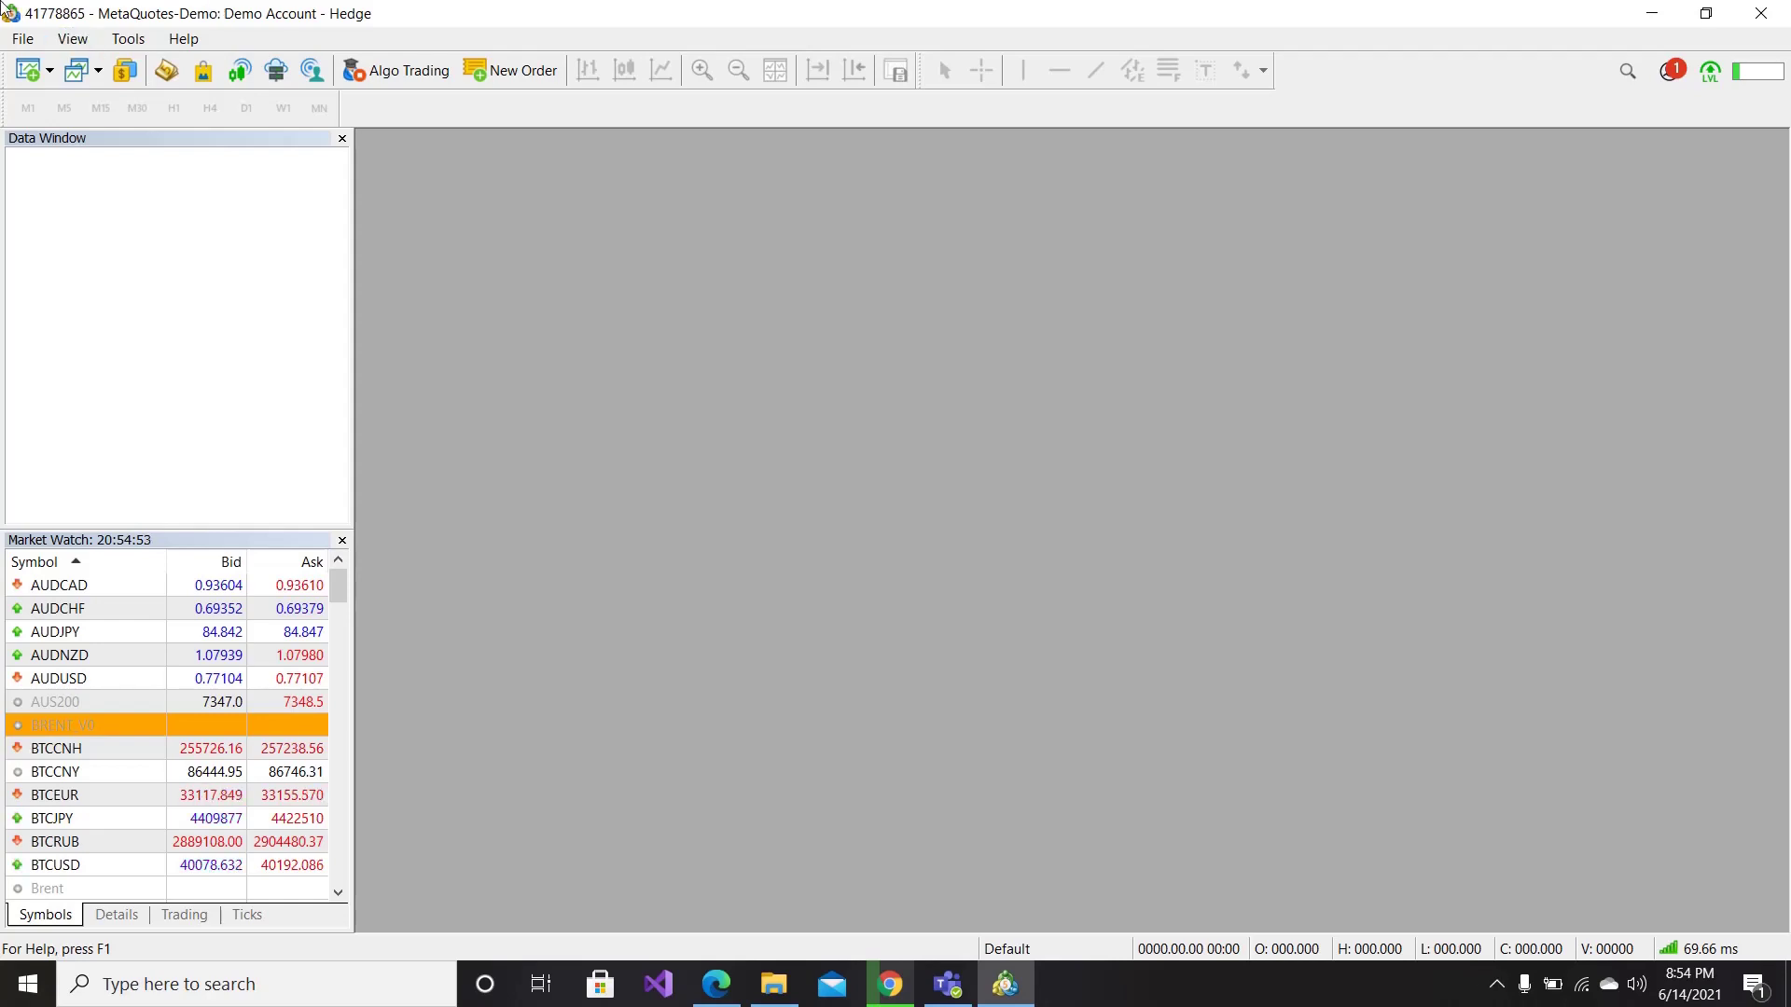
Open a new BTCEUR H1 chart from the Crypto symbols and maximize it.
left_click(22, 38)
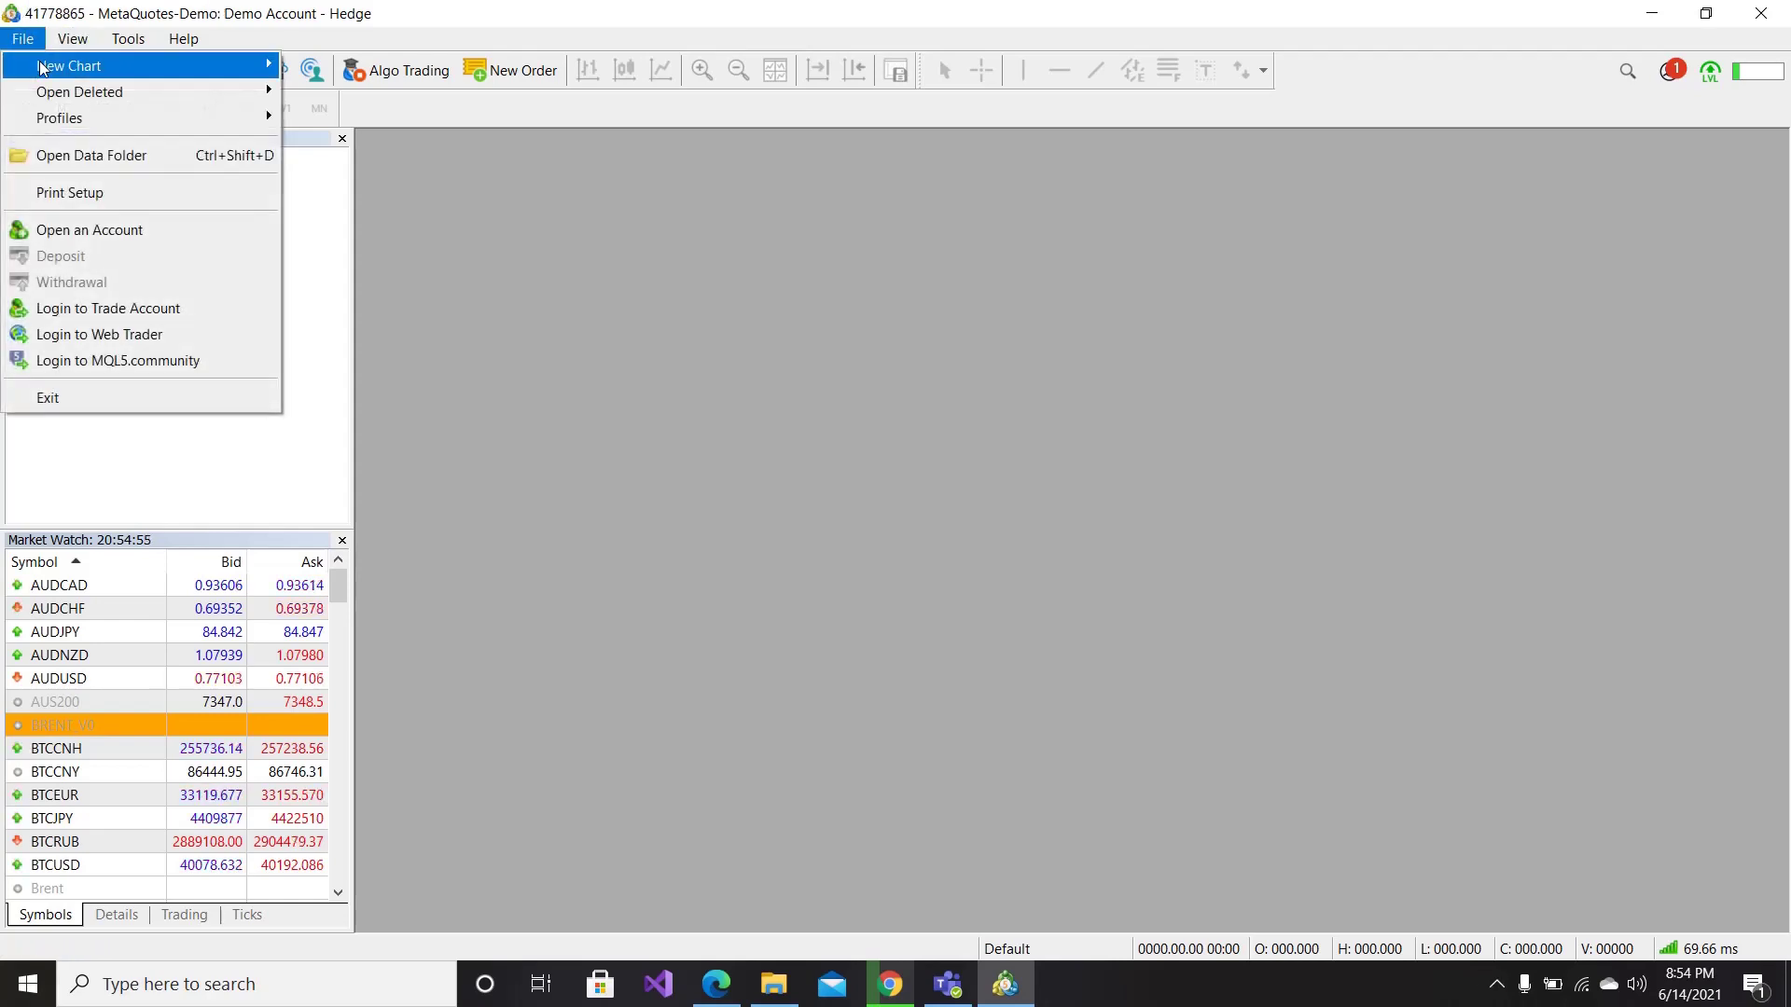
mouse_move(112, 65)
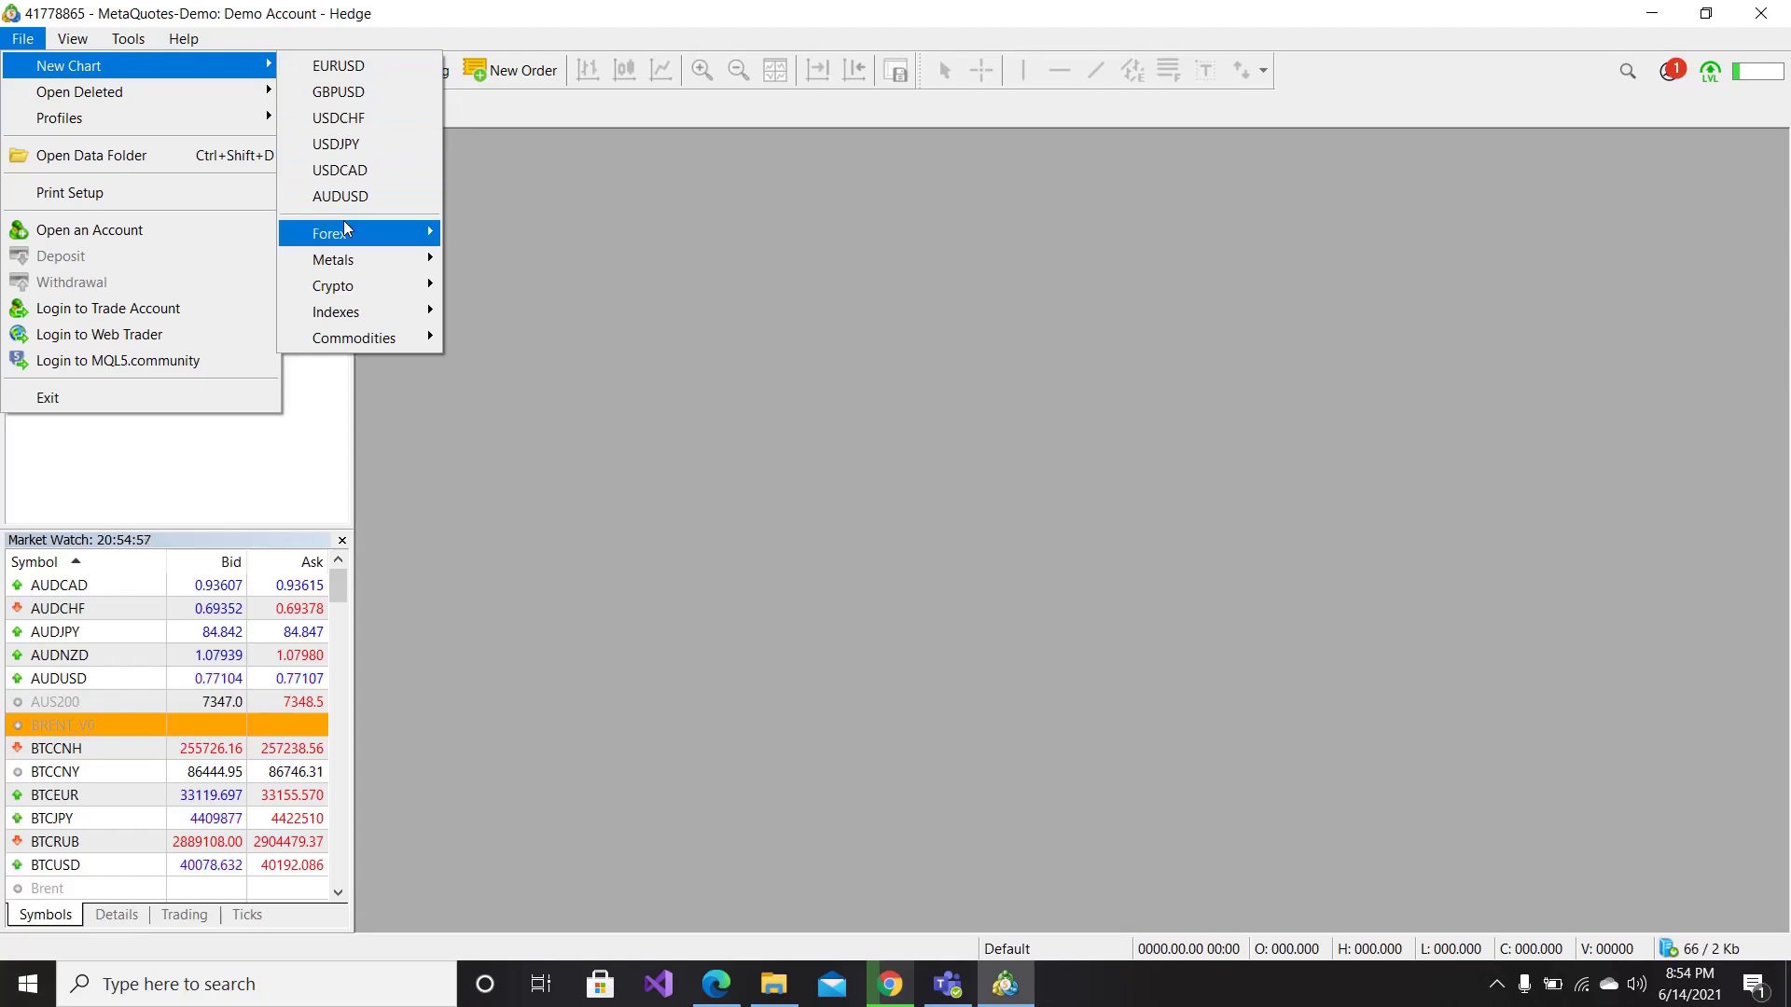
mouse_move(343, 227)
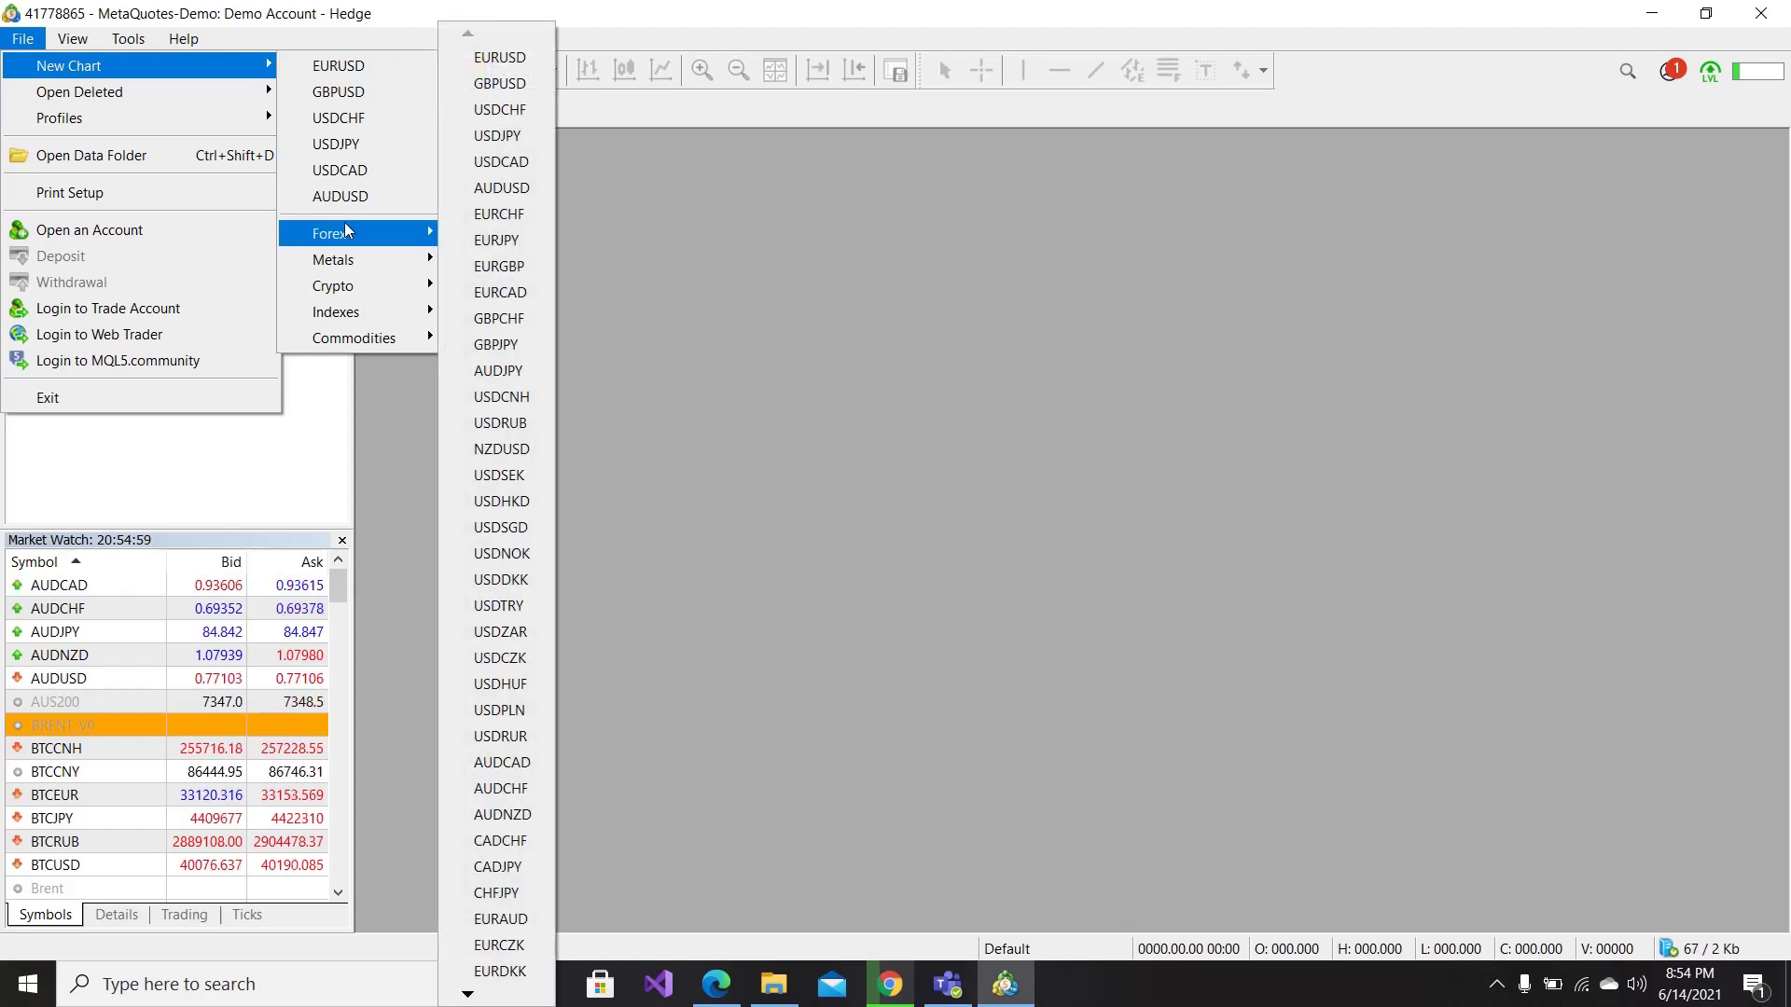
mouse_move(355, 270)
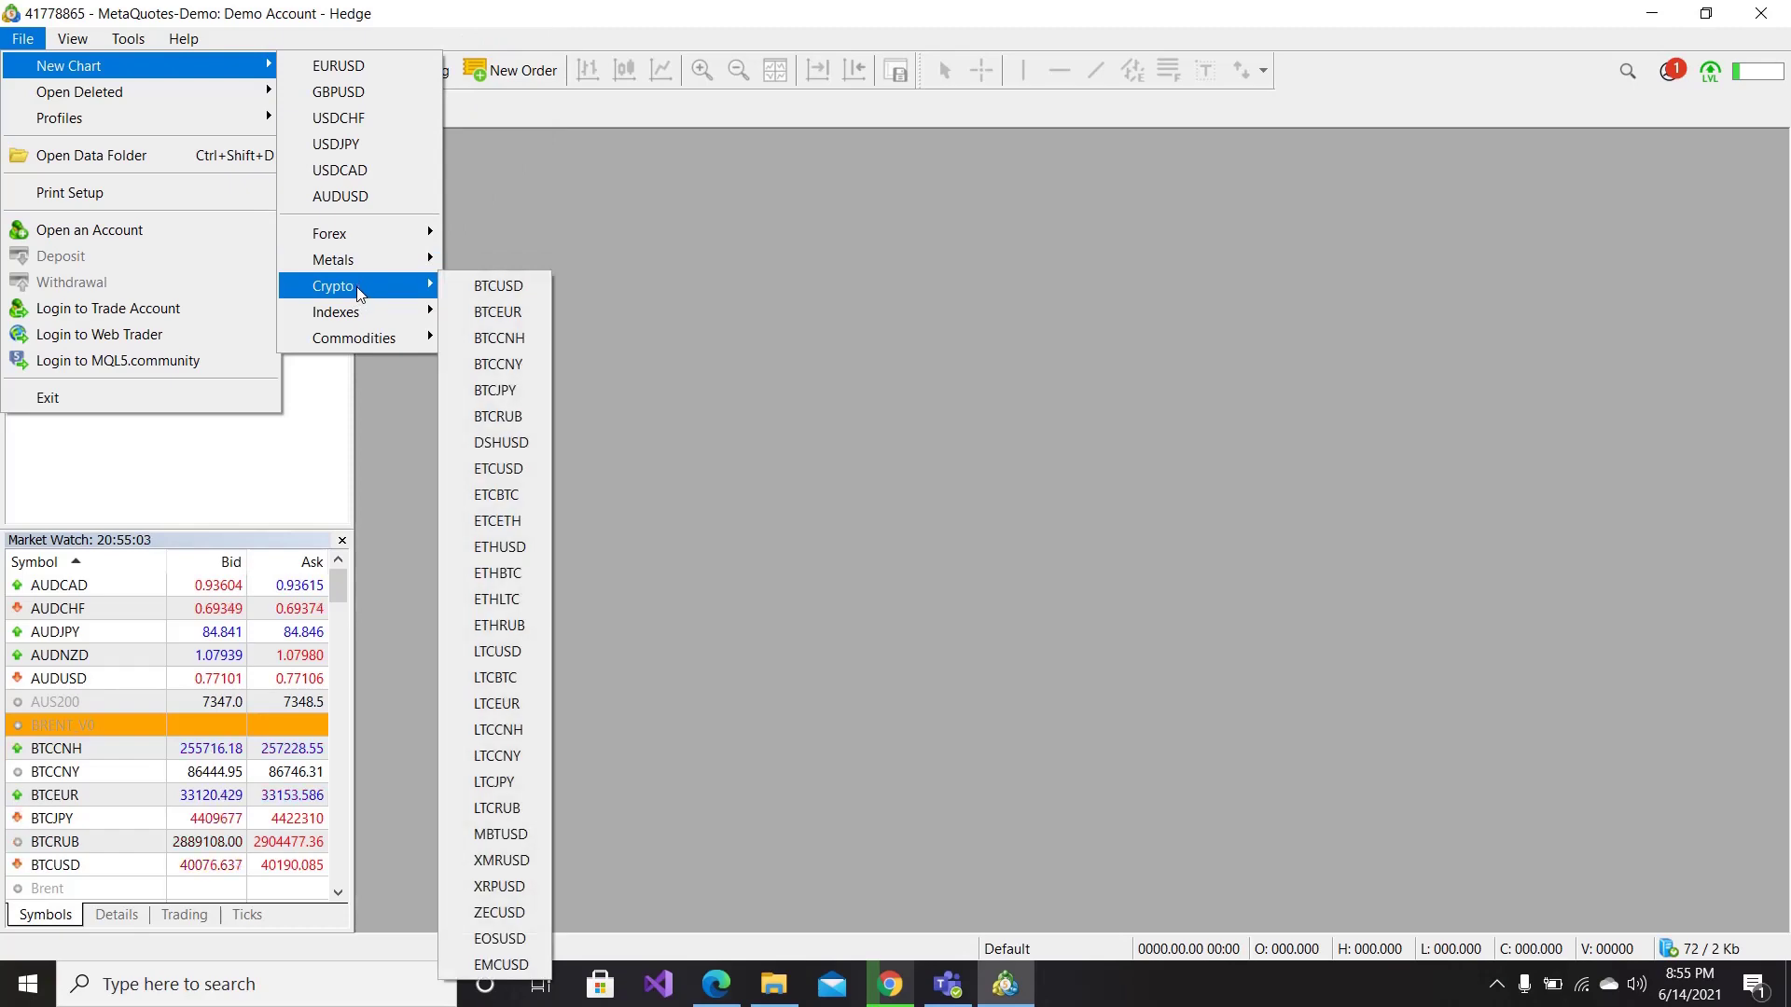
left_click(504, 314)
double_click(875, 151)
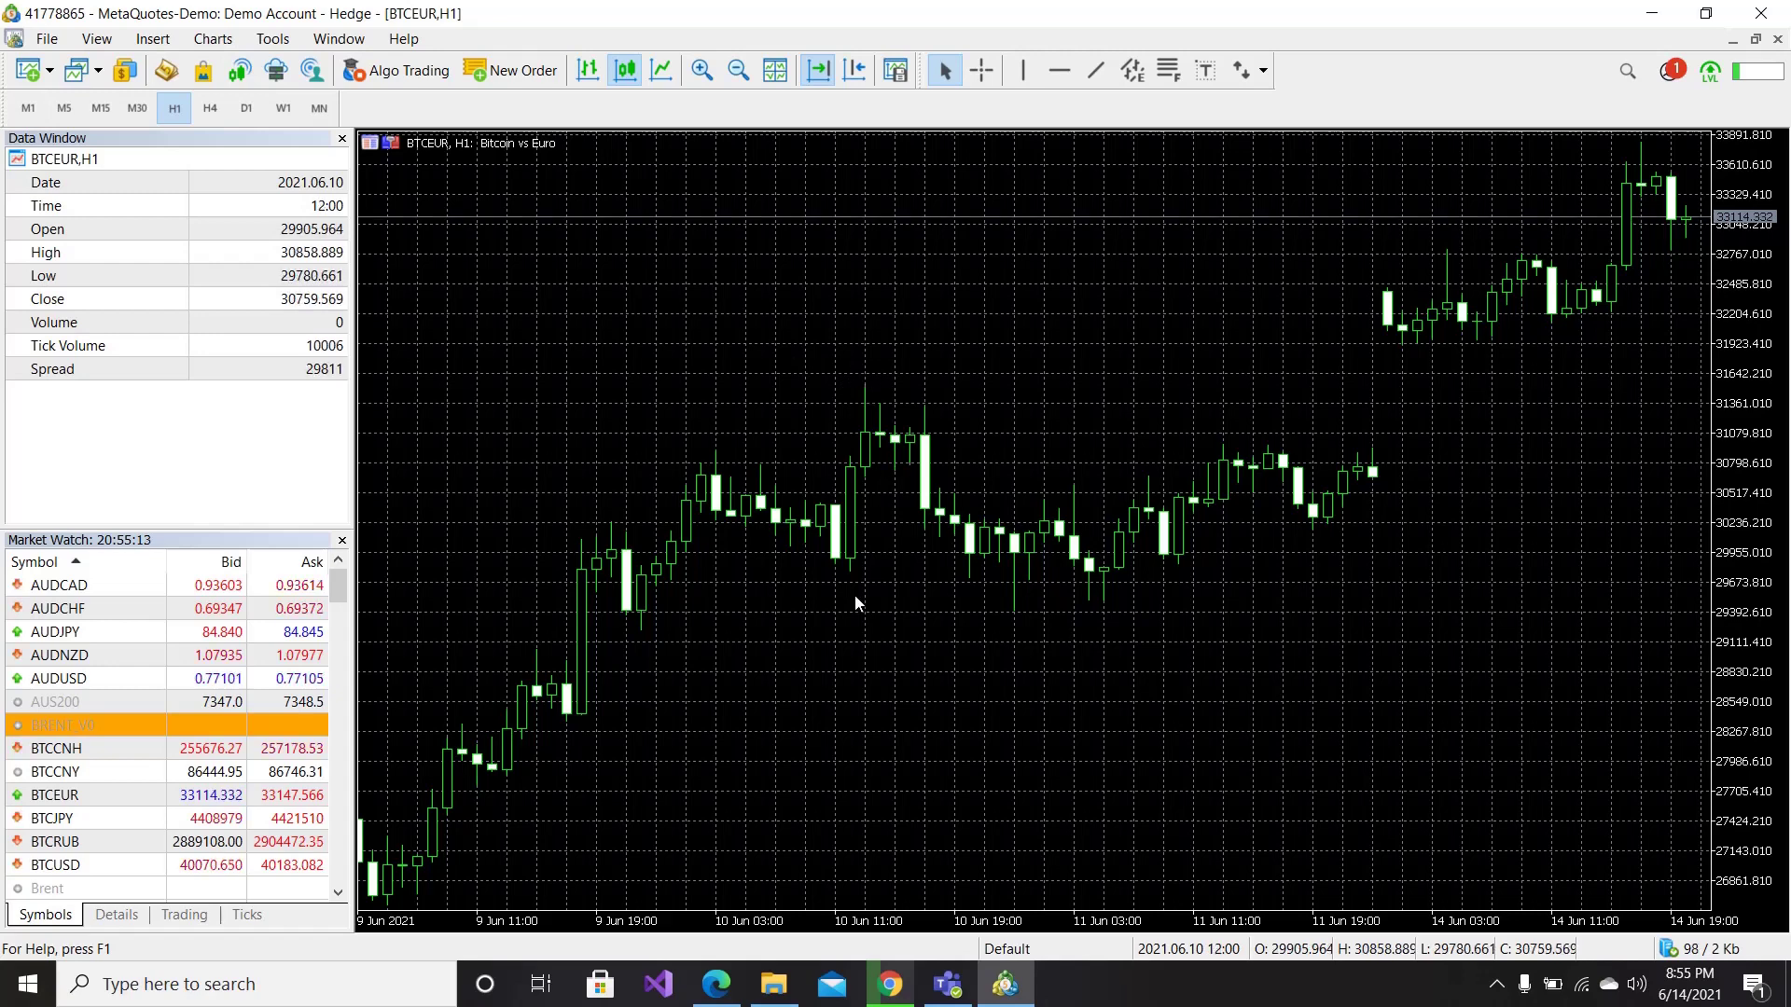
In chart properties, set Bar down and Bear candle to Red and Bull candle to Lime.
right_click(864, 386)
left_click(971, 944)
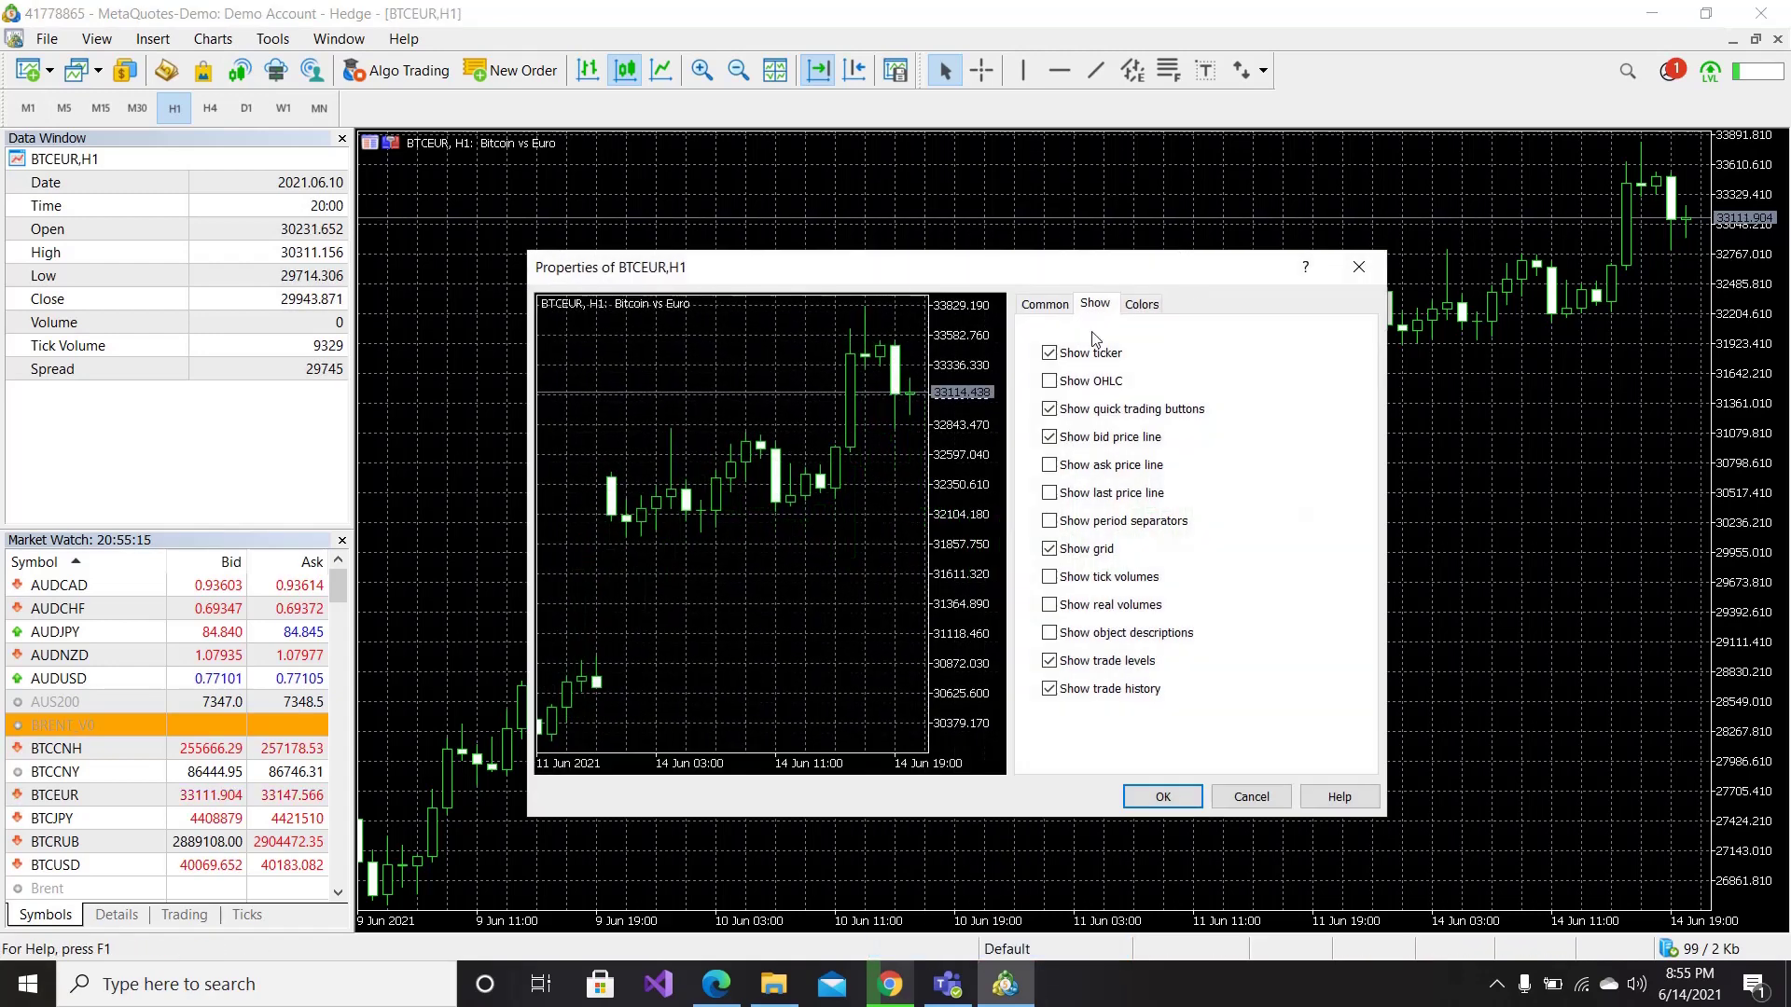
left_click(1140, 303)
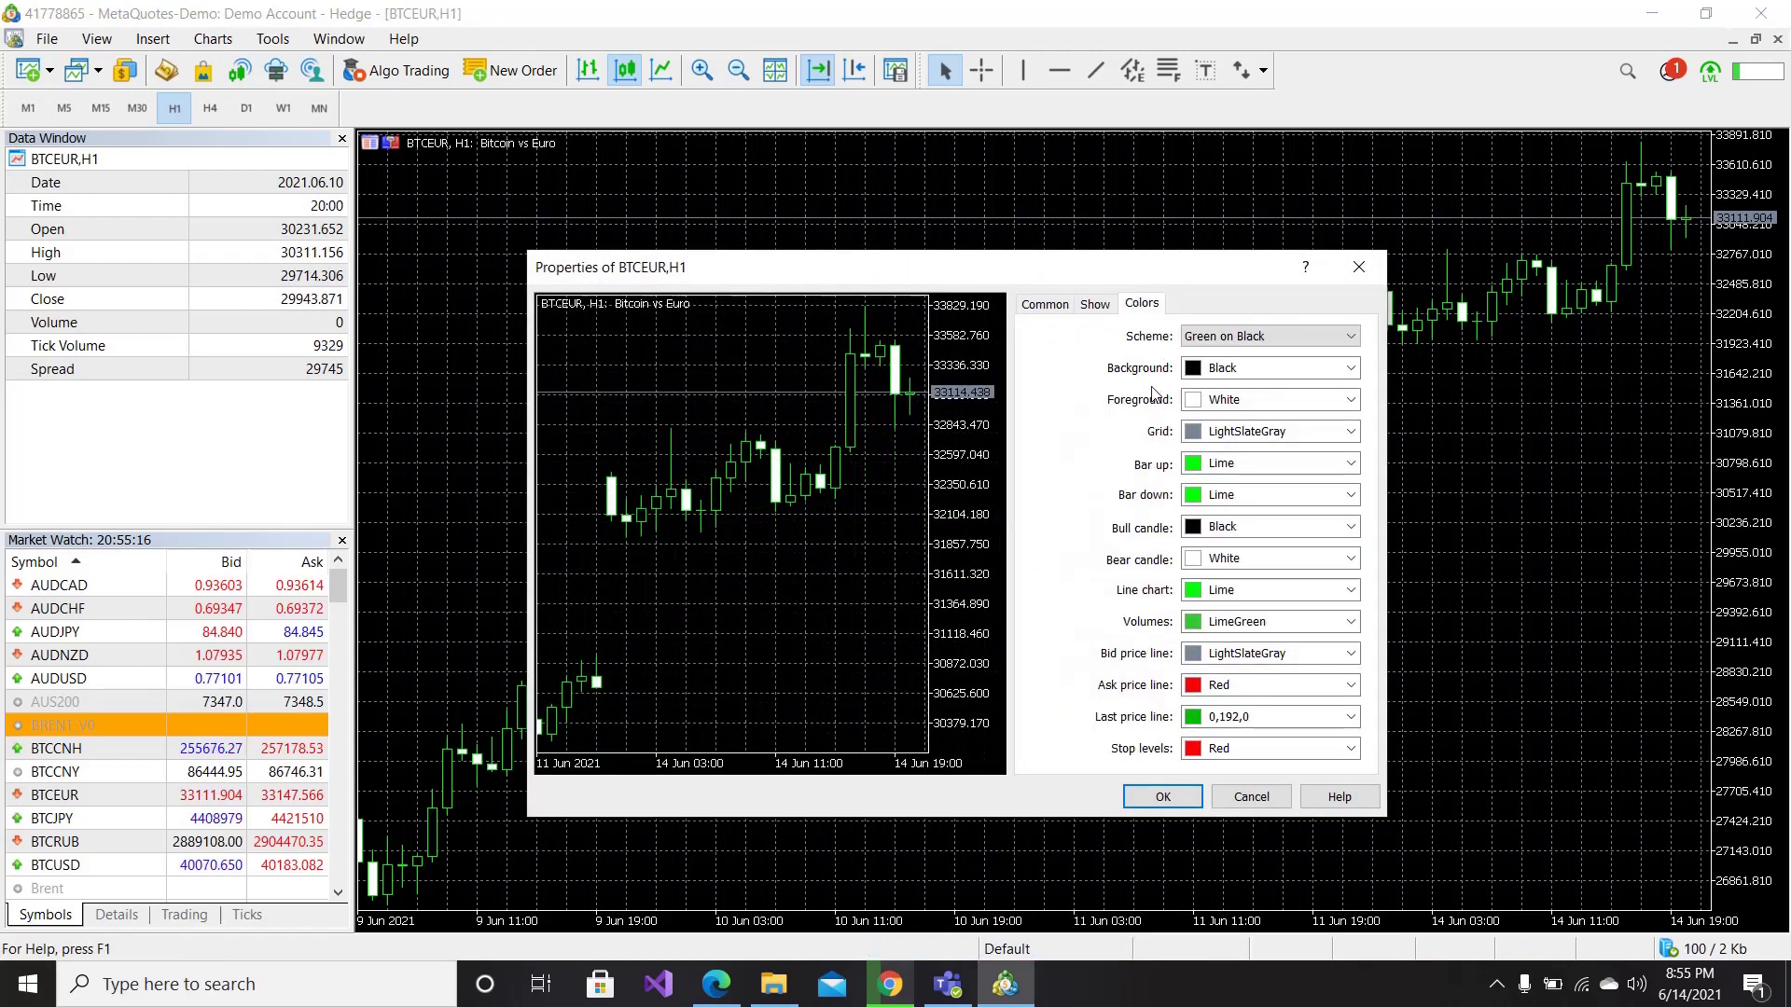
left_click(1351, 494)
left_click(1344, 641)
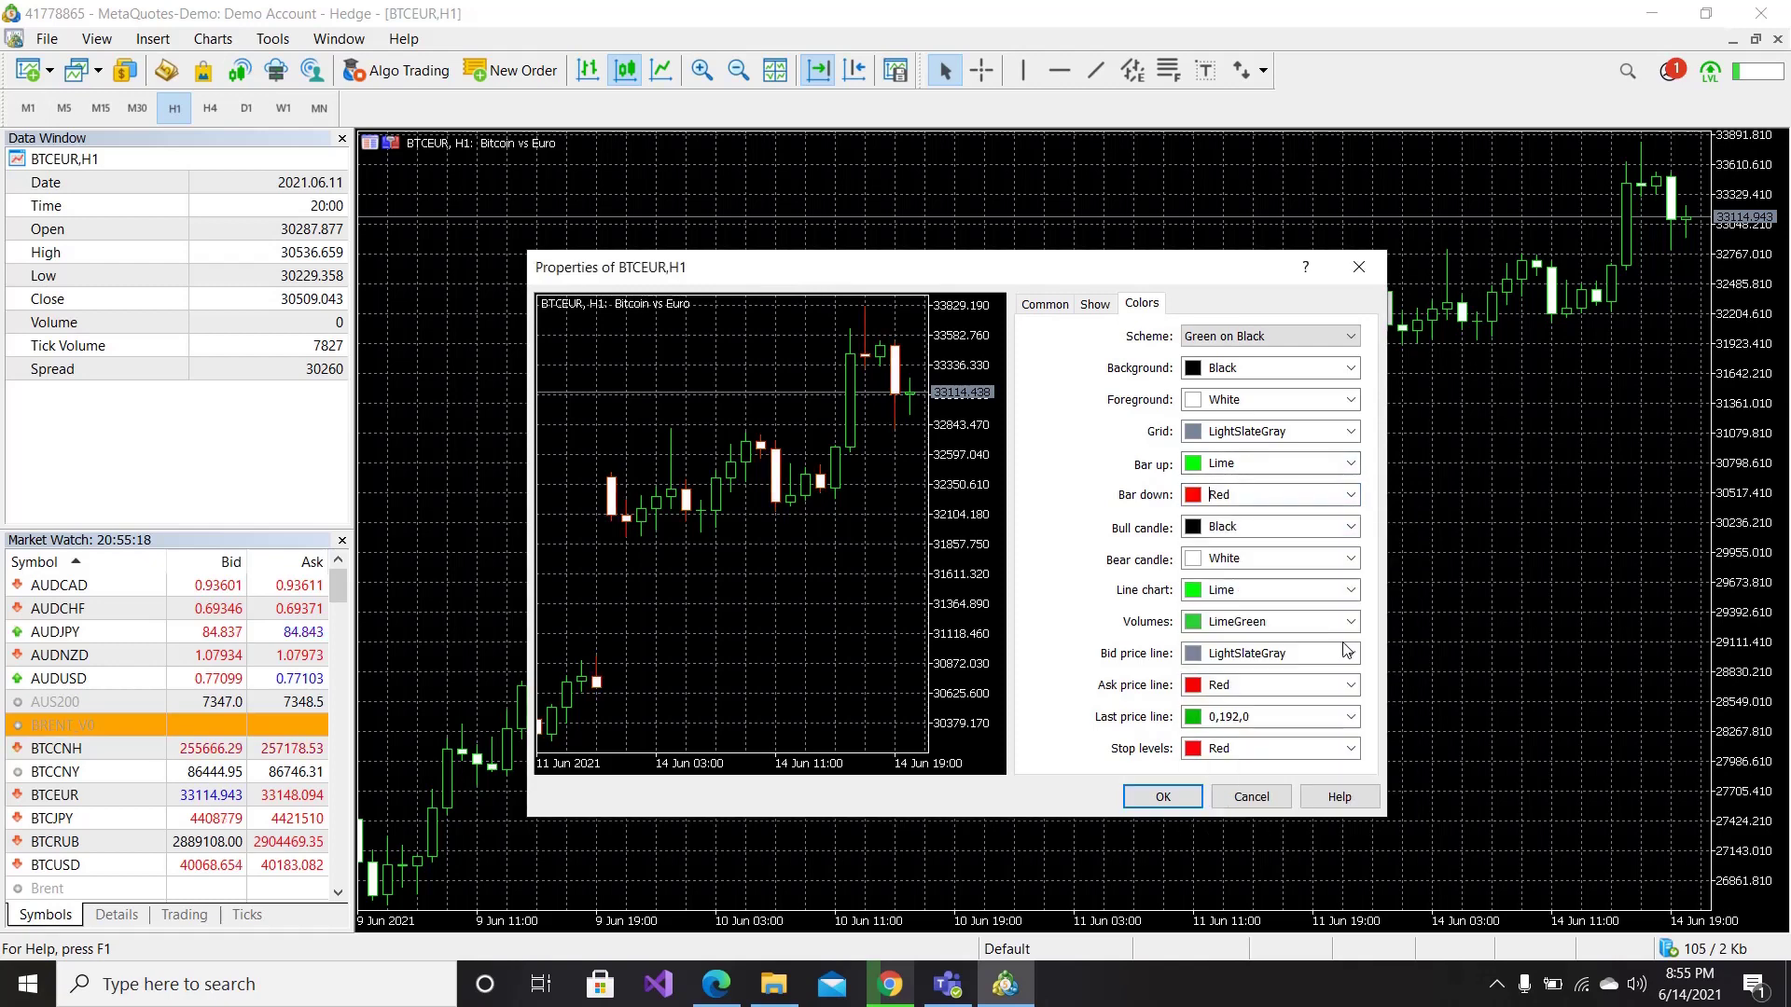
left_click(1350, 528)
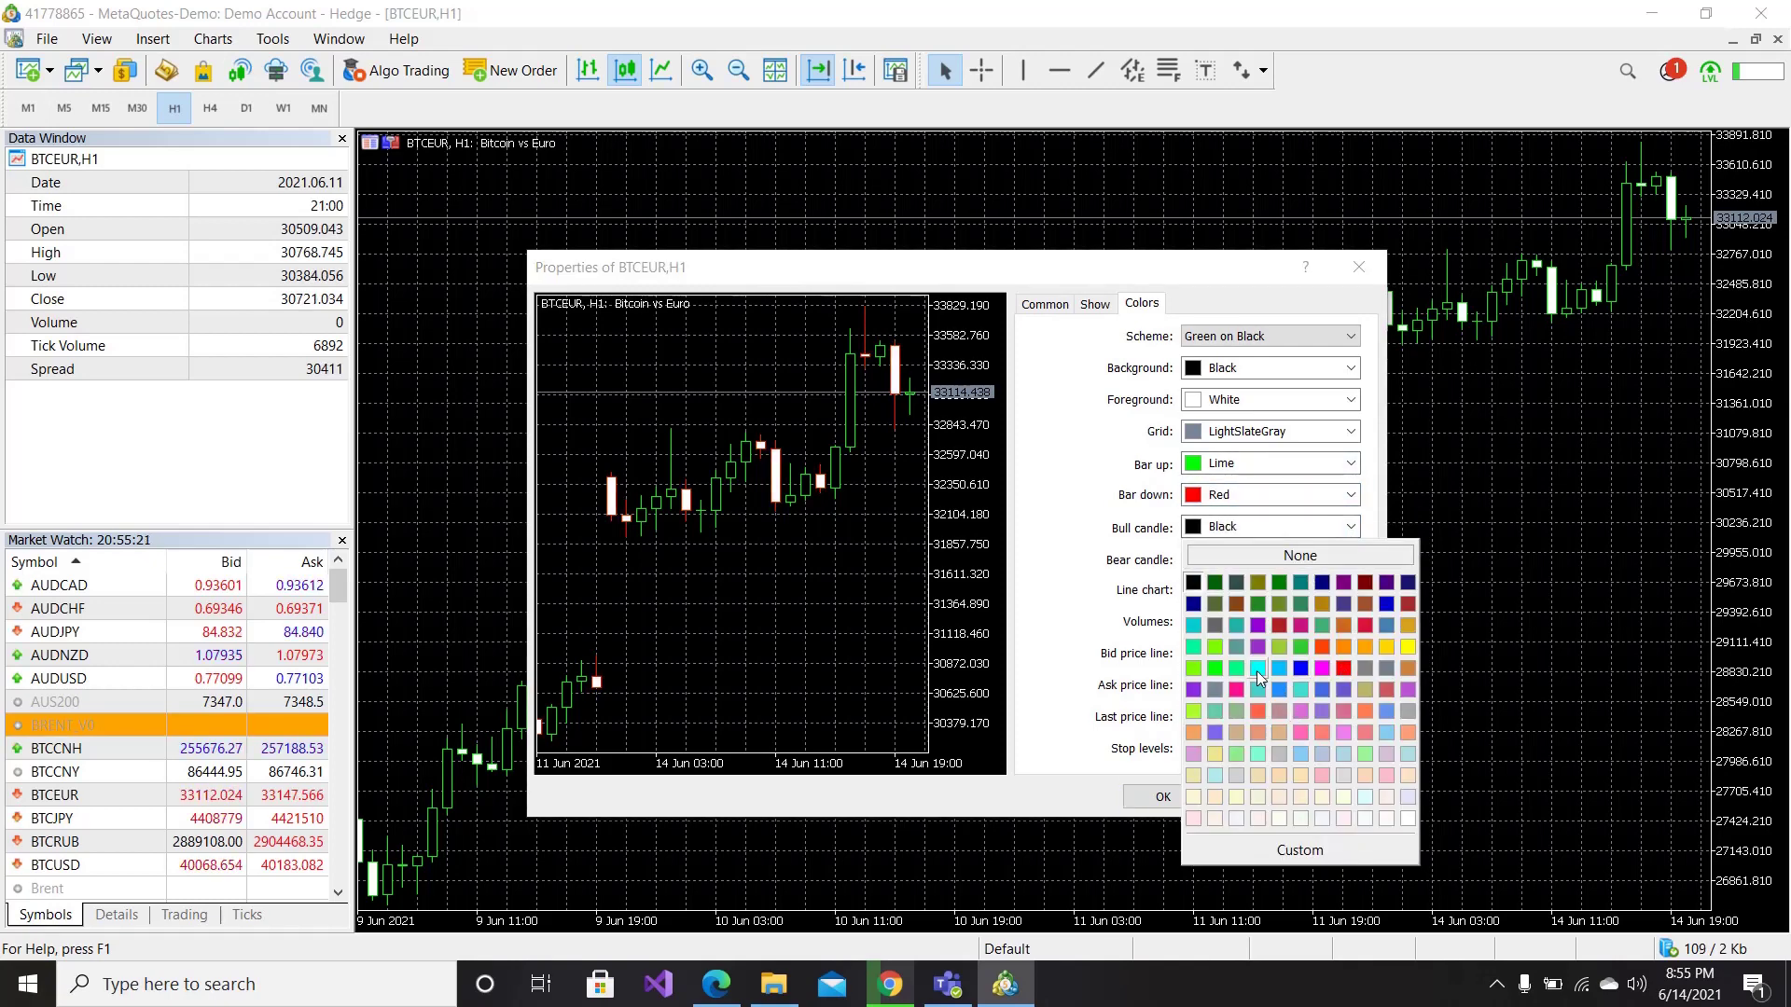
left_click(1215, 667)
left_click(1350, 560)
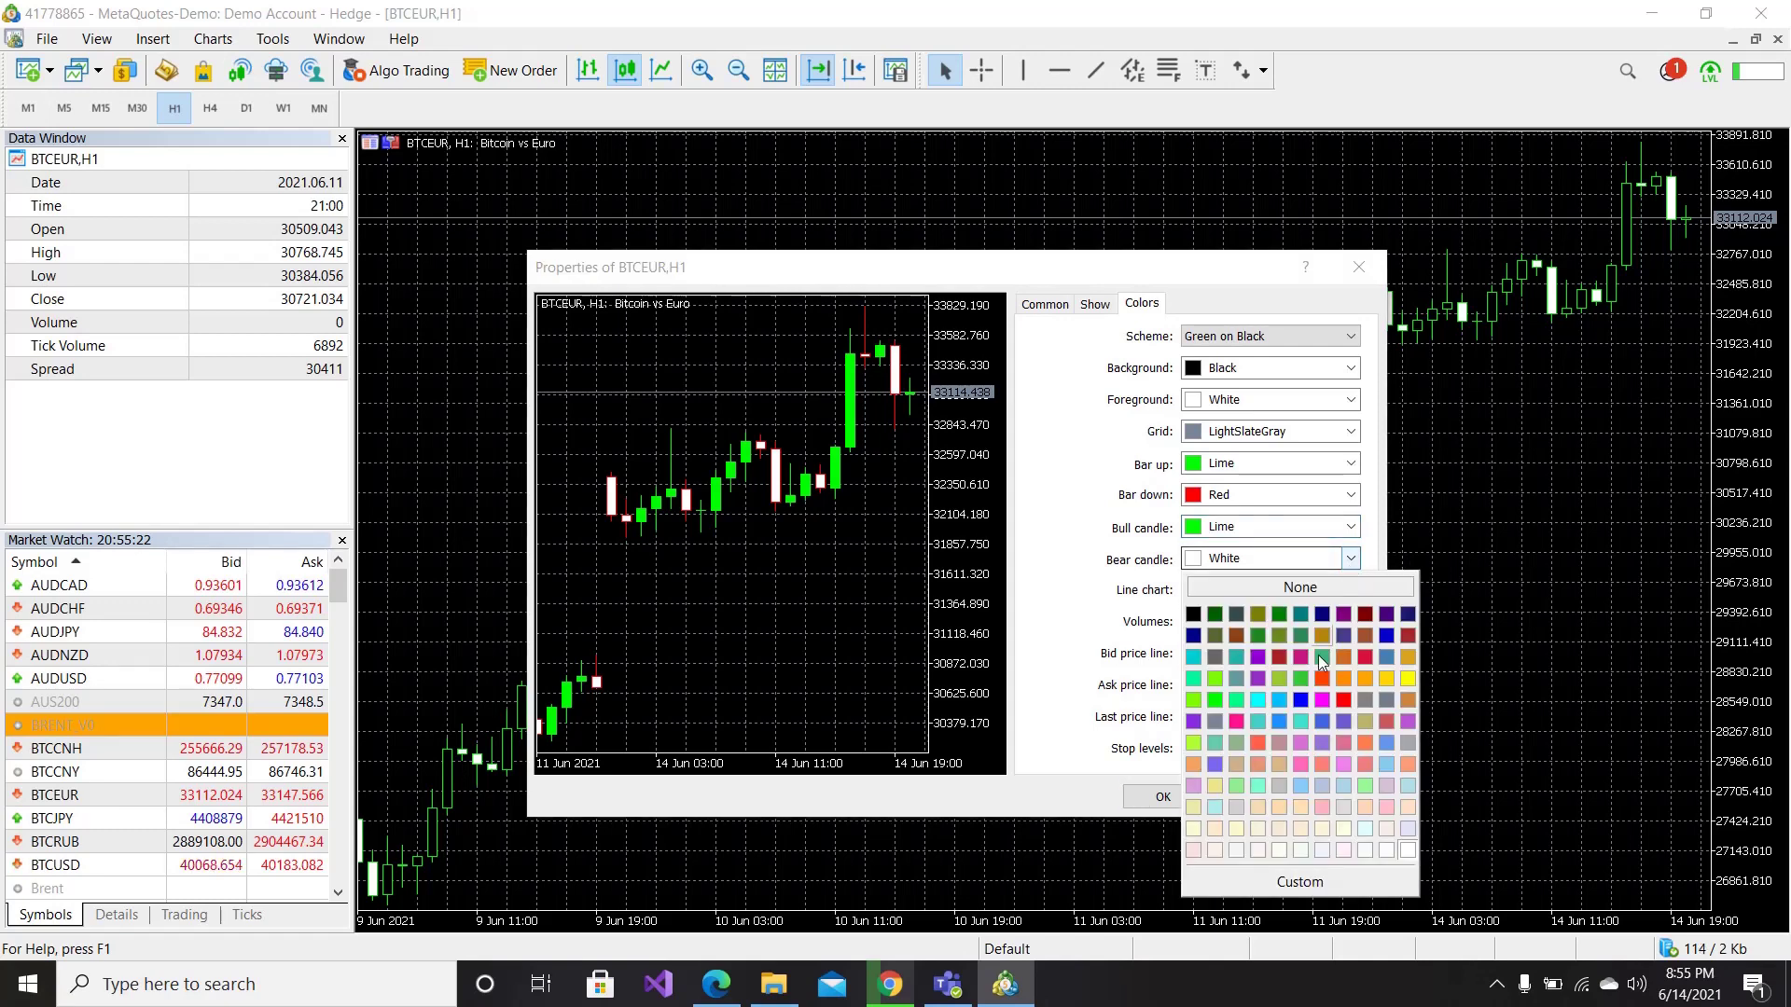
left_click(1345, 699)
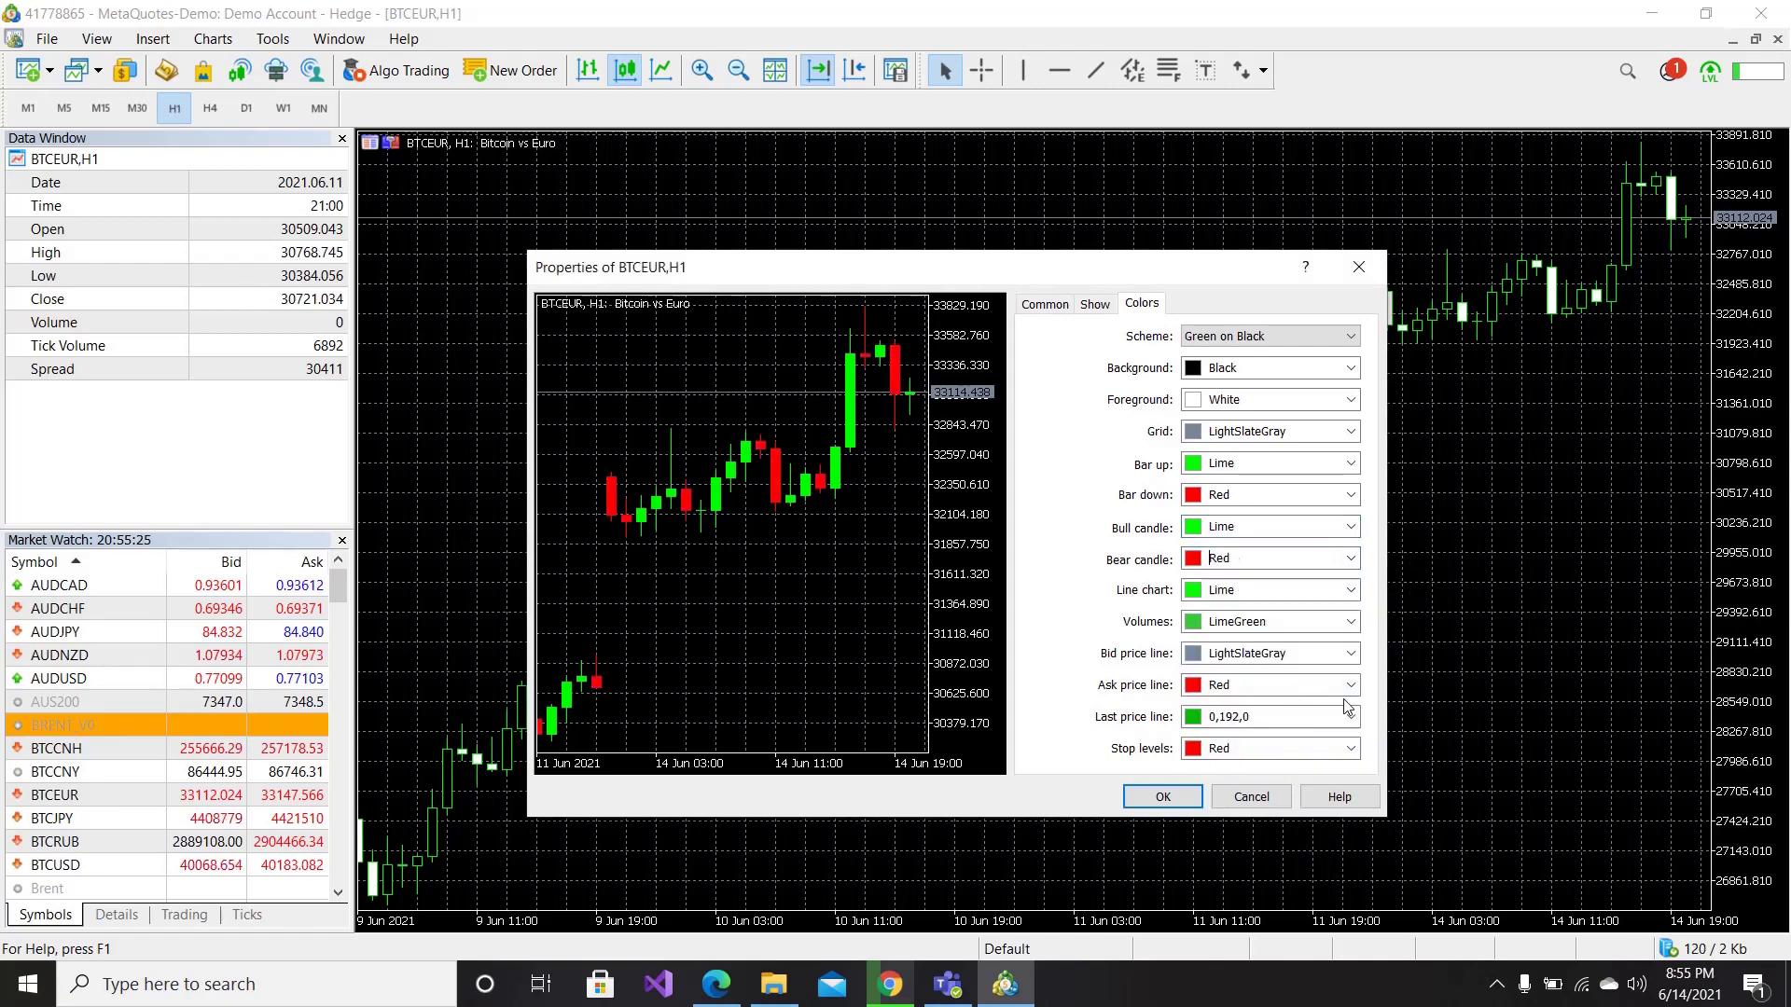
Hide the grid, show period separators, and apply the chart settings.
left_click(1097, 306)
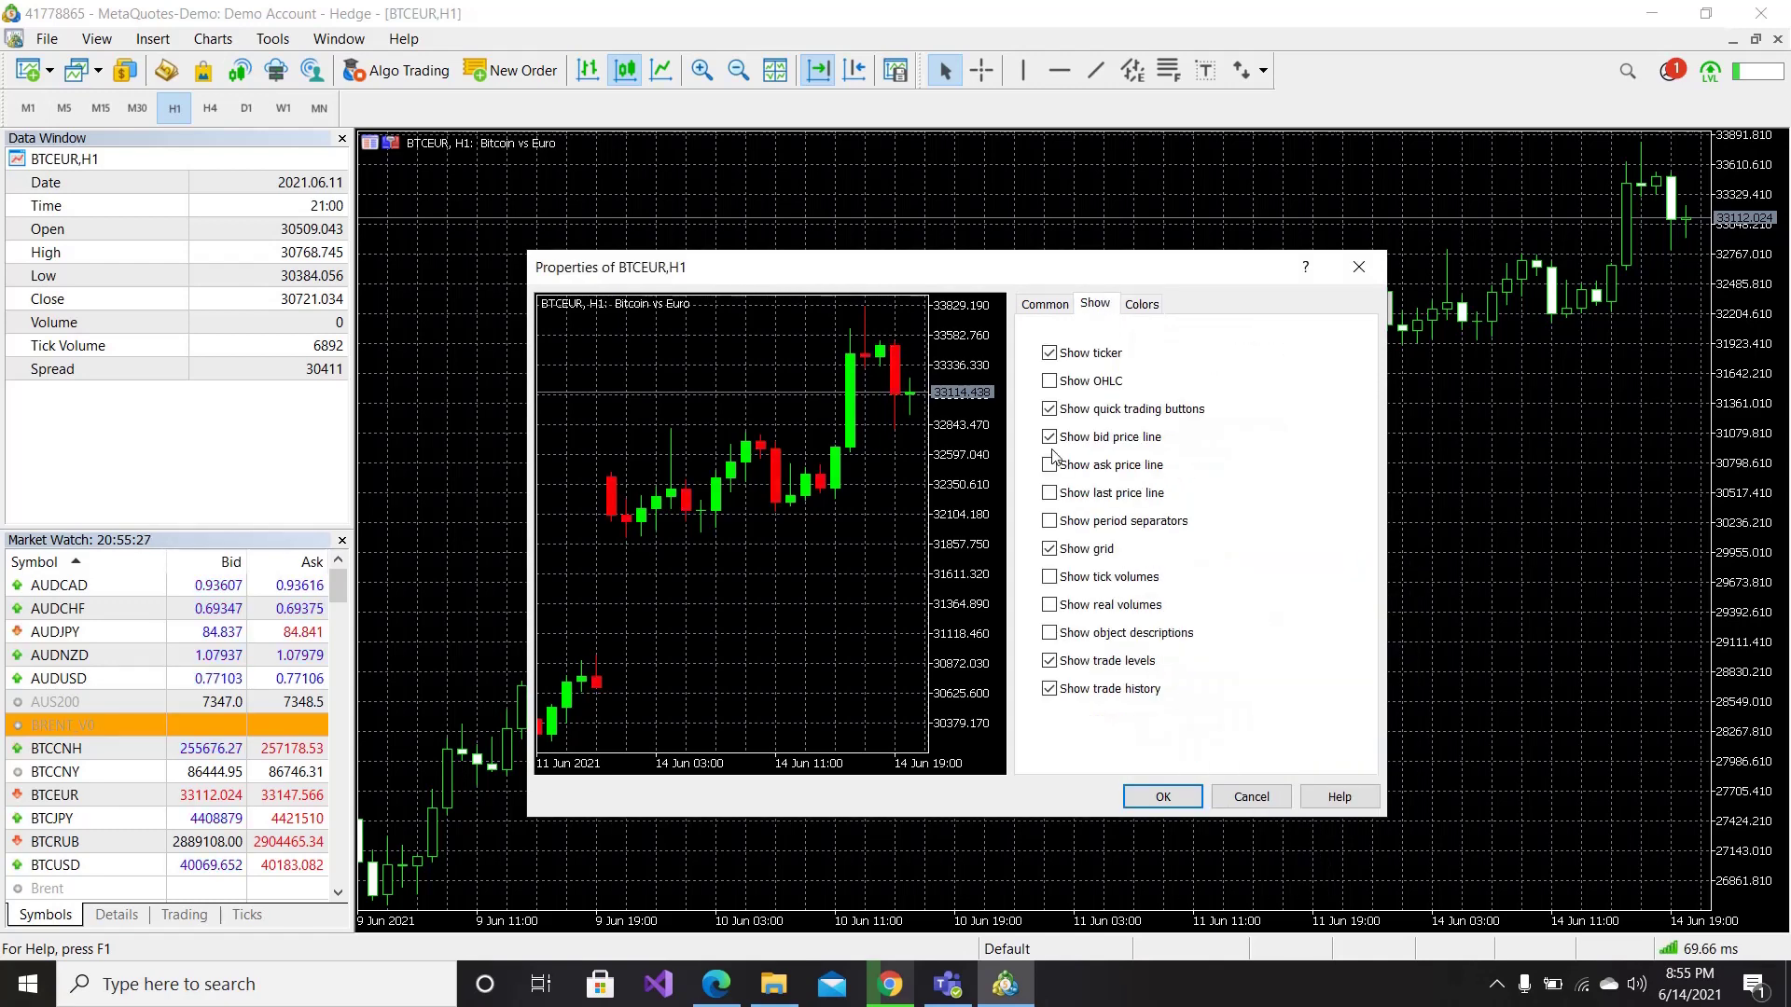
left_click(1050, 549)
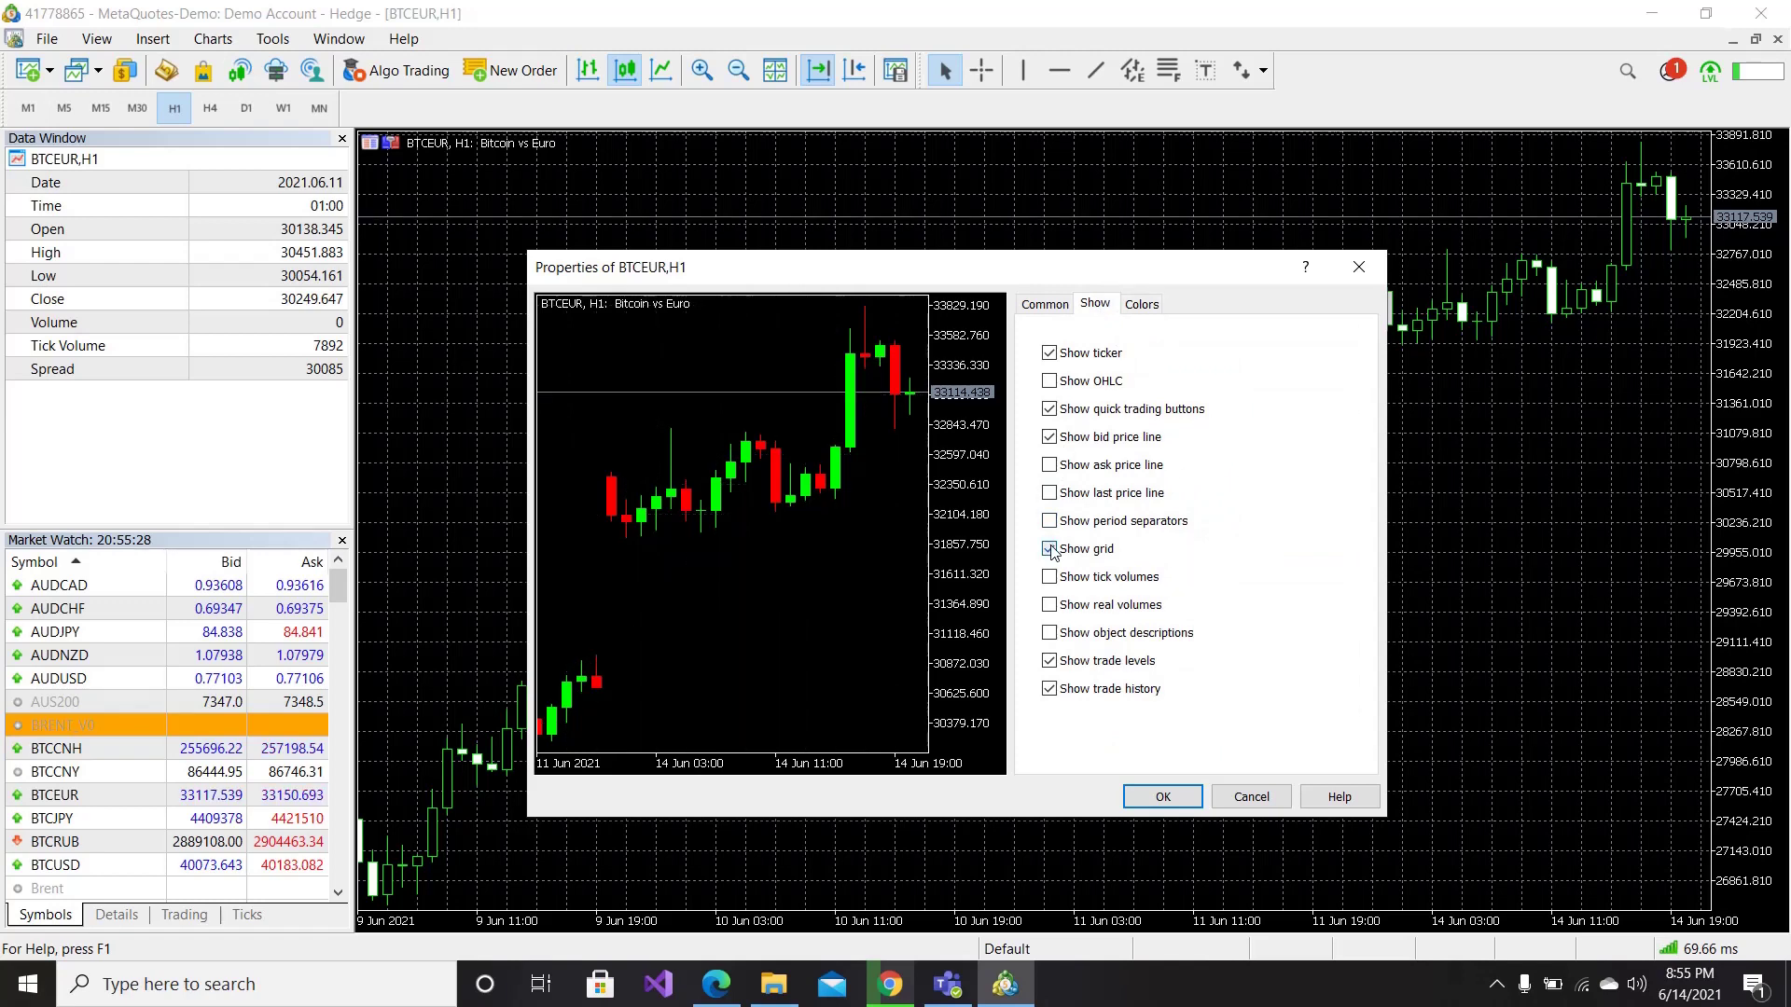
left_click(1050, 522)
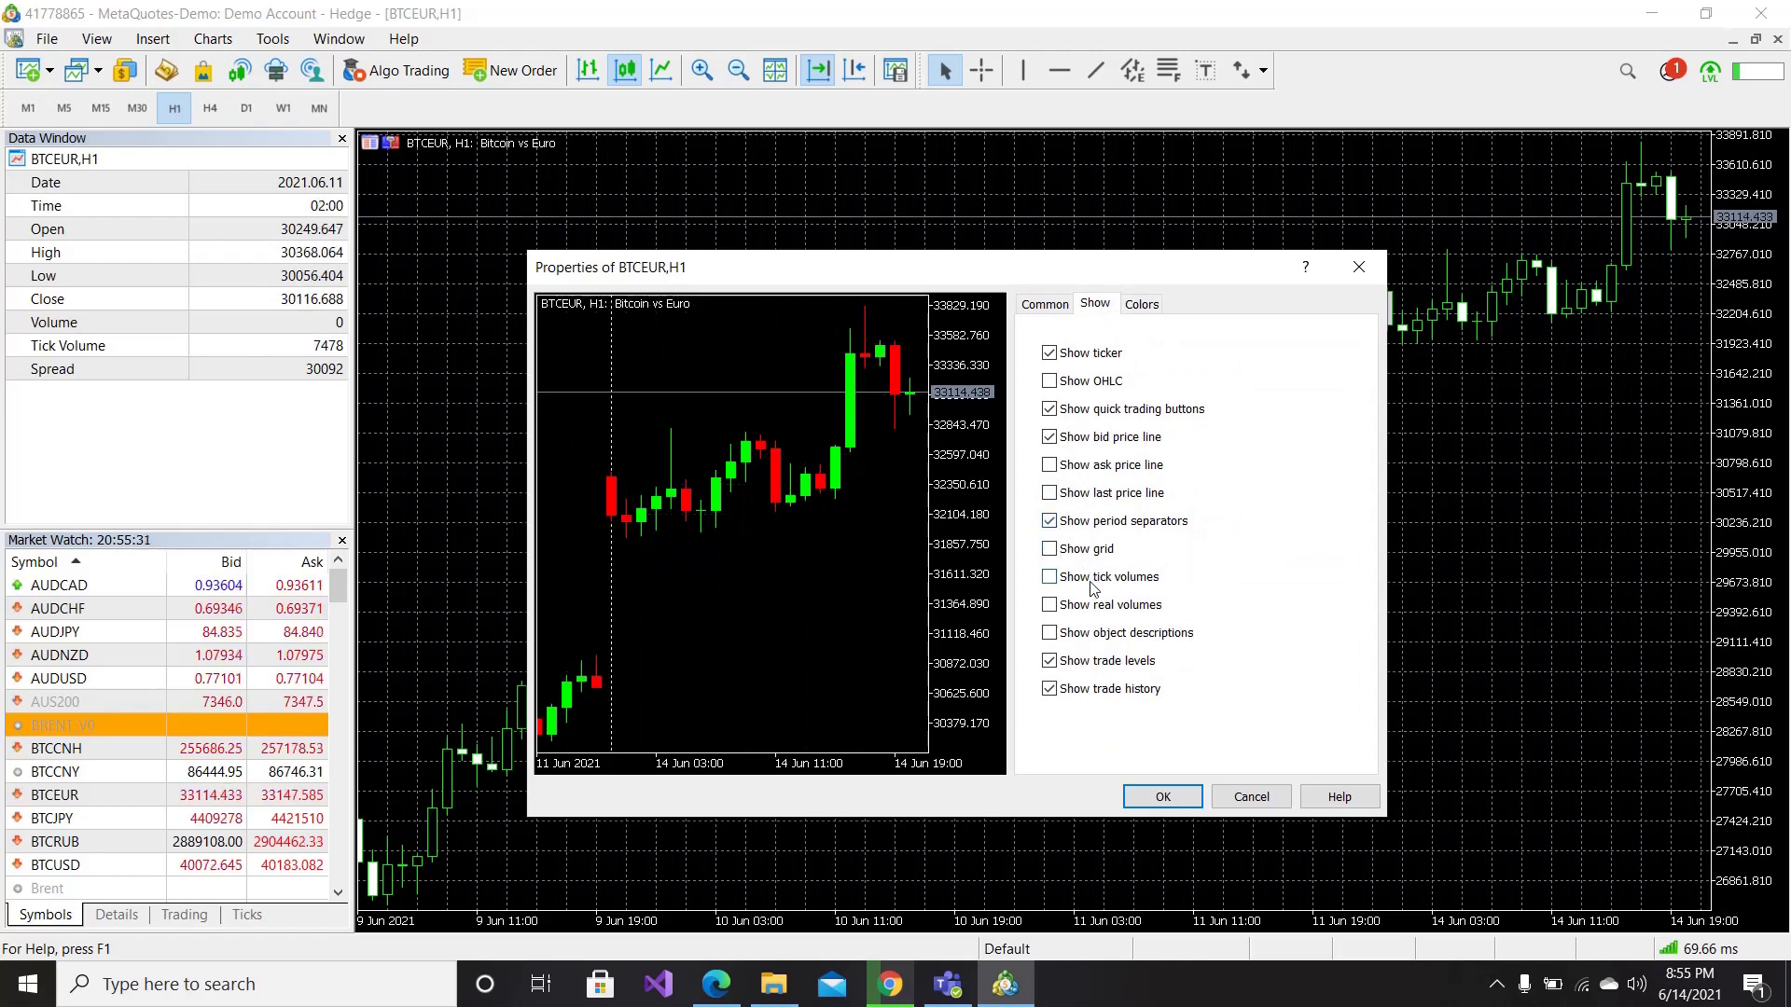
left_click(1164, 797)
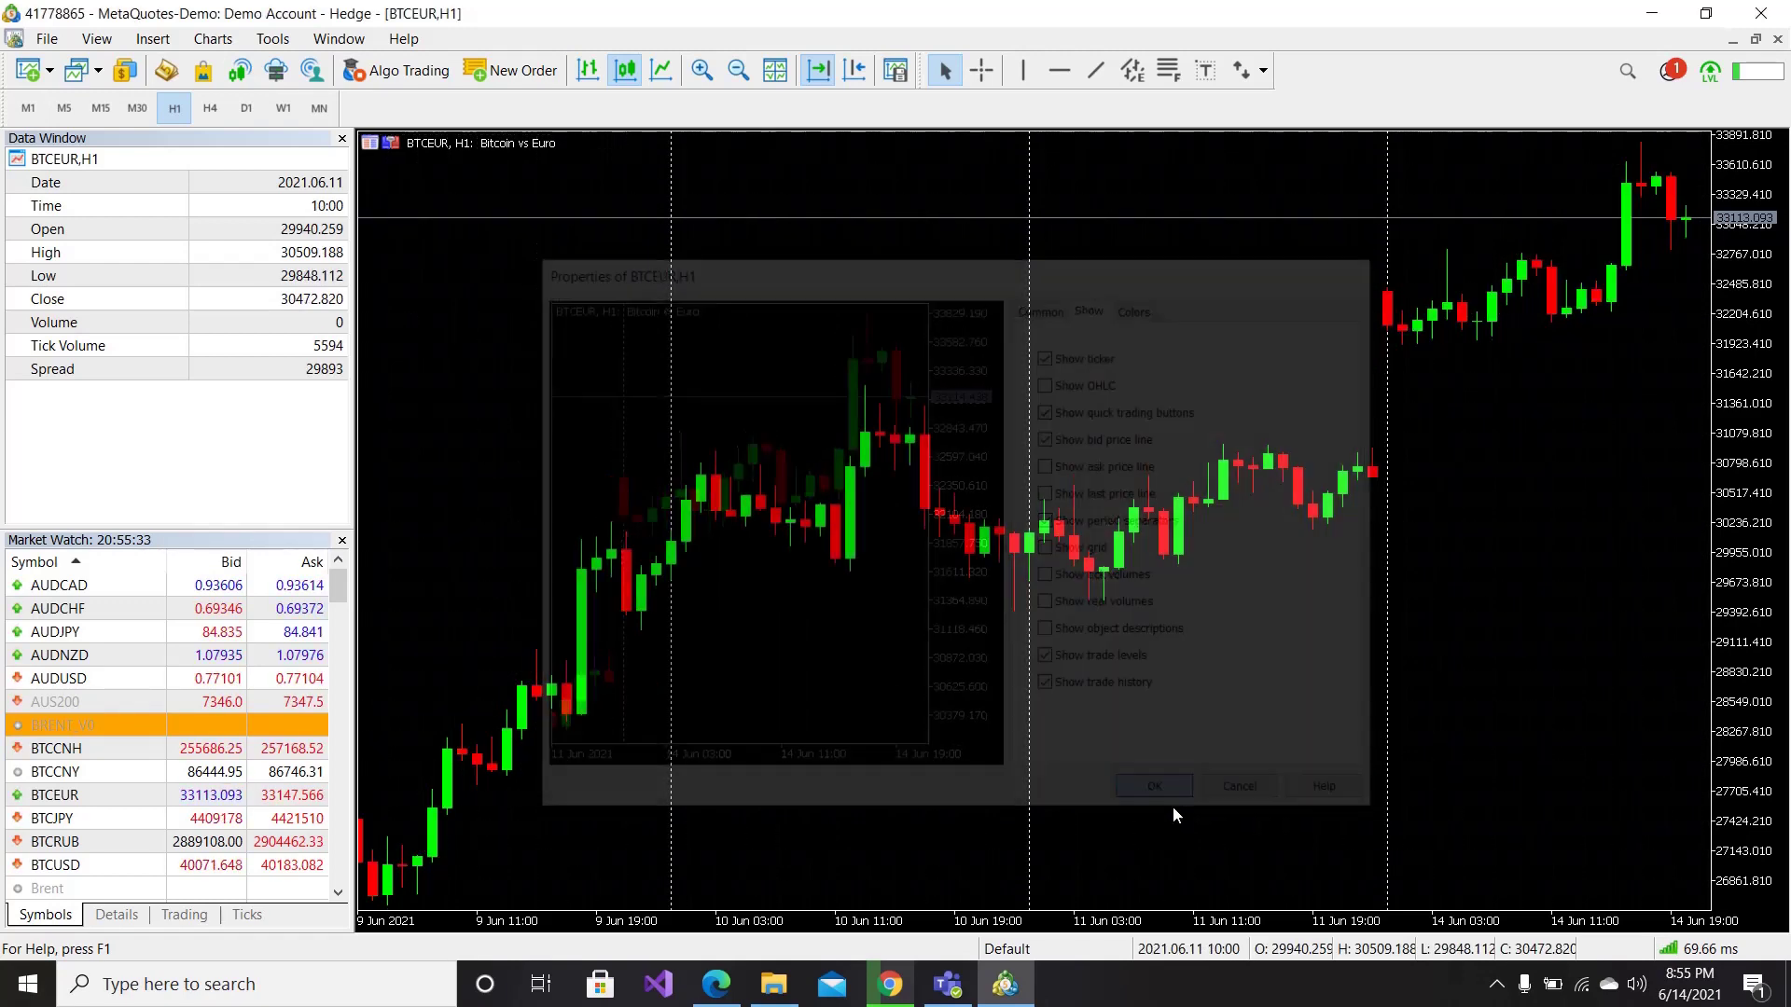
Turn on Chart Shift and insert Relative Strength Index with period 14 below the candles.
left_click(840, 74)
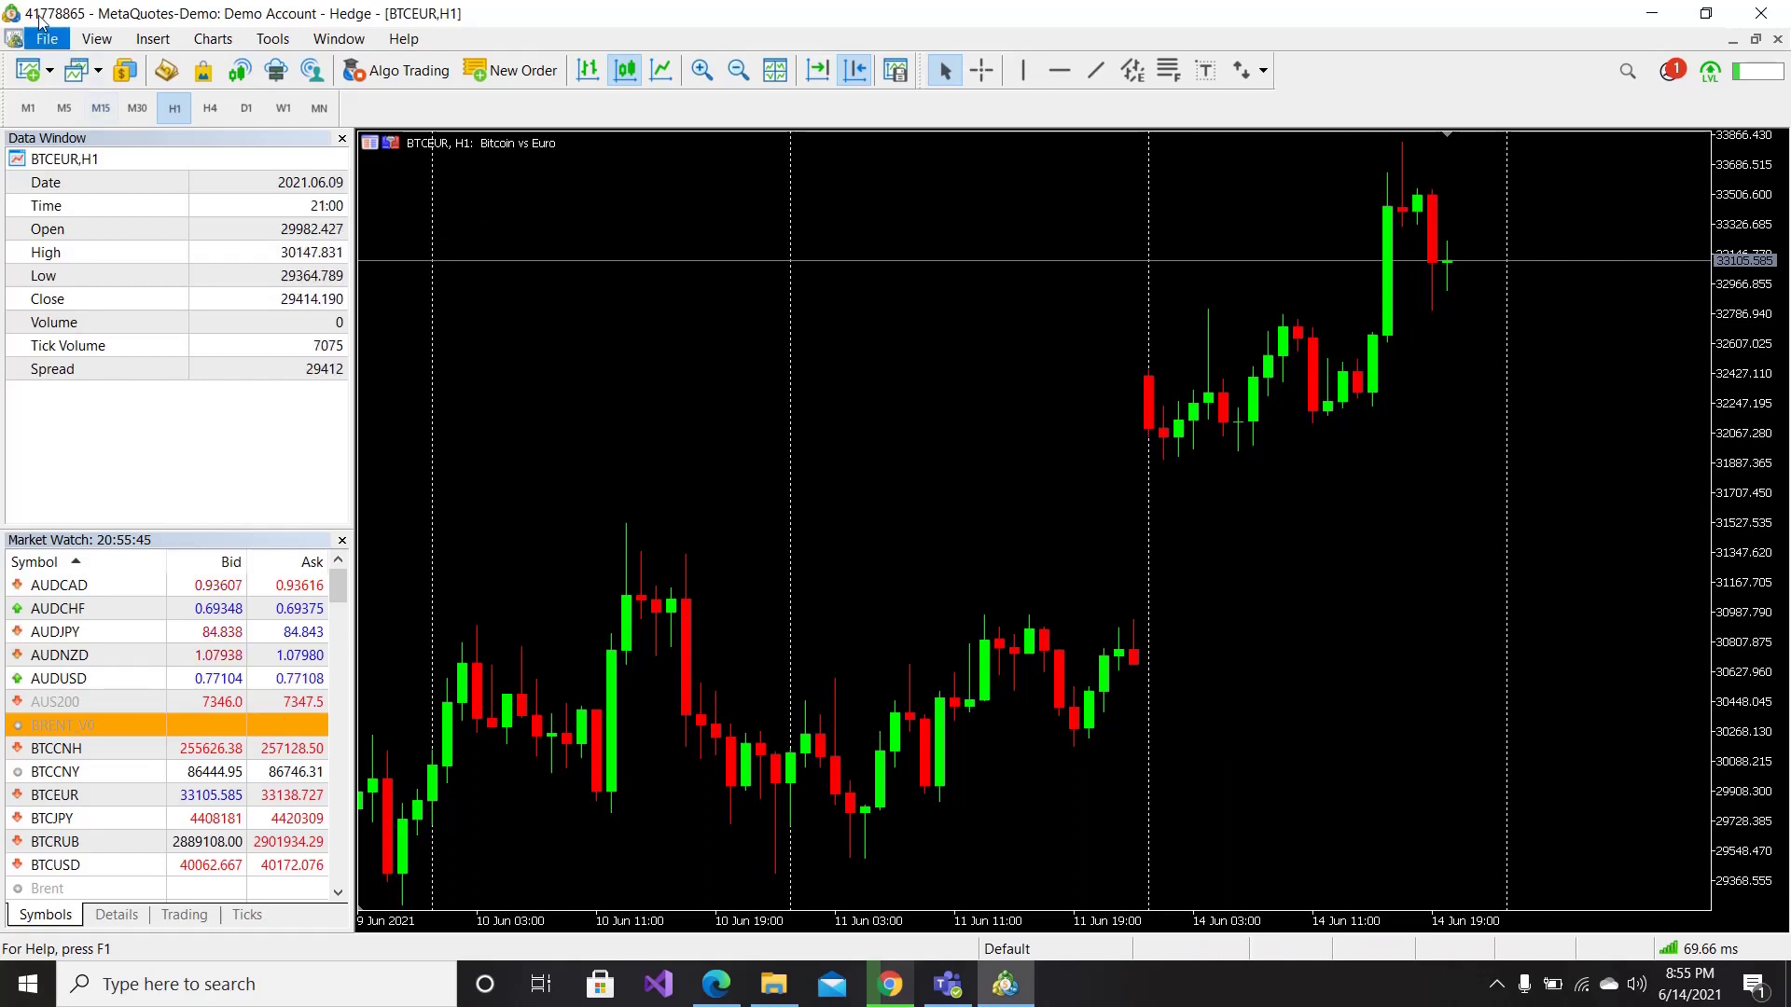
left_click(153, 38)
mouse_move(190, 66)
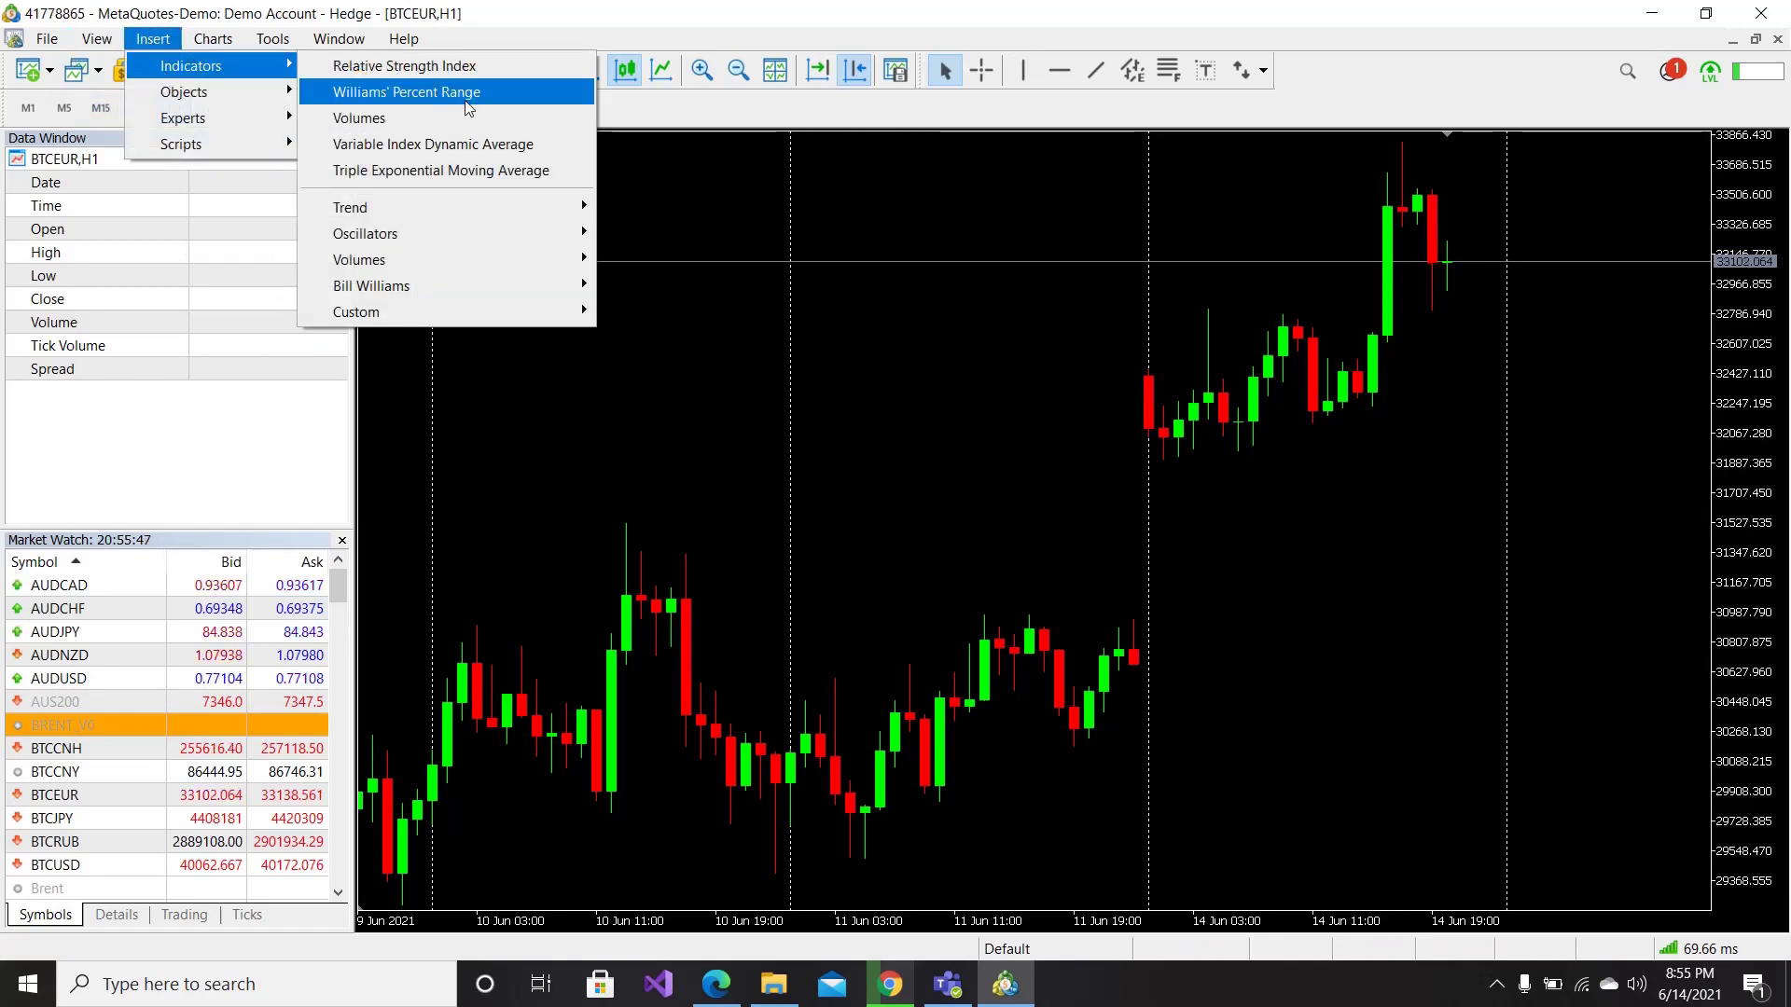
mouse_move(443, 239)
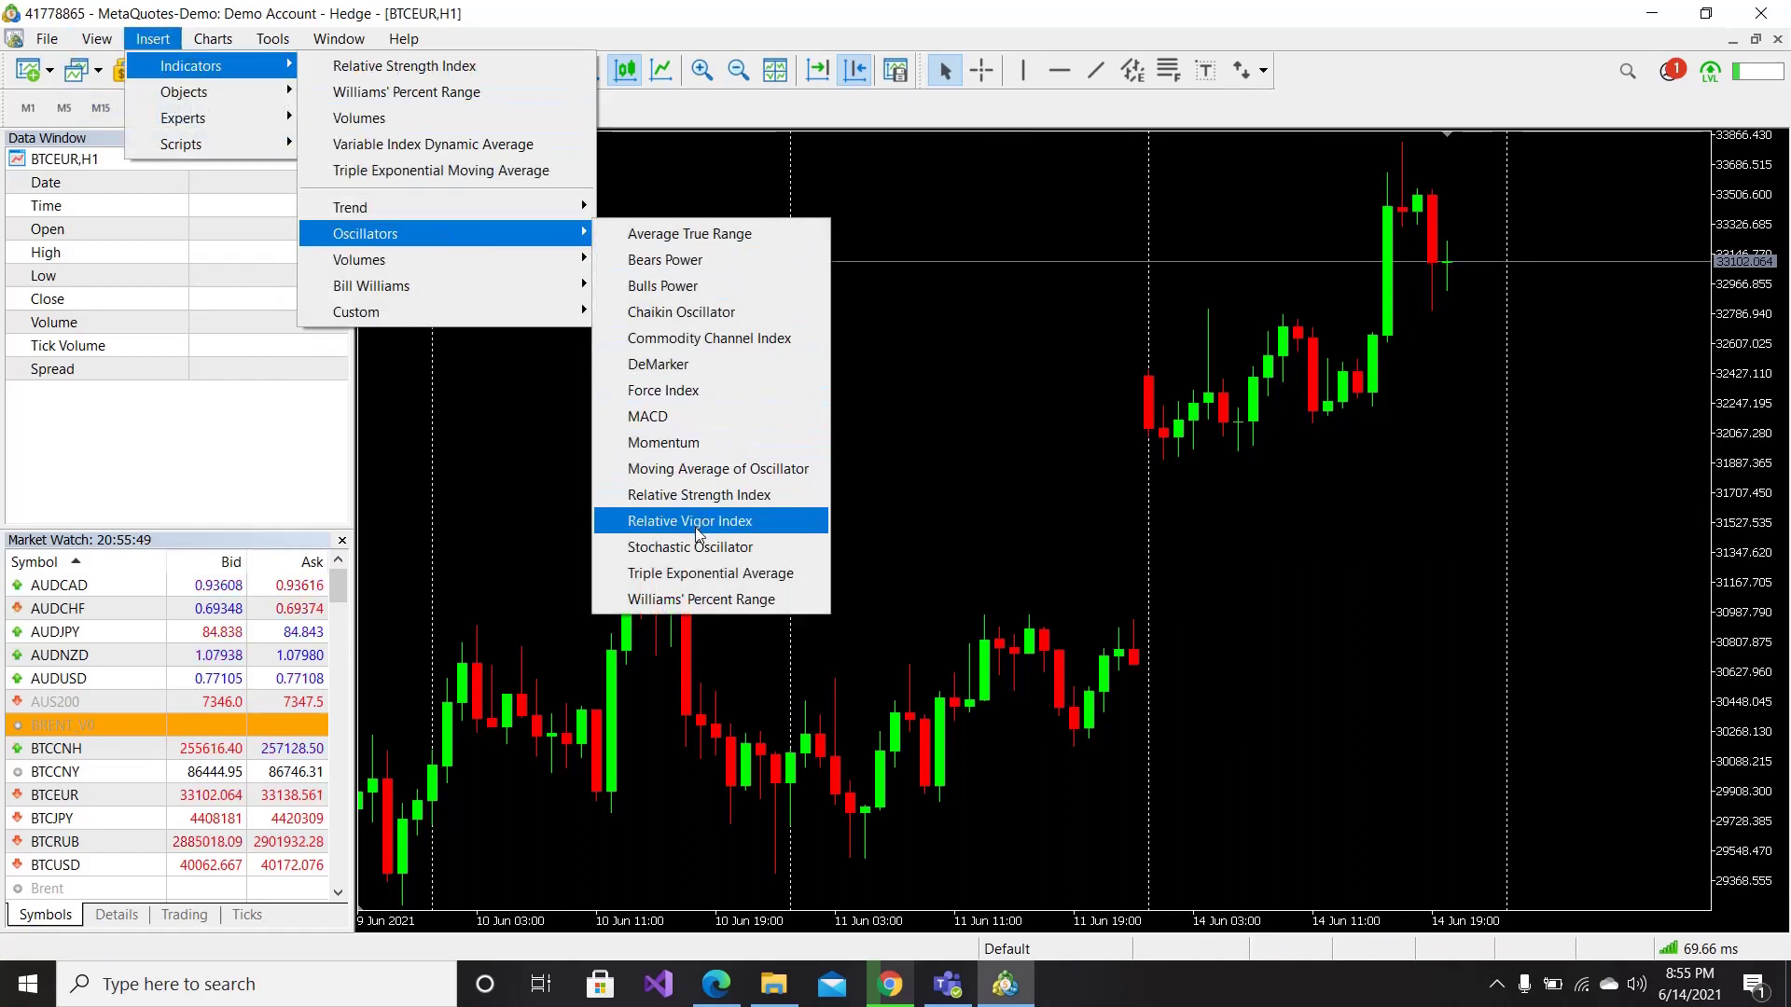
left_click(695, 495)
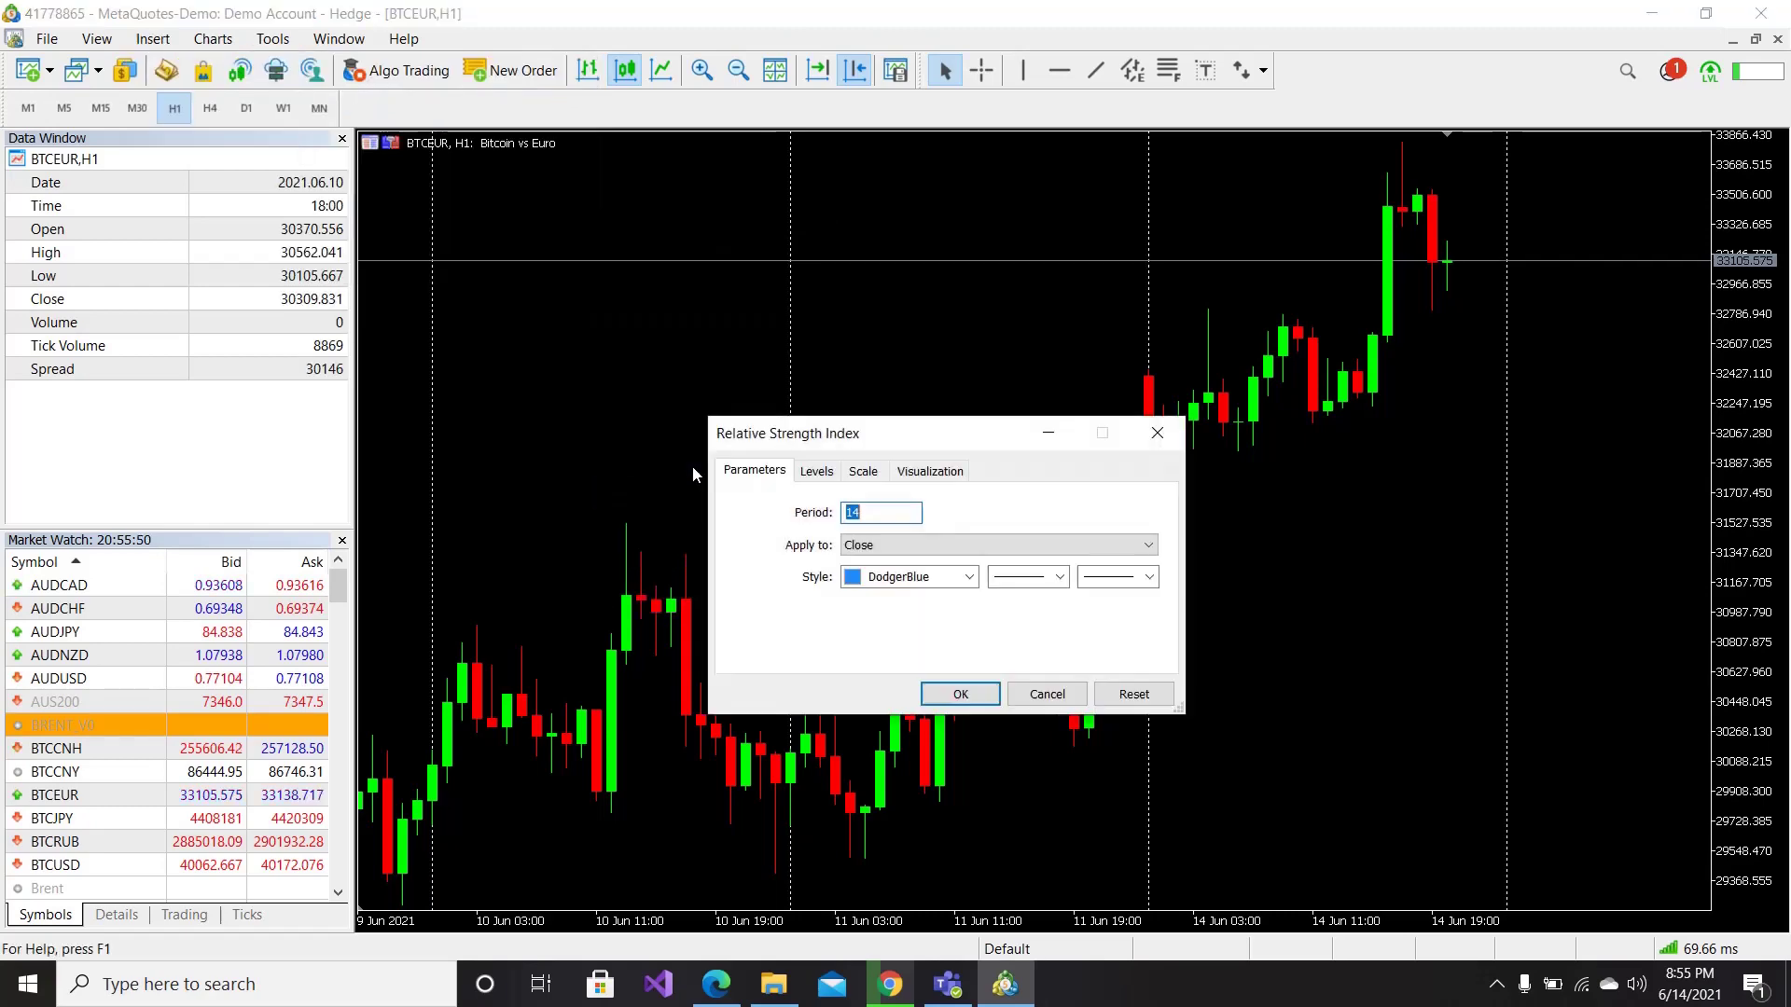
left_click(958, 694)
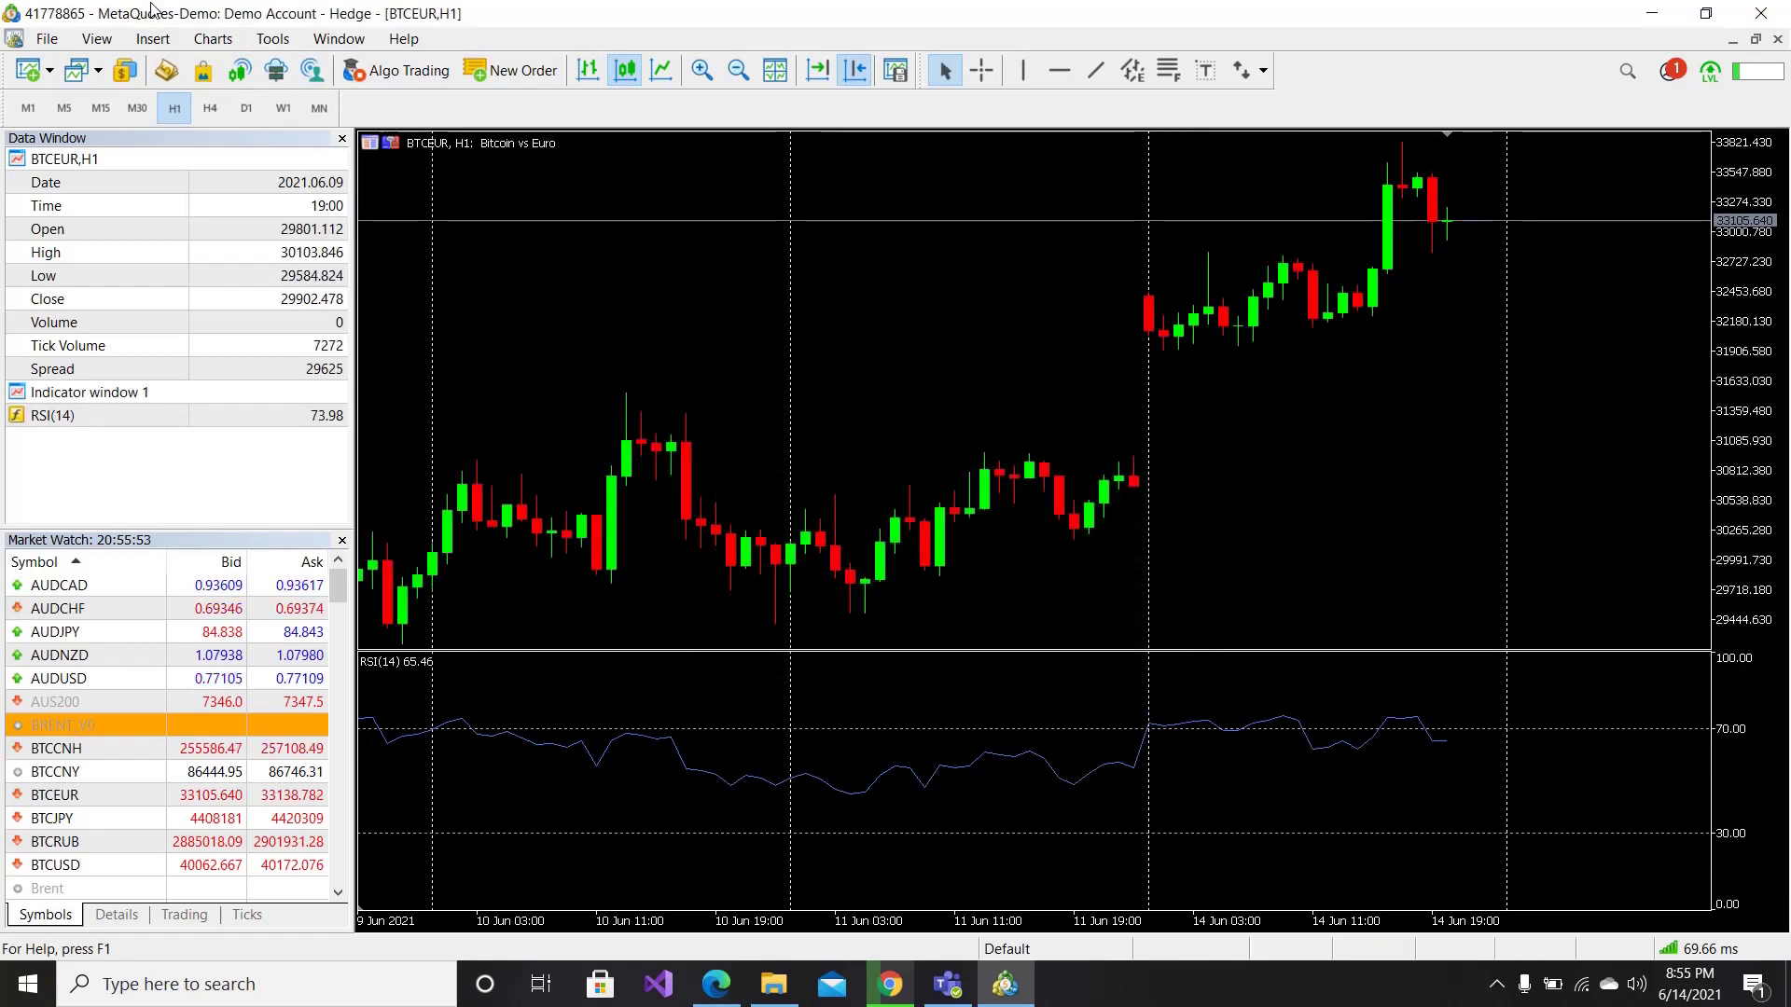
Add a Commodity Channel Index pane with period 14.
left_click(153, 38)
mouse_move(196, 65)
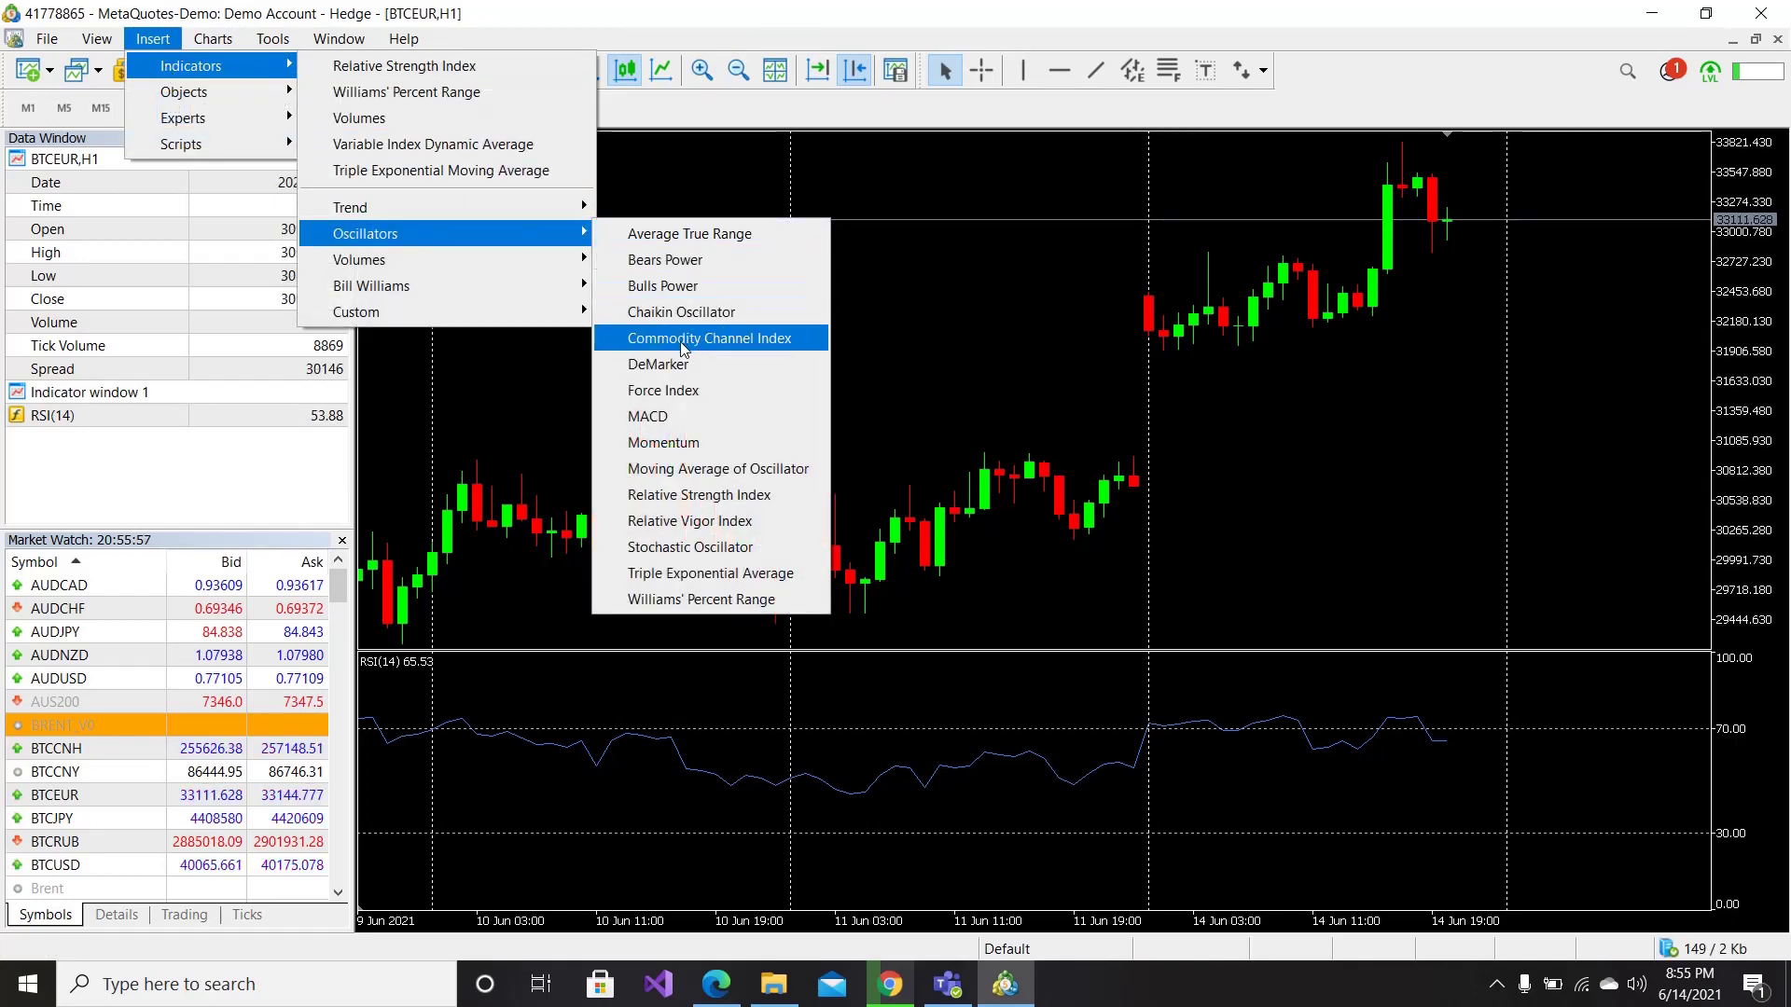
left_click(685, 339)
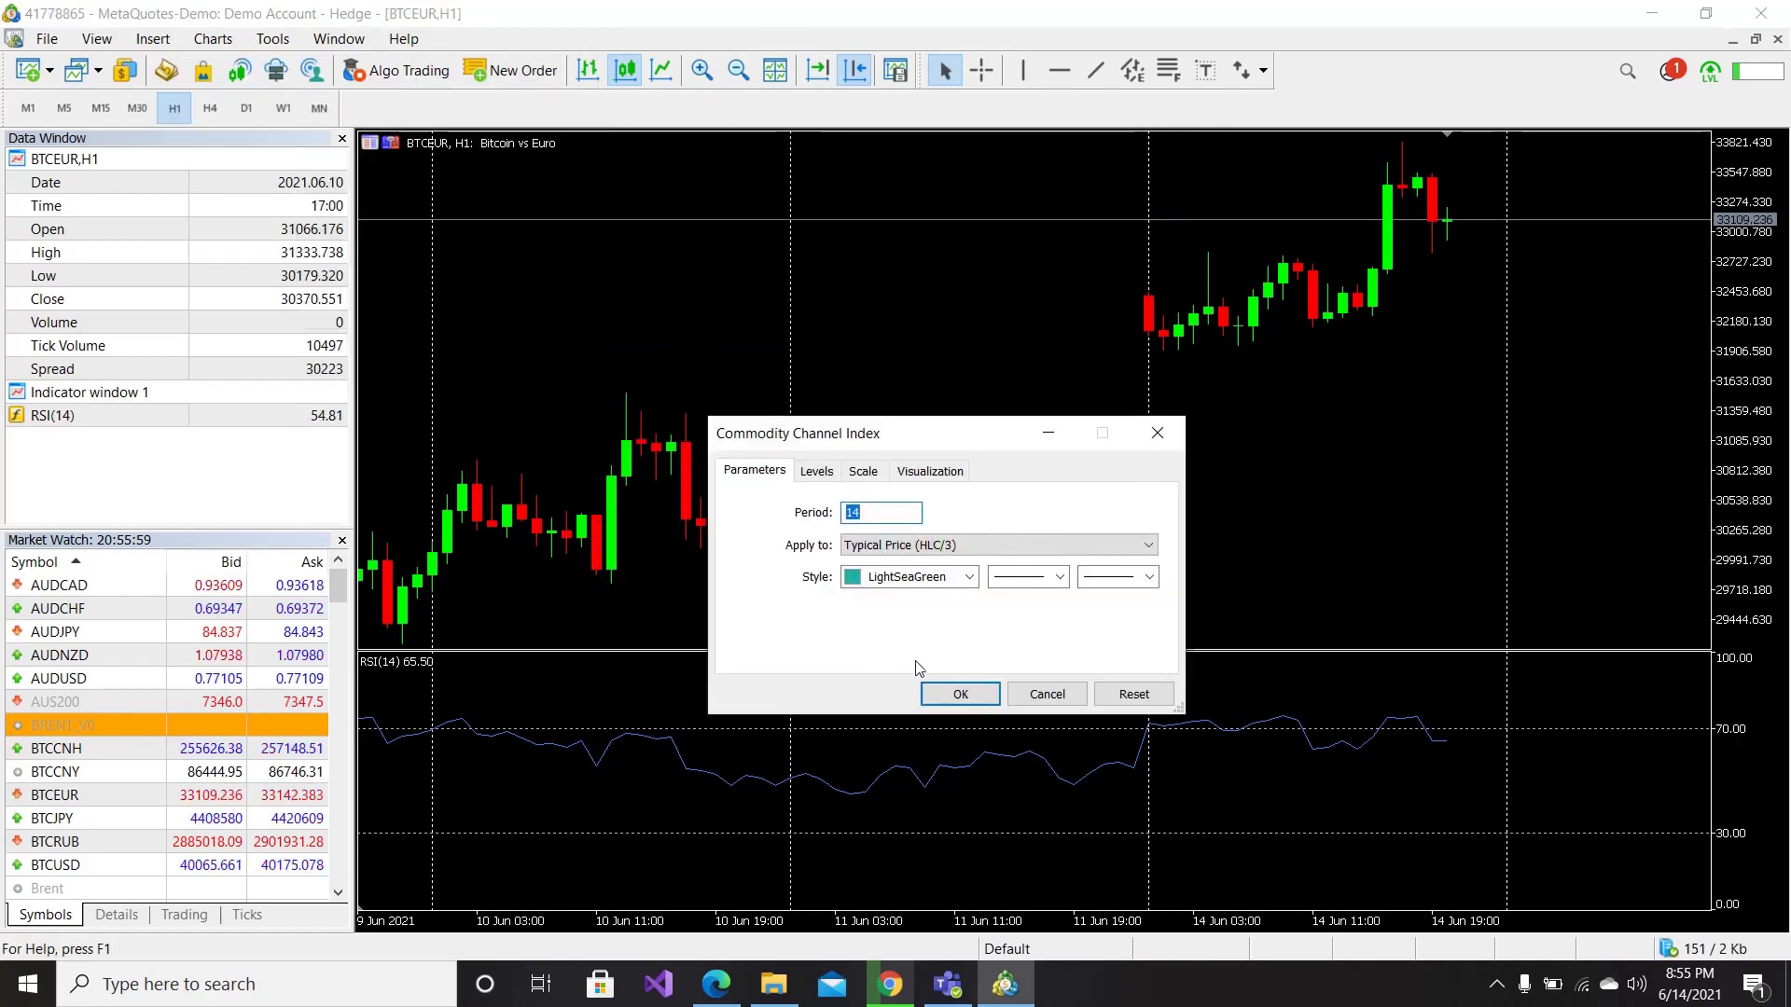
left_click(952, 692)
Add a MACD pane with default Fast EMA 12, Slow EMA 26, MACD SMA 9.
left_click(153, 38)
mouse_move(173, 80)
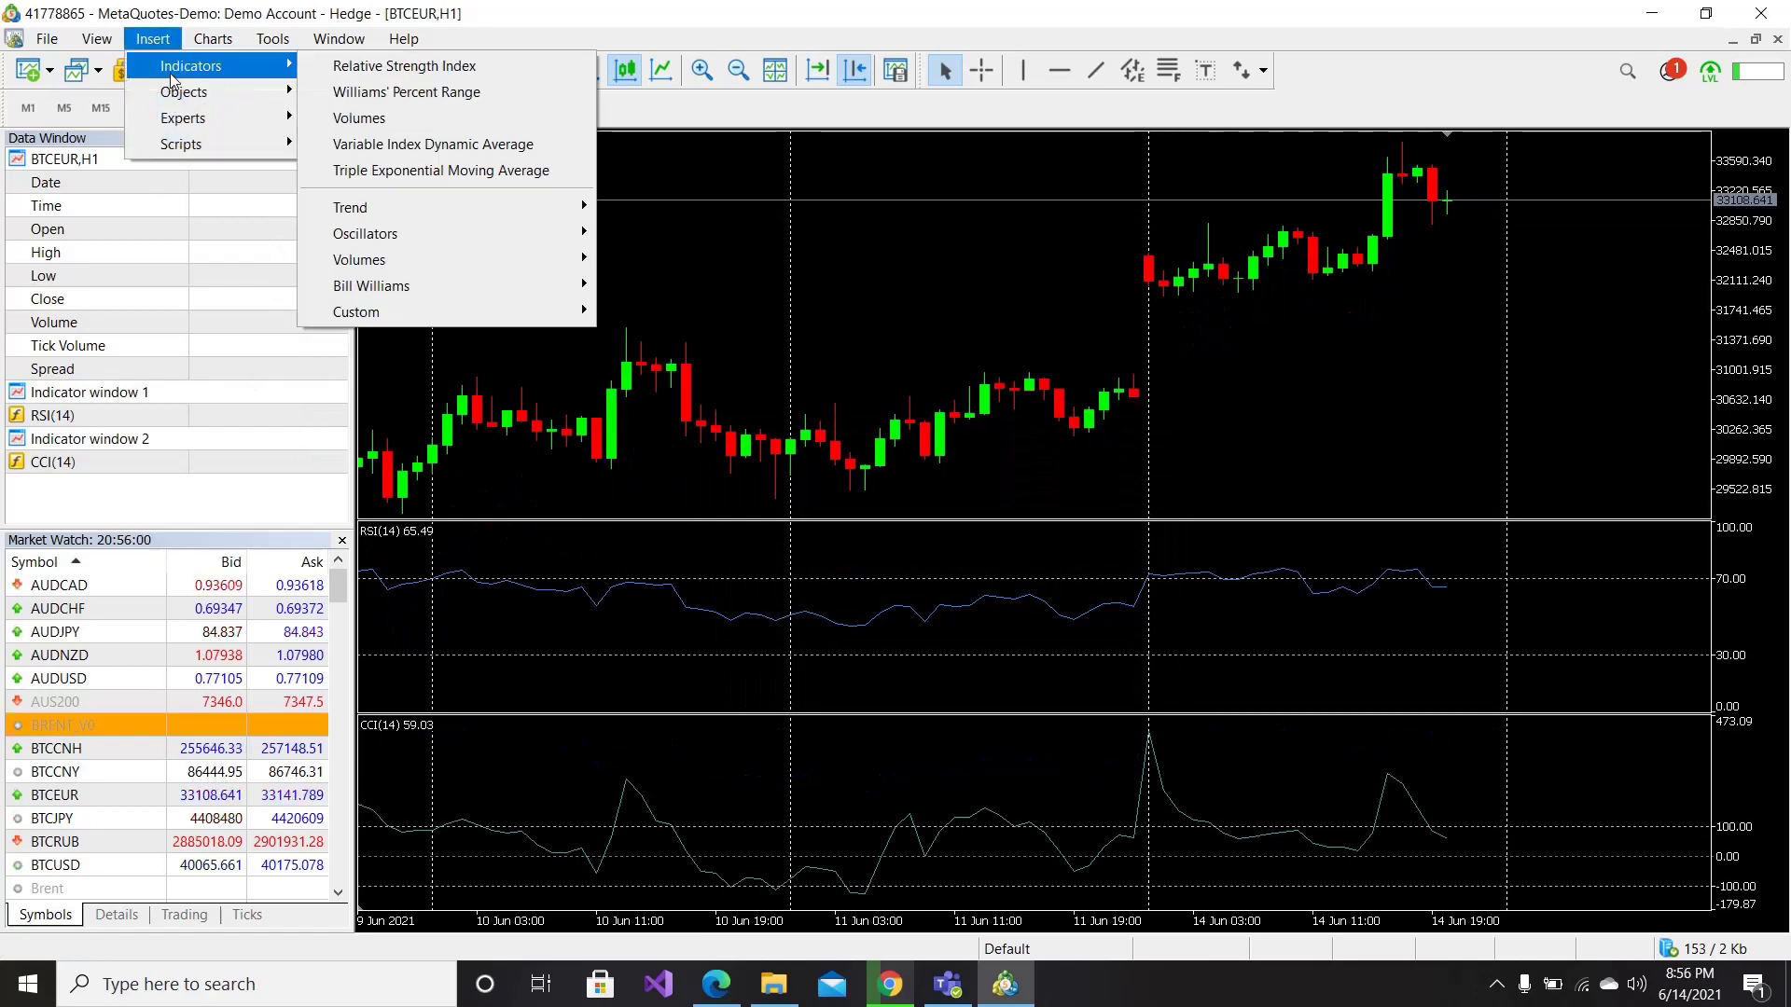
mouse_move(374, 234)
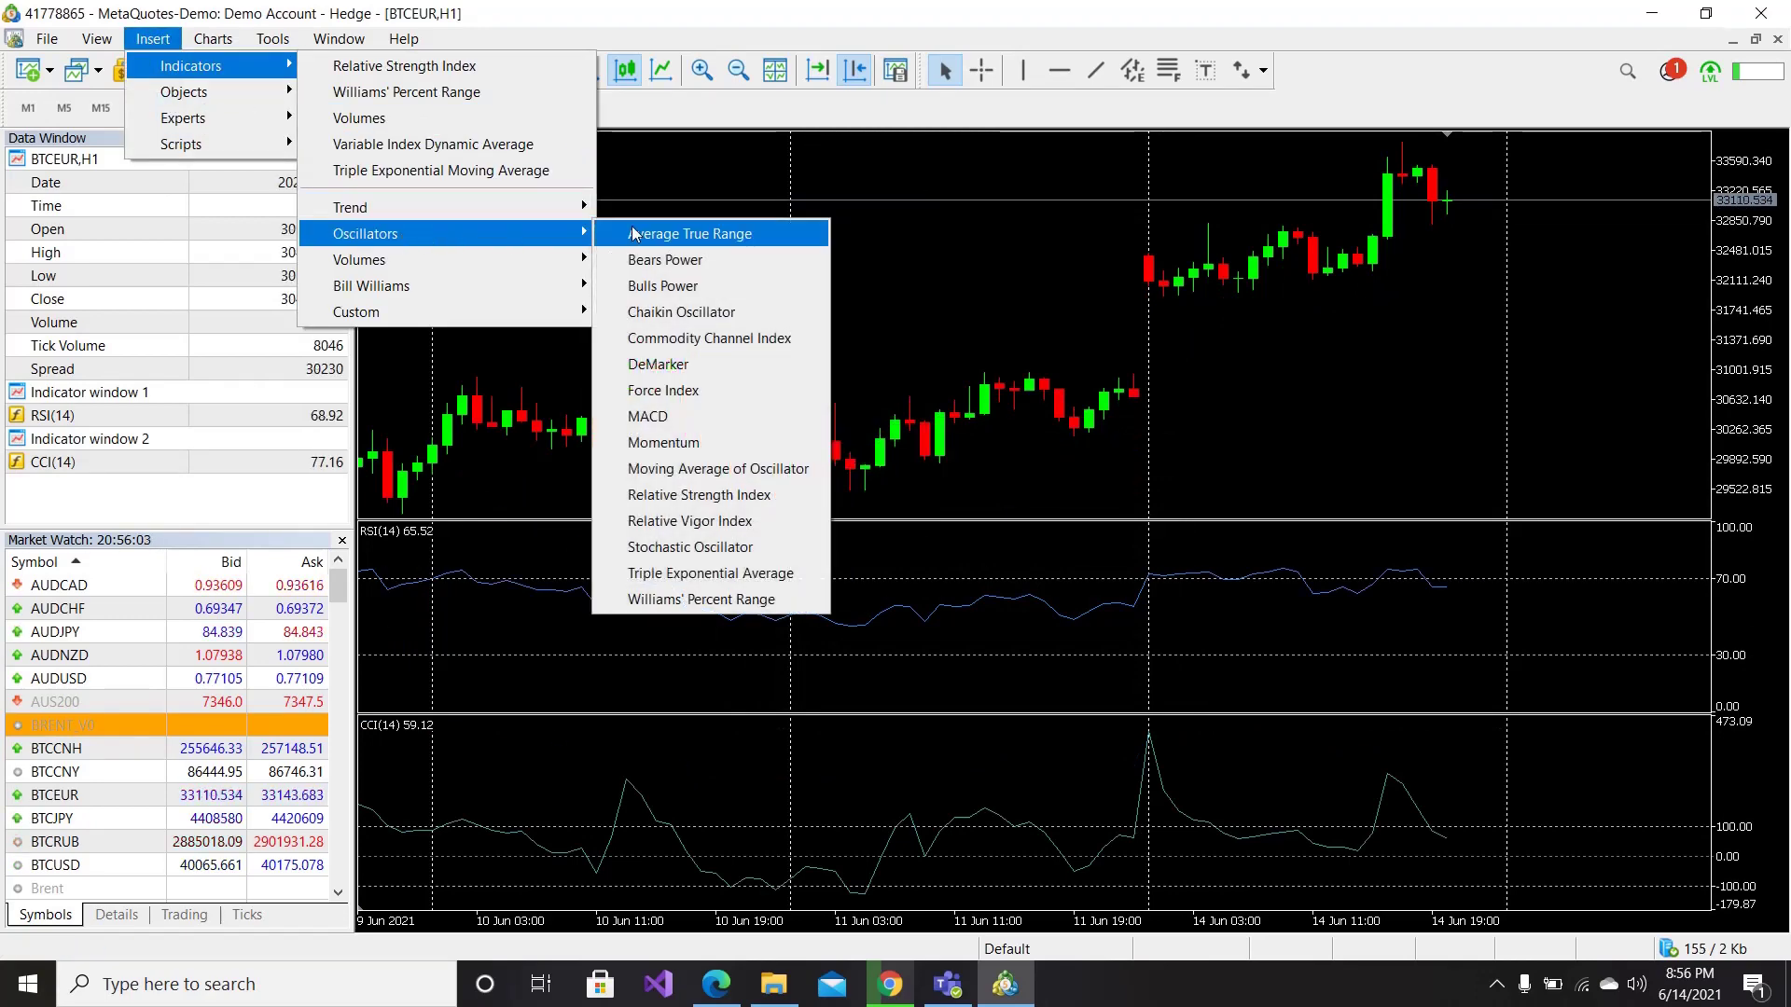
left_click(653, 416)
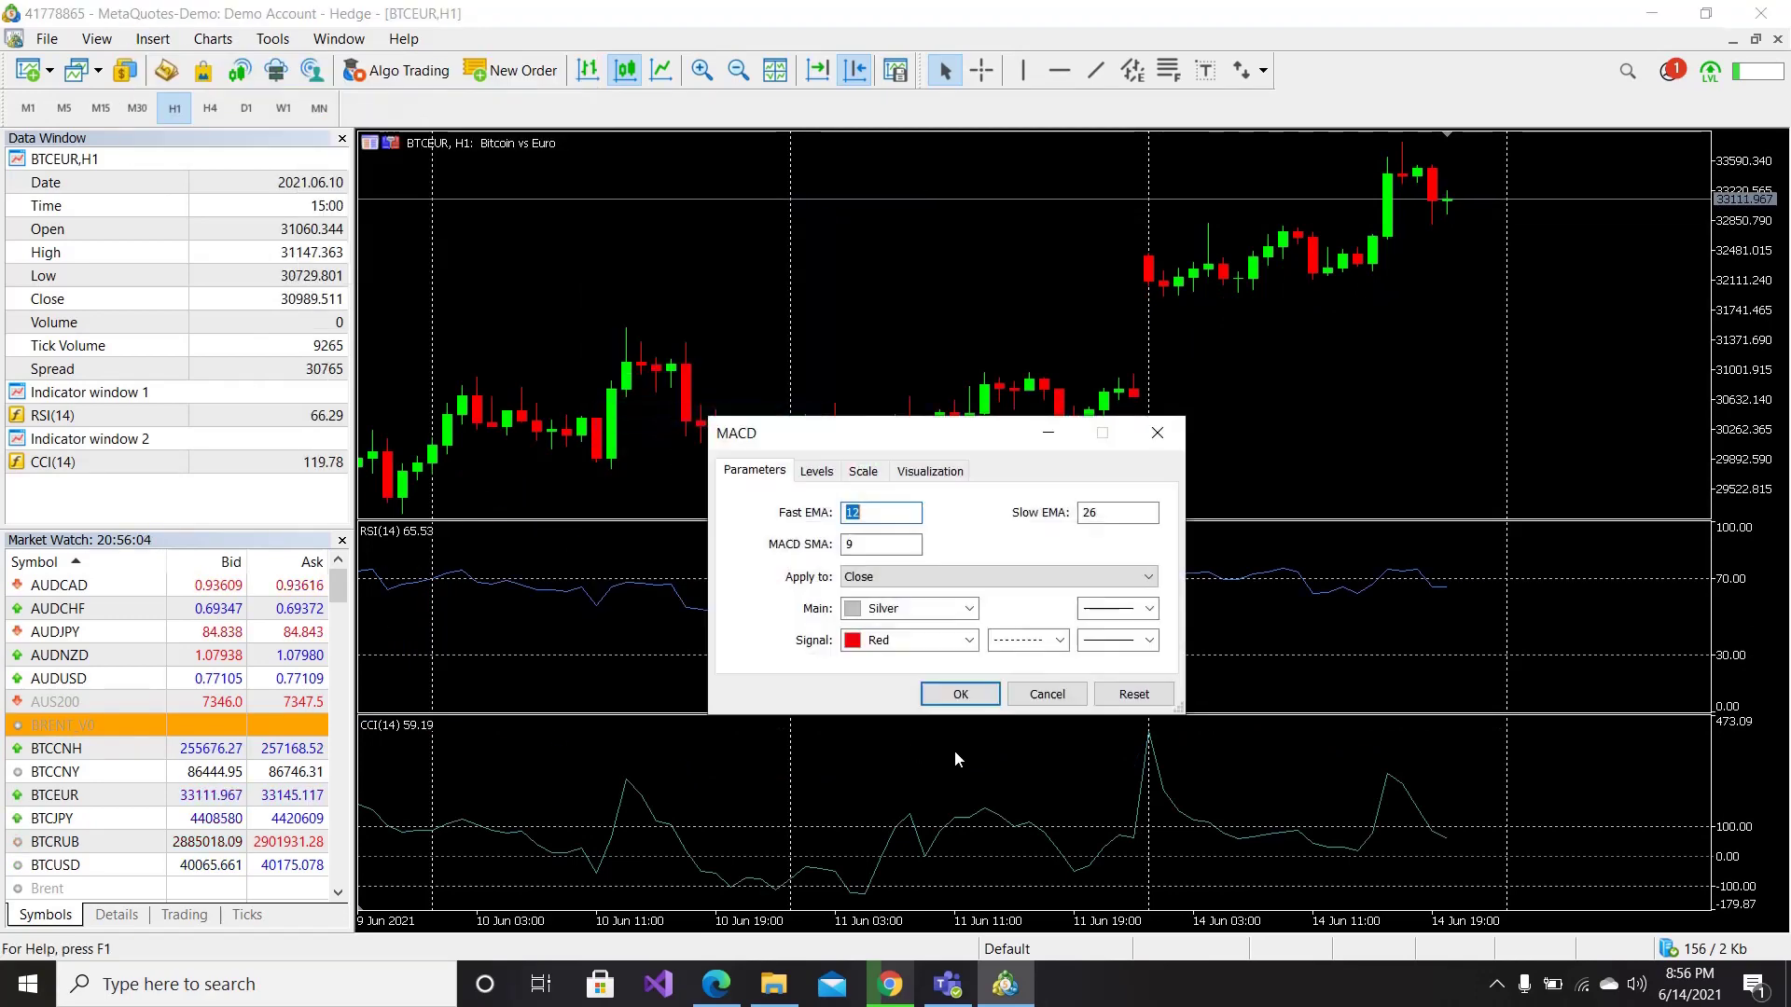
left_click(955, 694)
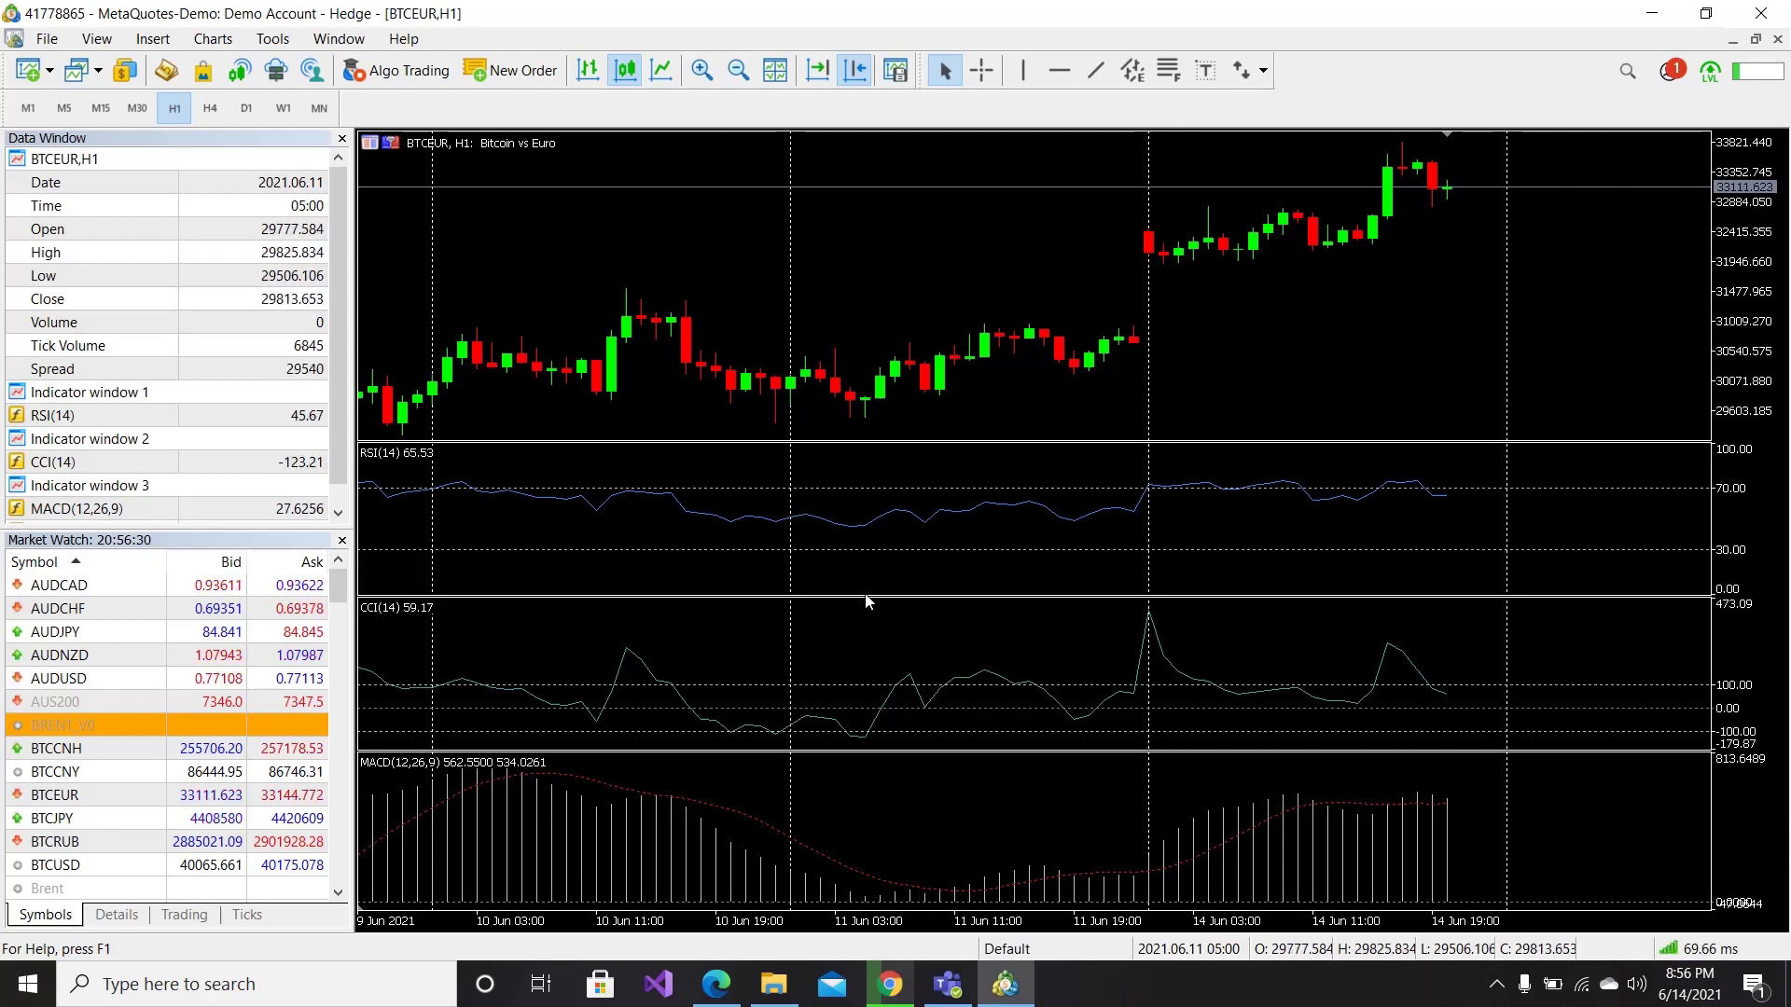
Enlarge the RSI pane over CCI and the price pane over RSI.
left_click_drag(869, 596, 867, 671)
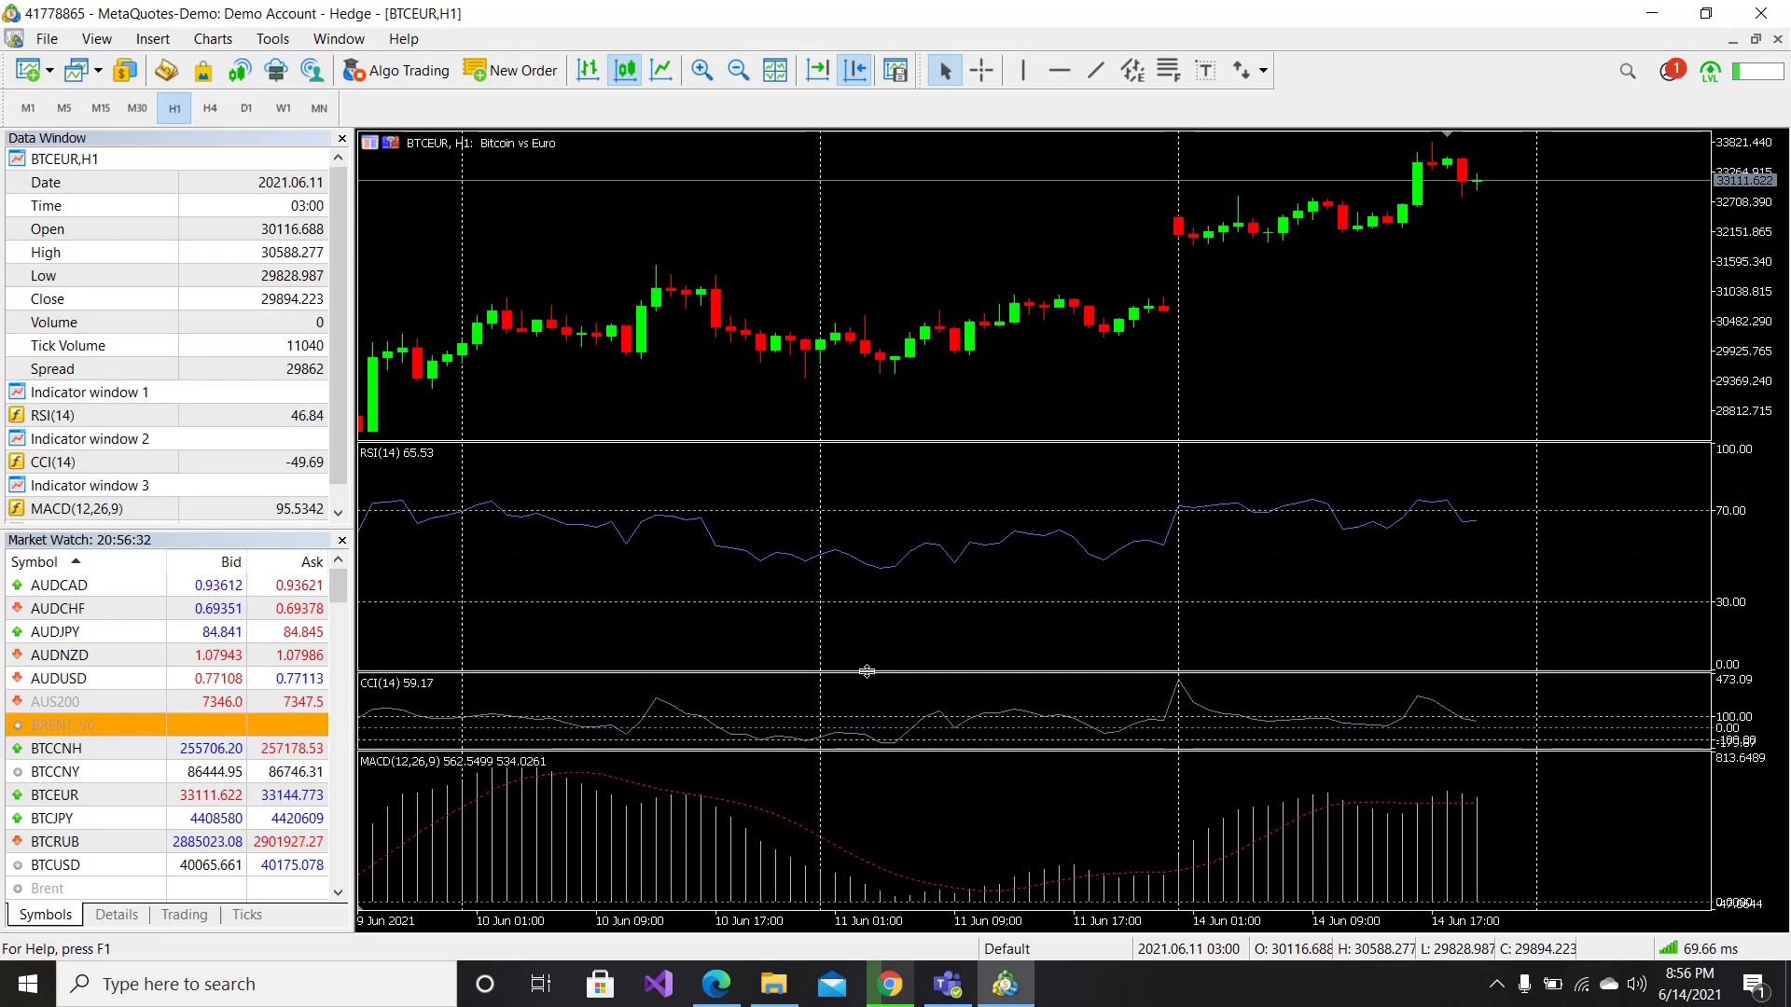
mouse_move(903, 441)
left_mouse_down()
mouse_move(919, 521)
mouse_move(914, 465)
left_mouse_up()
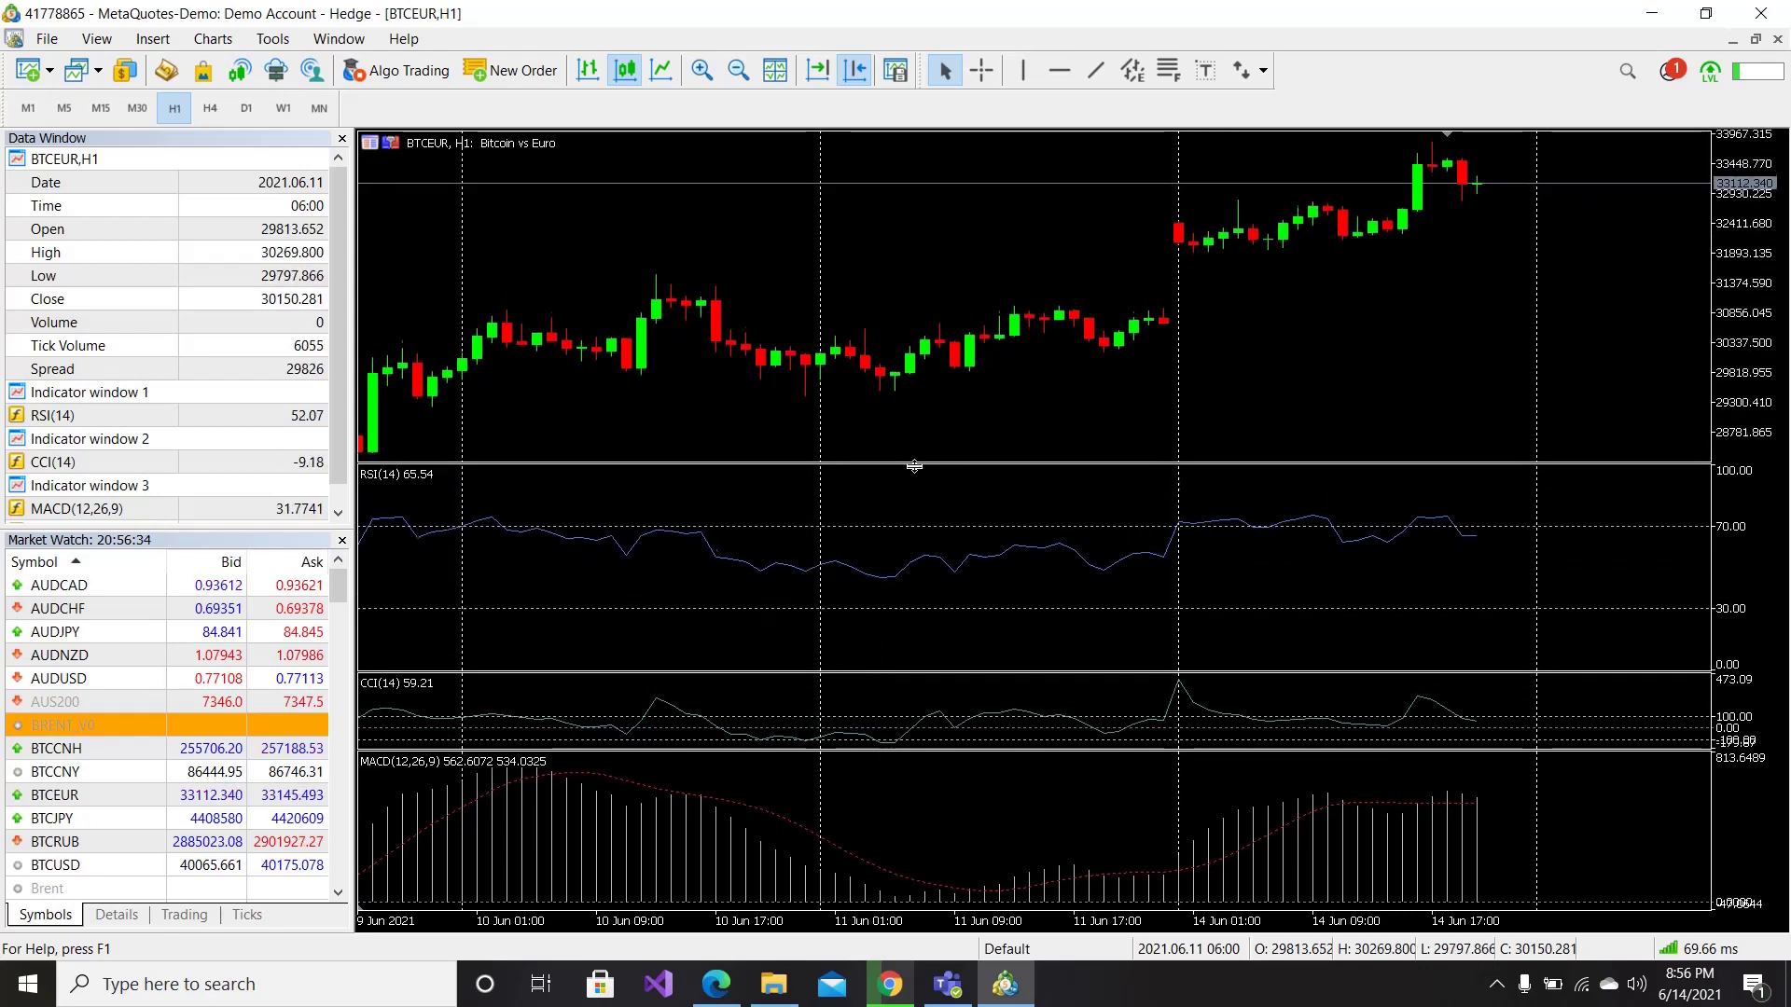
scroll(948, 444, "down", 3)
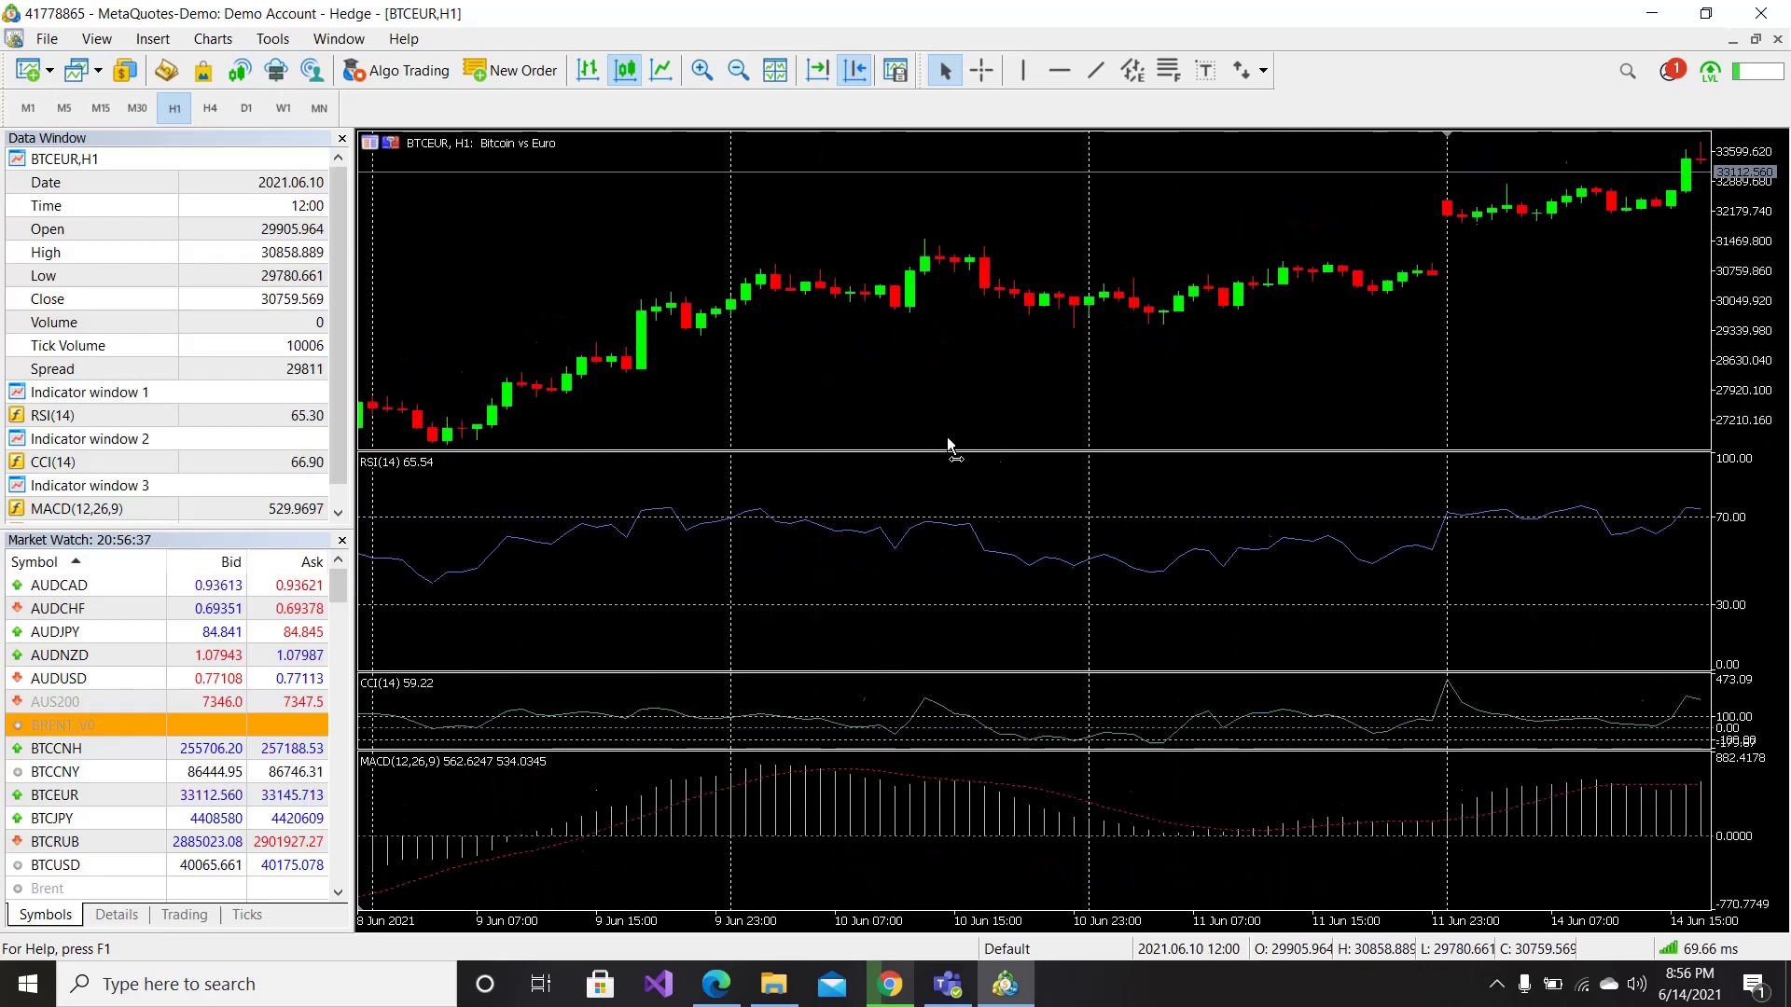
scroll(948, 437, "down", 15)
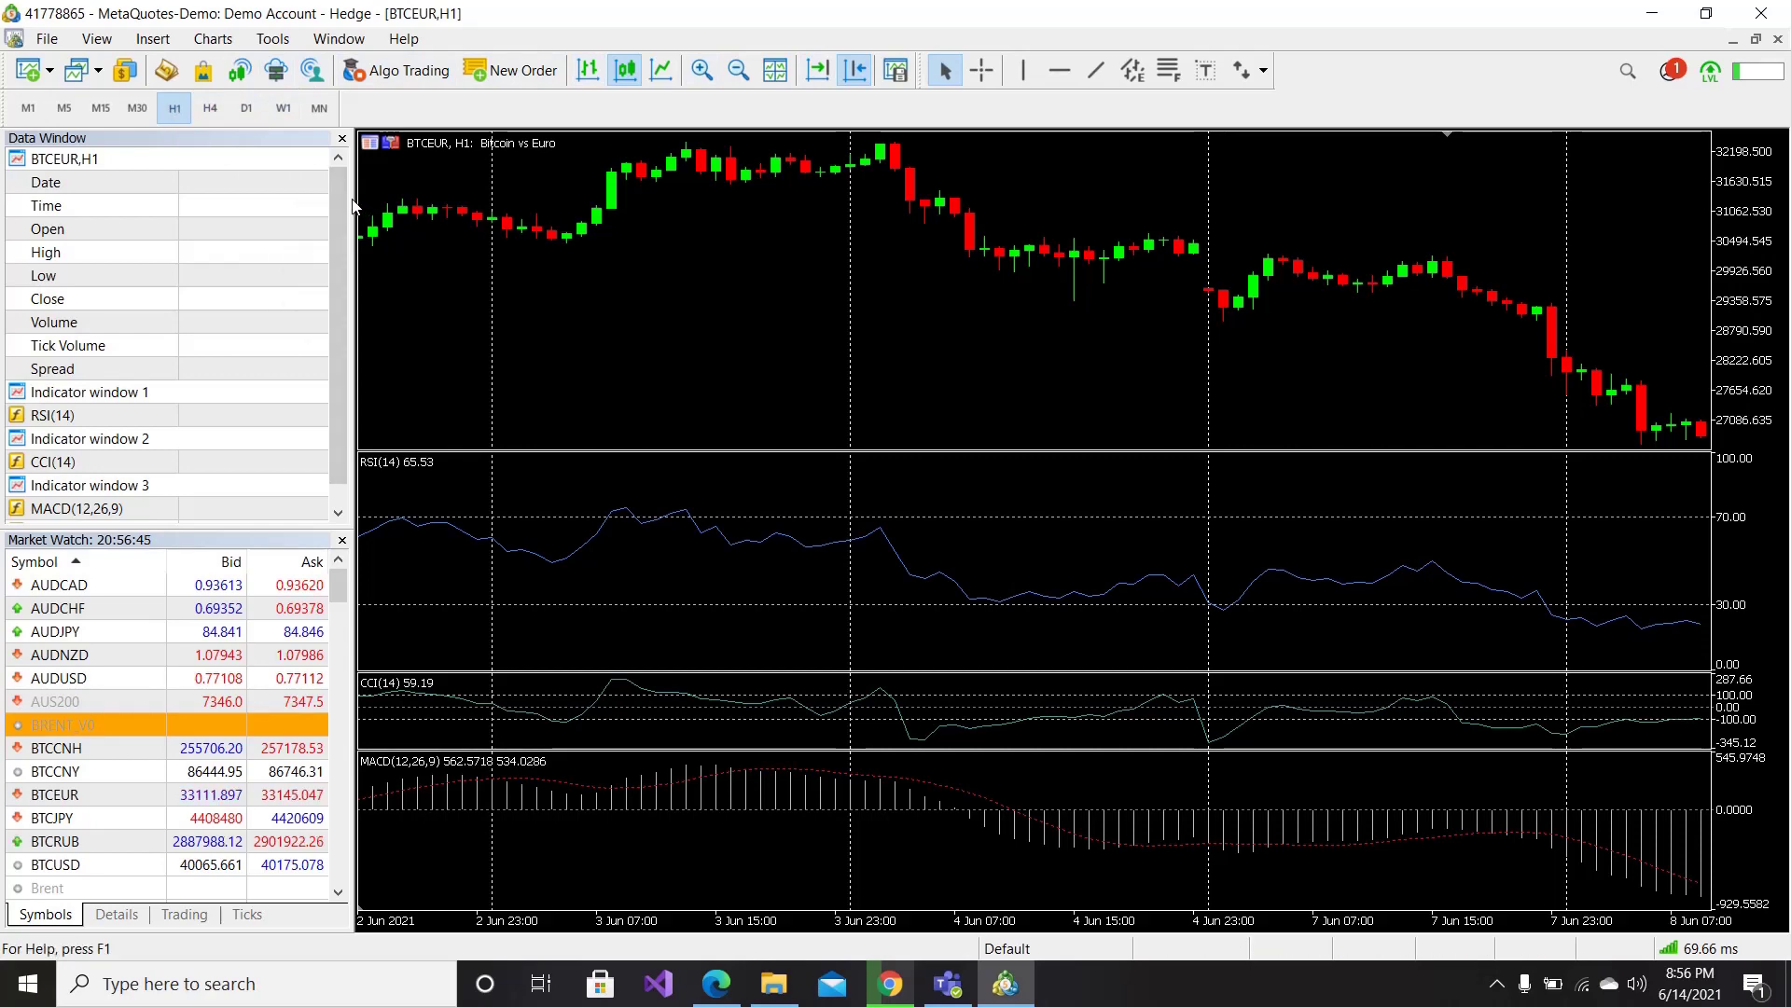
Narrow the side panels and scroll the chart back to the 28 April–5 May bars.
left_click_drag(355, 205, 126, 205)
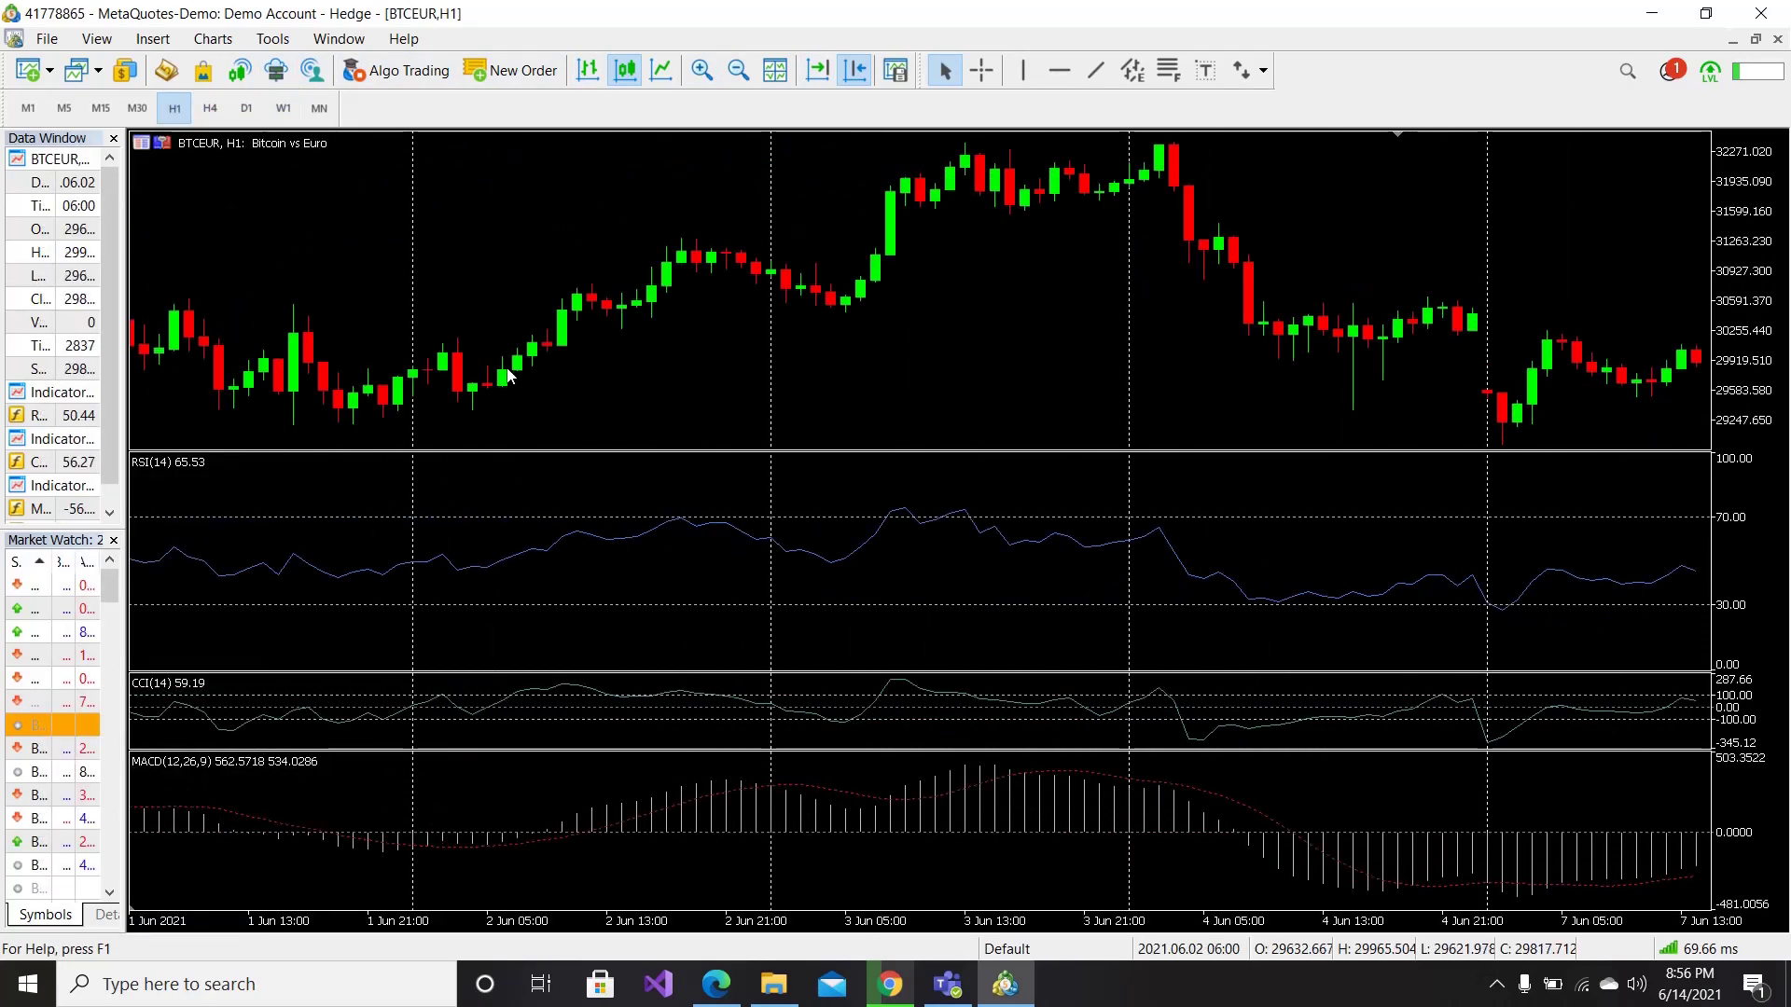
left_click_drag(508, 374, 1037, 390)
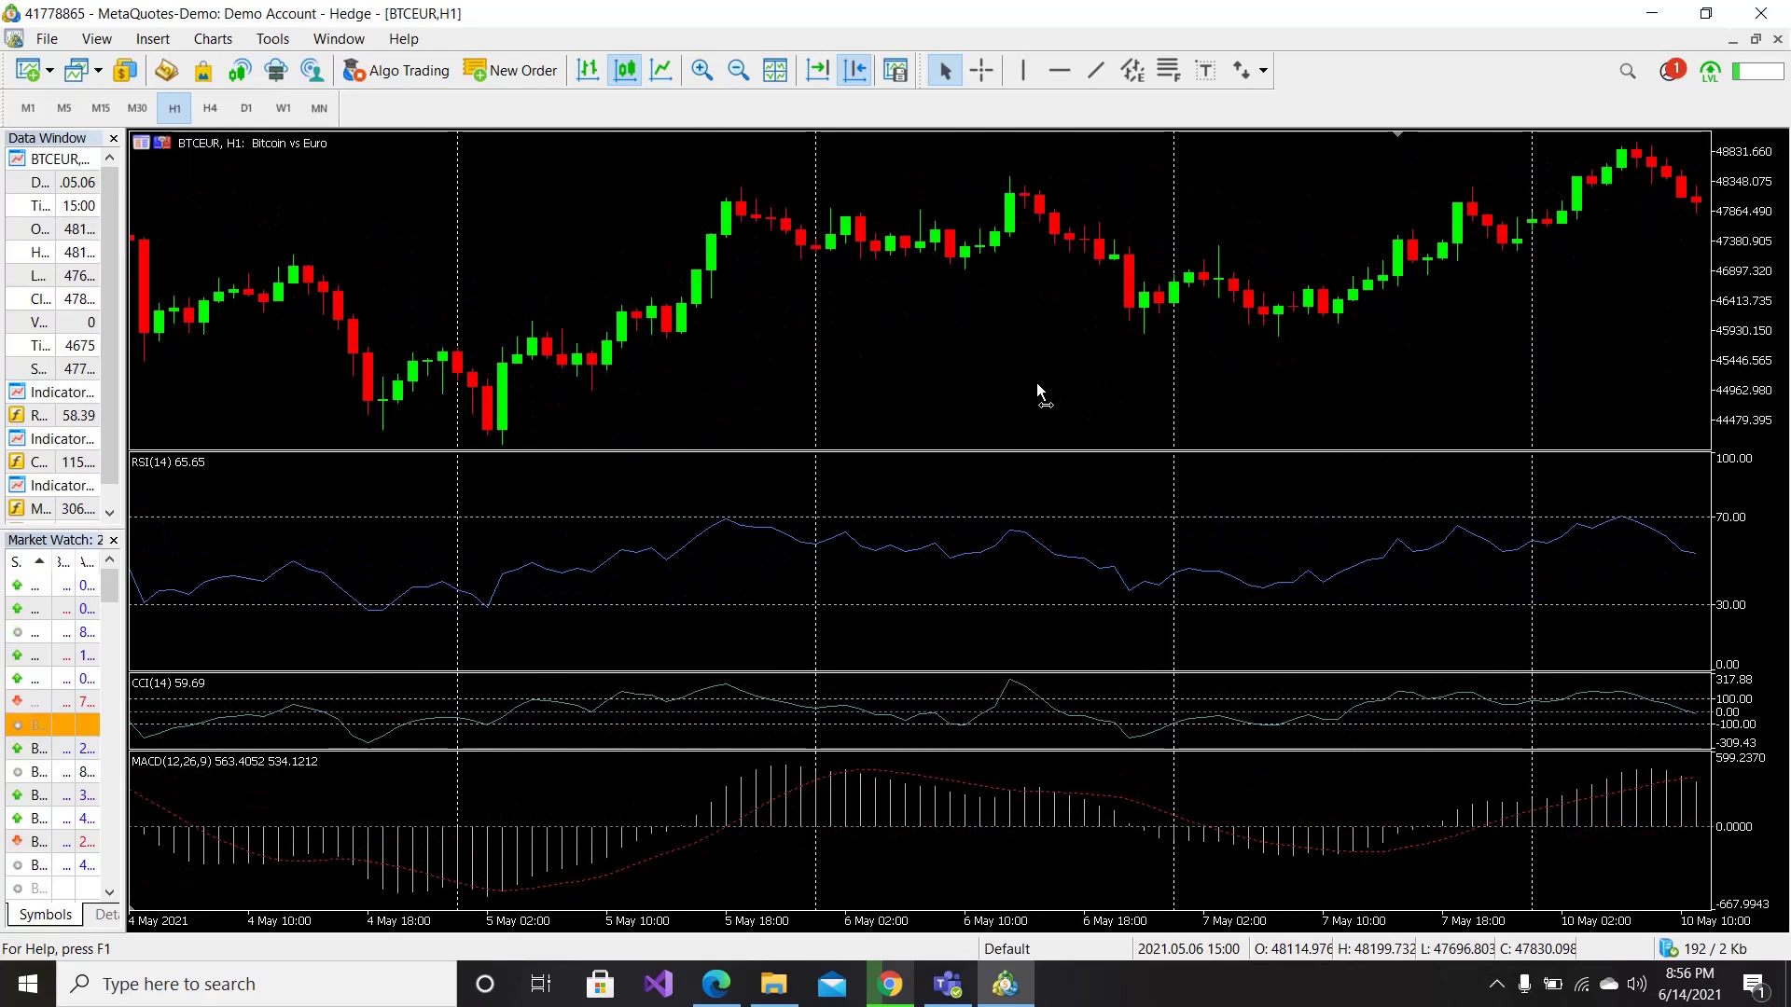
scroll(1039, 388, "up", 10)
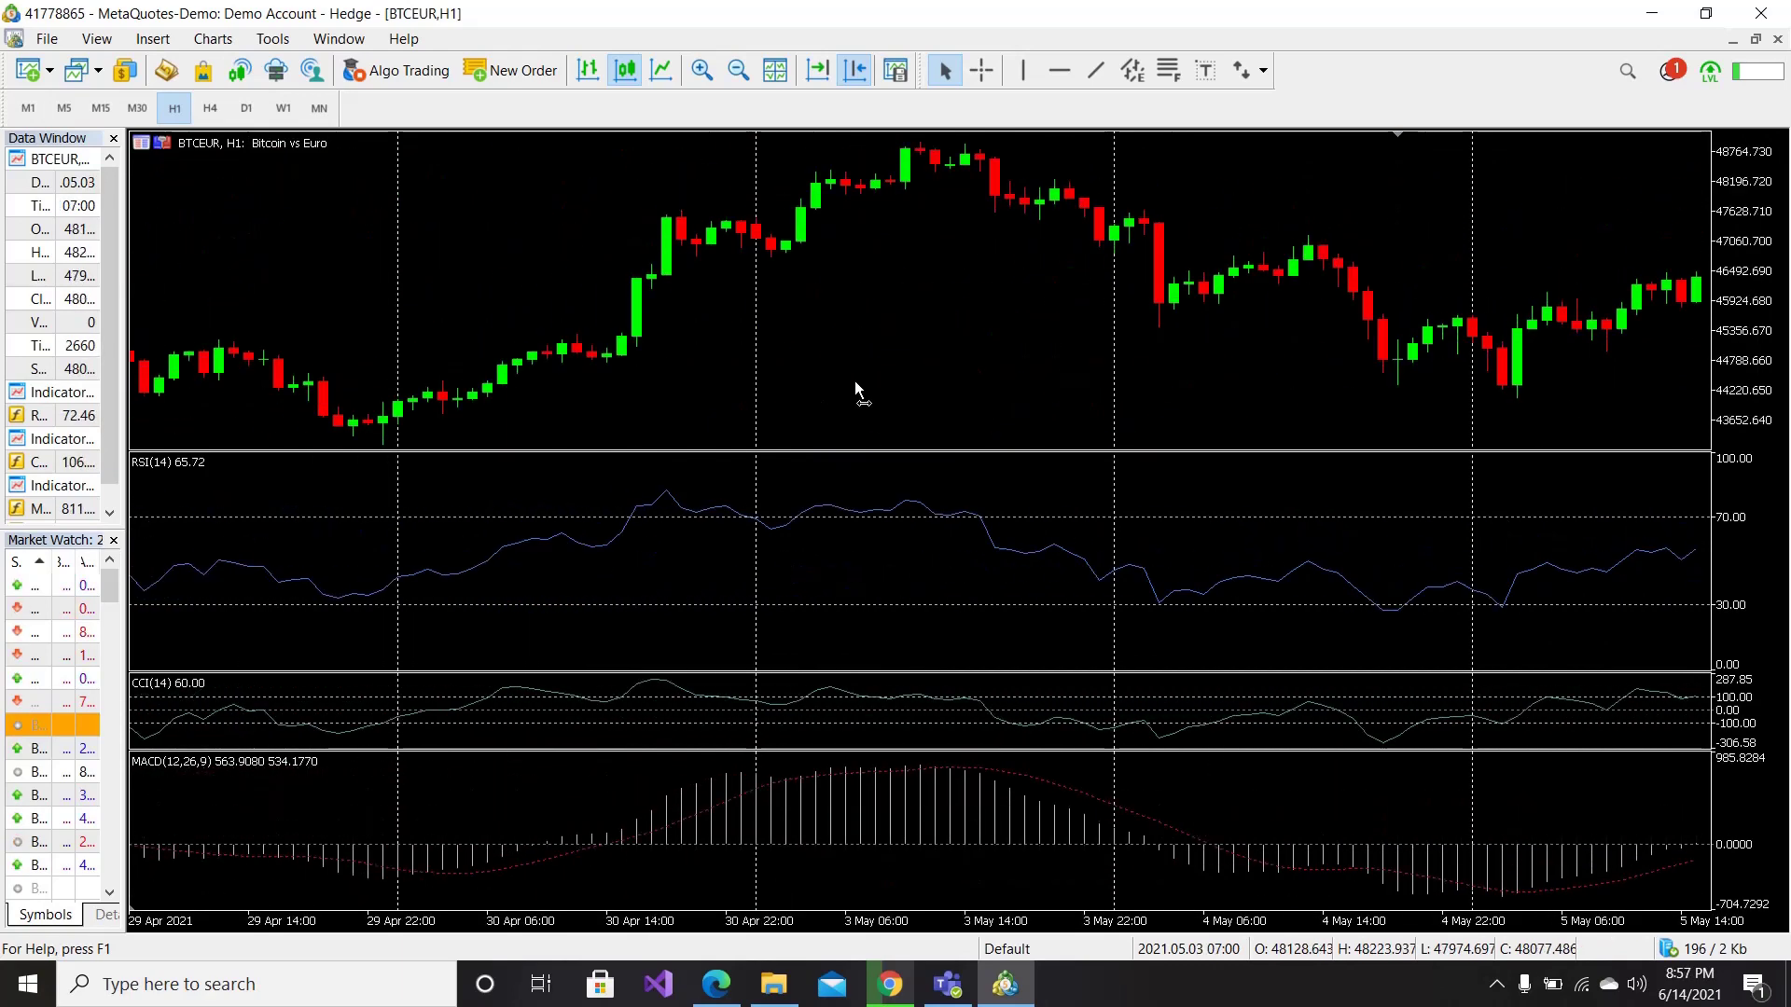
scroll(855, 411, "up", 2)
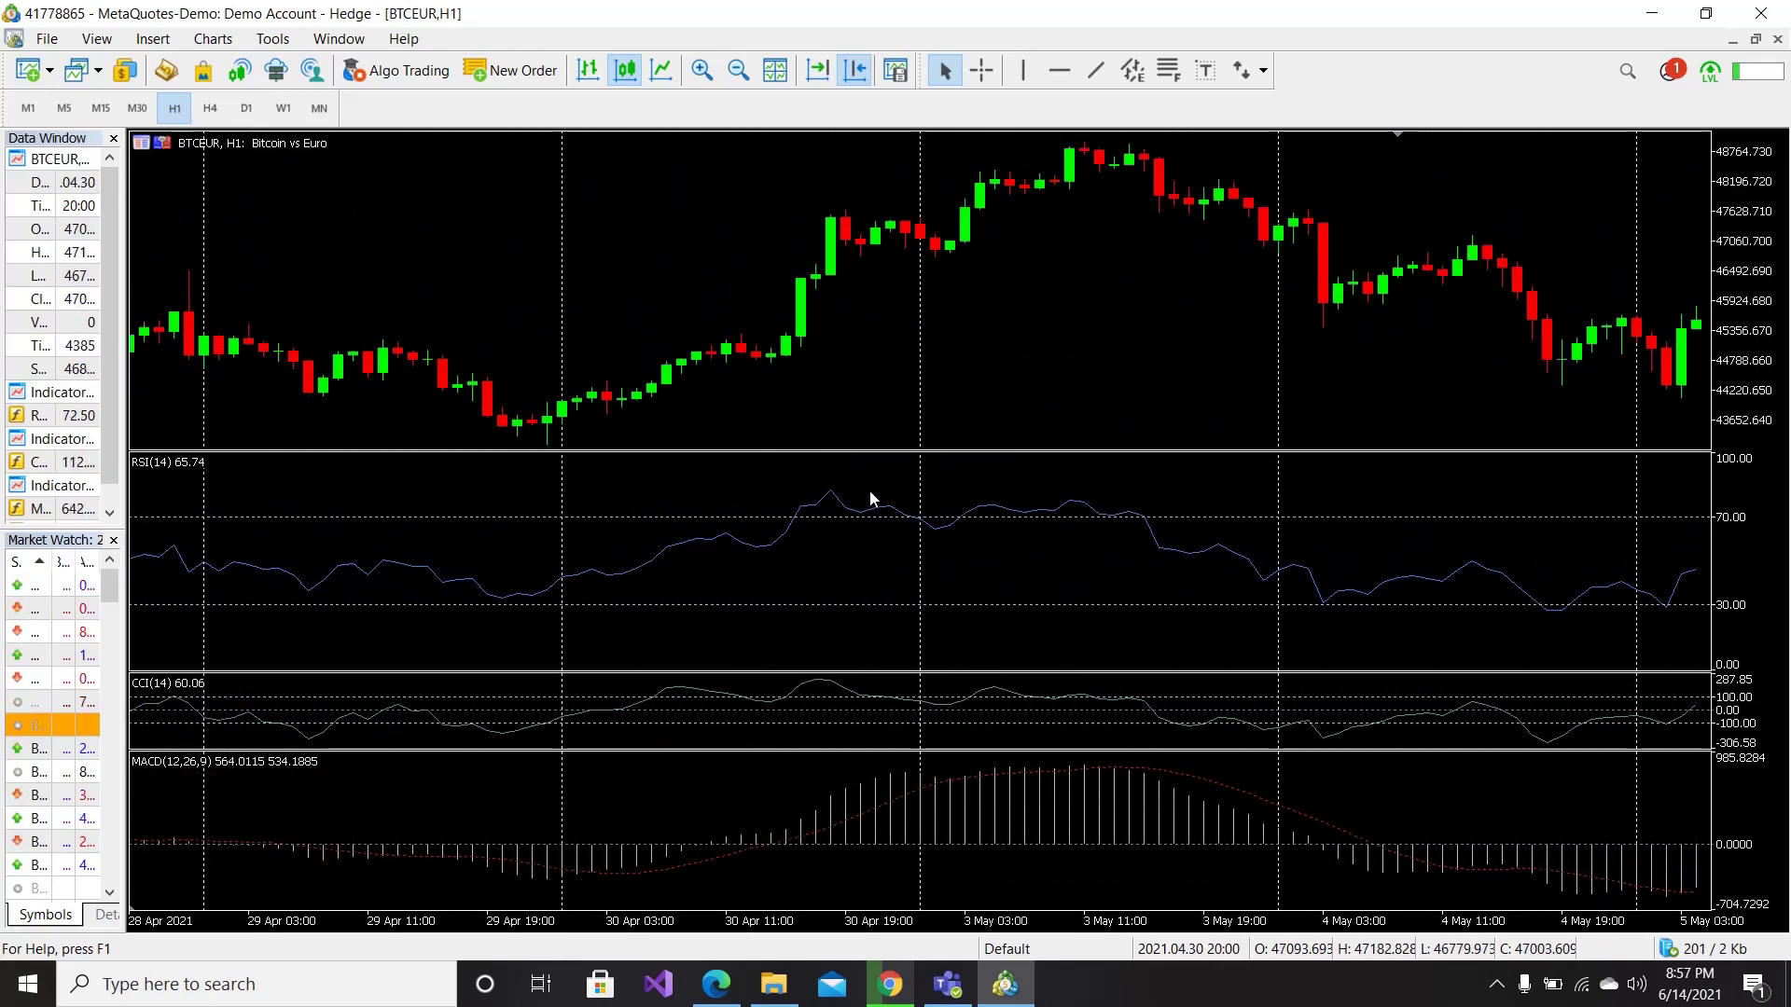
Place a vertical line on the 30 April RSI peak and draw a falling RSI trend line to a later high.
left_click(1023, 70)
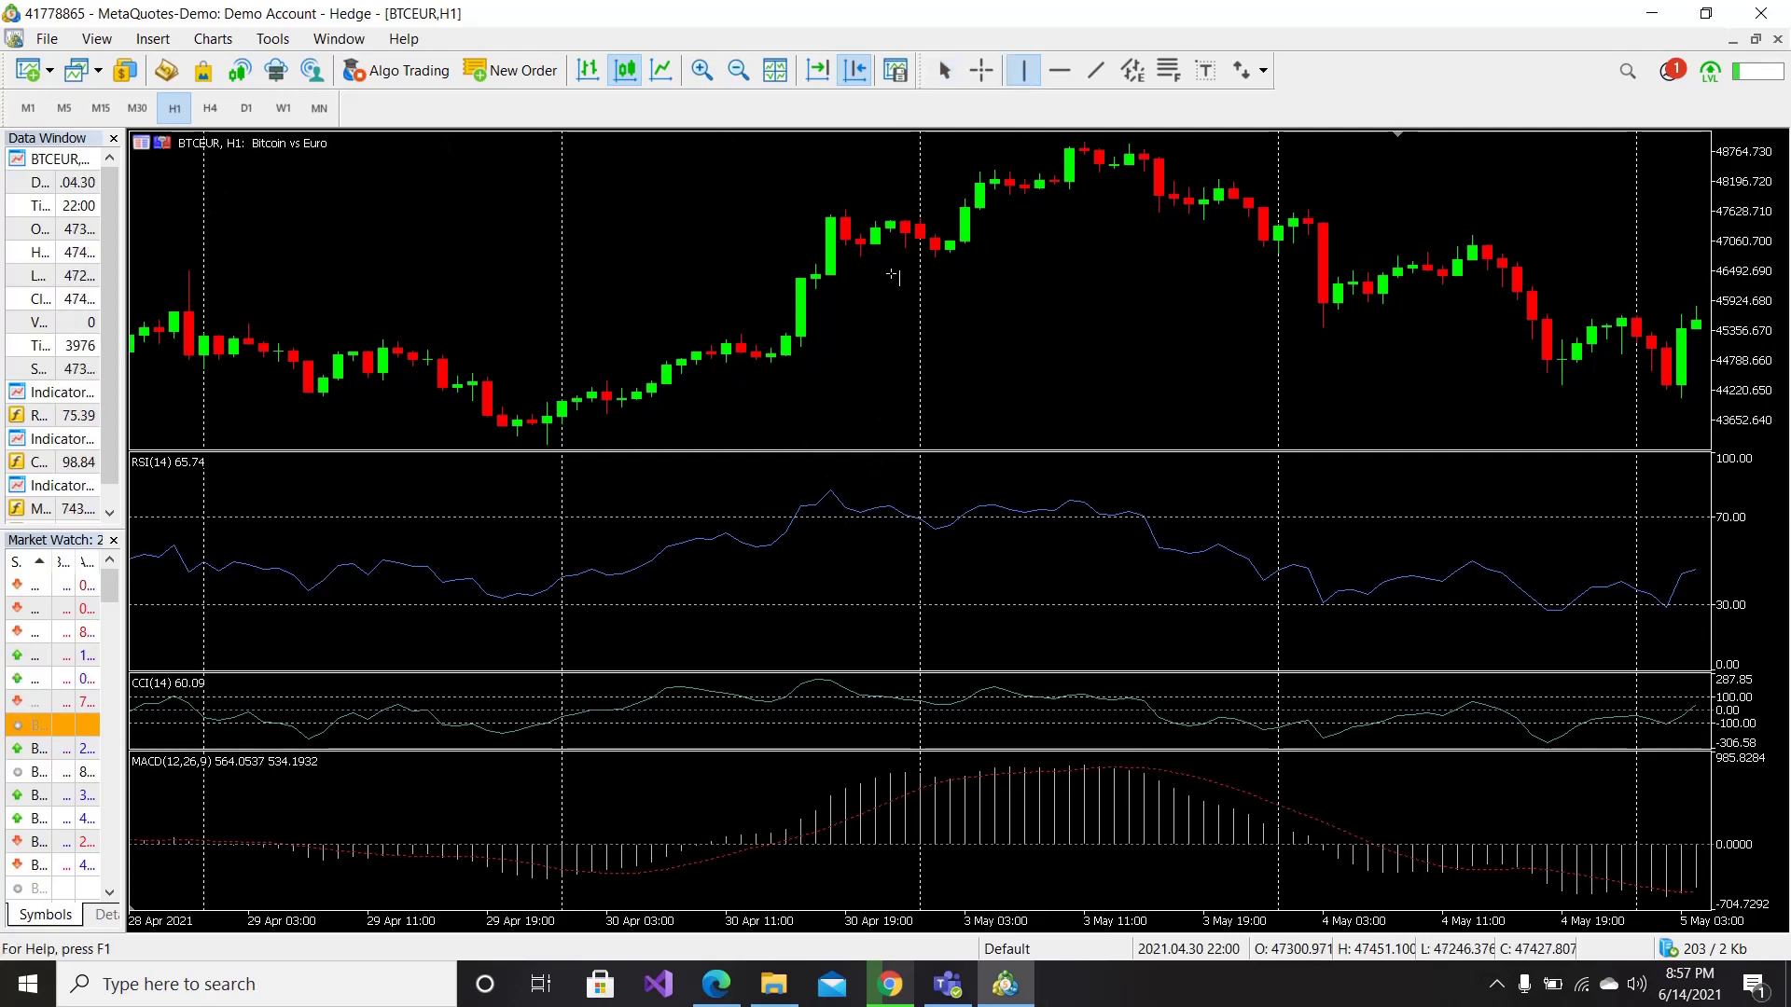
left_click(829, 373)
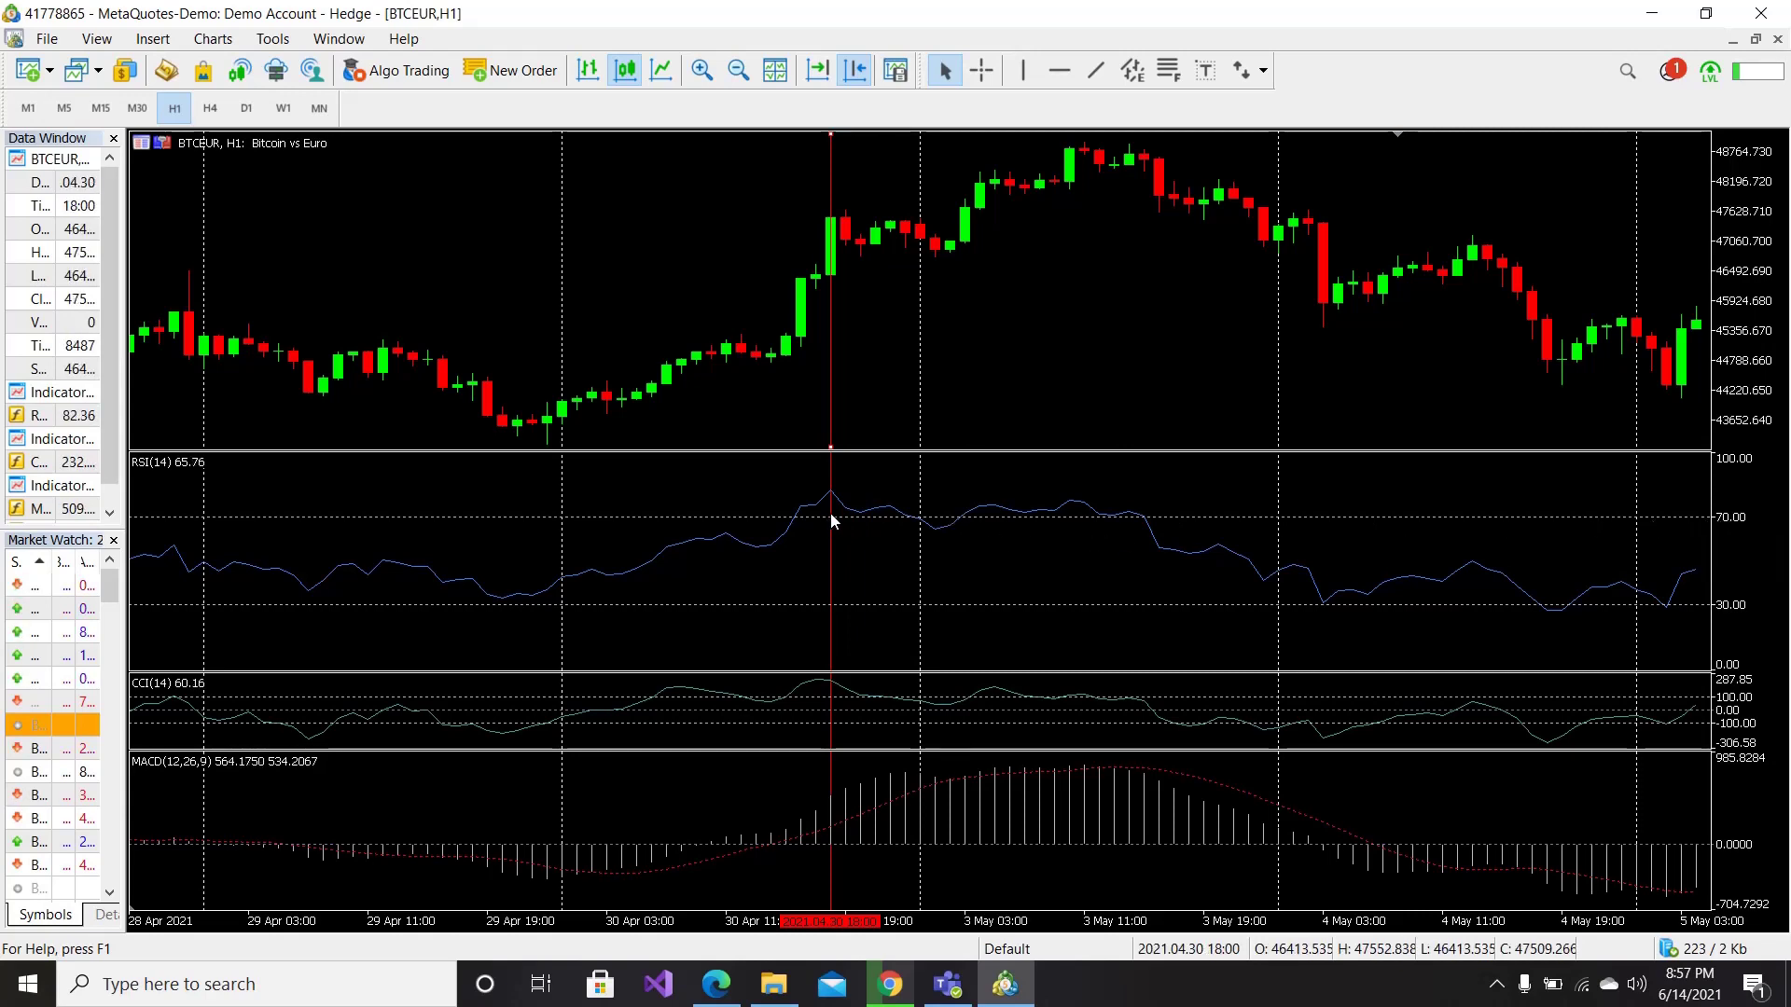
left_click(1096, 70)
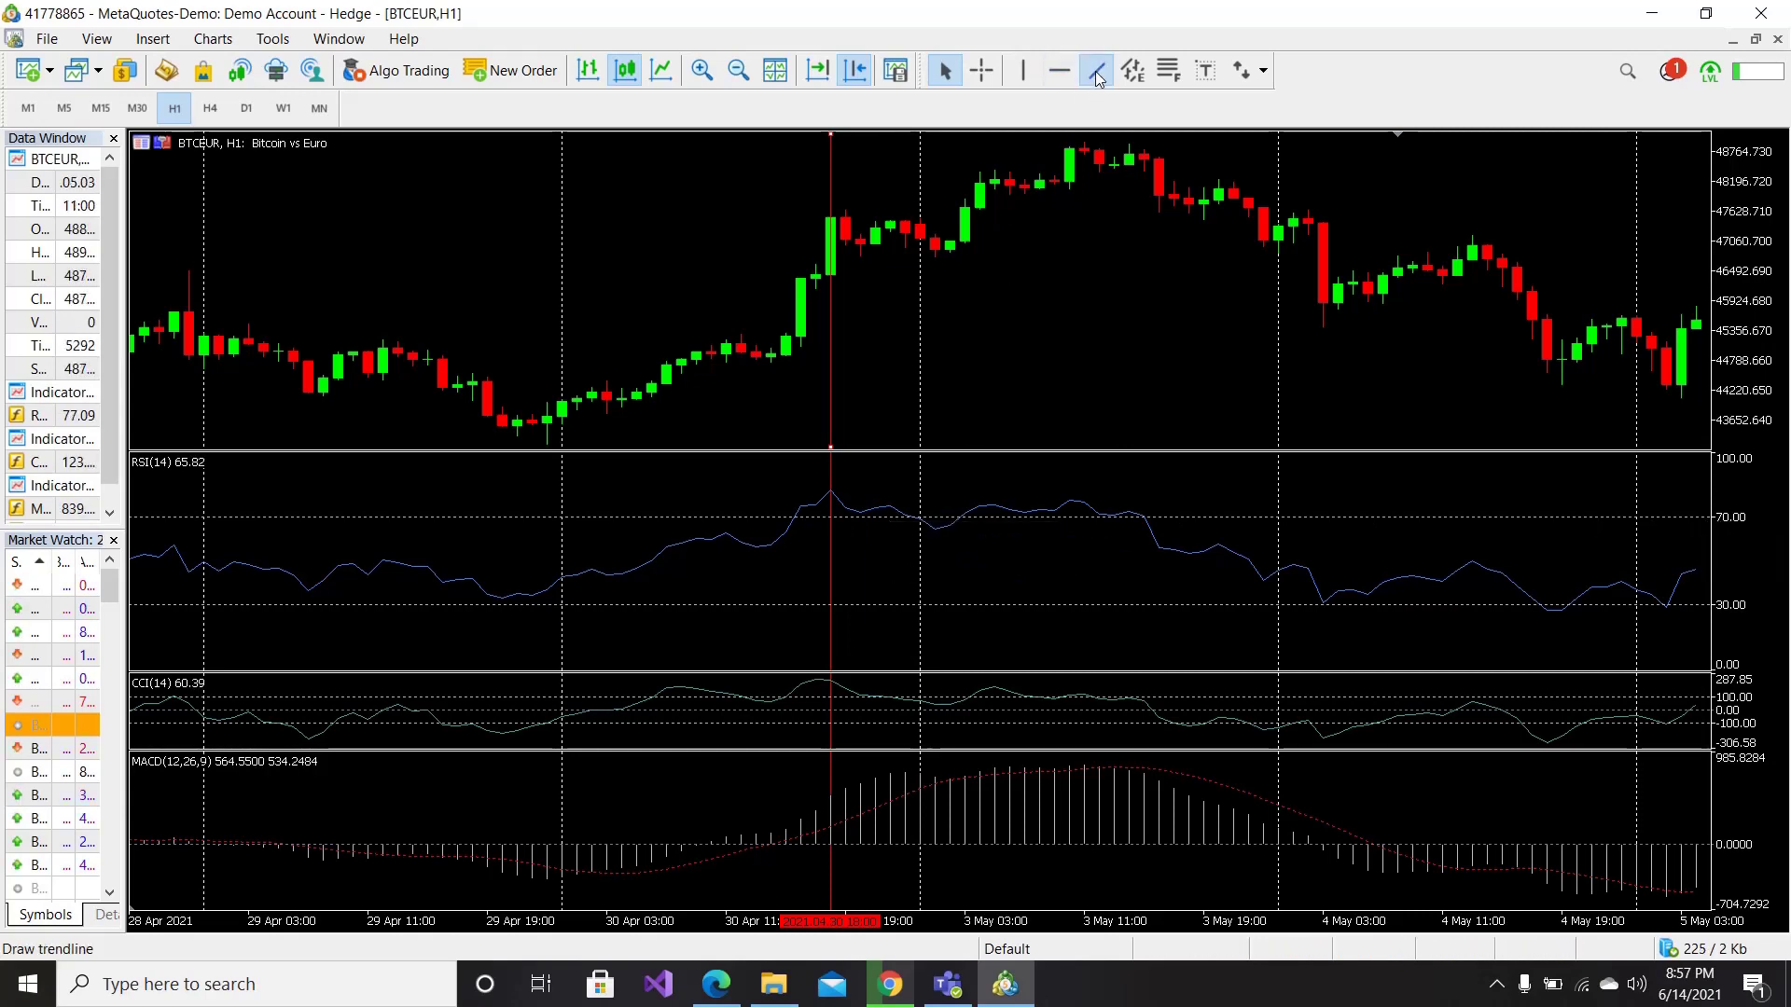
left_click_drag(827, 490, 1455, 515)
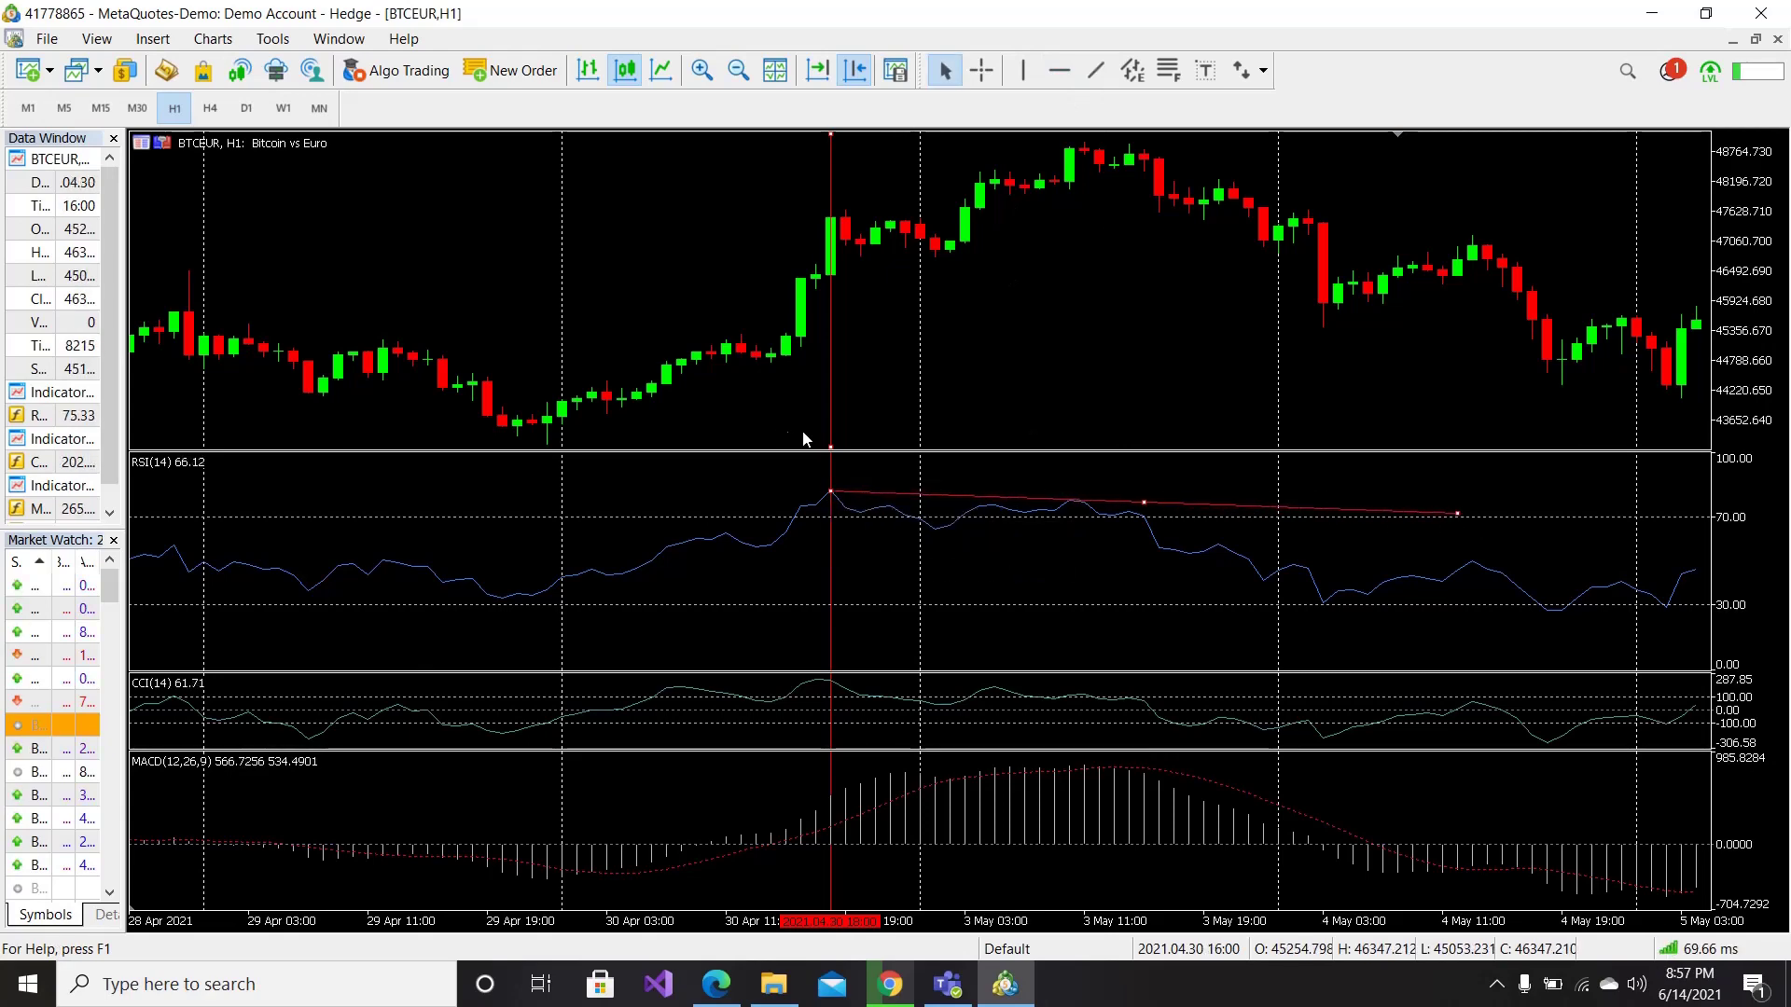
scroll(800, 423, "up", 5)
scroll(801, 423, "up", 5)
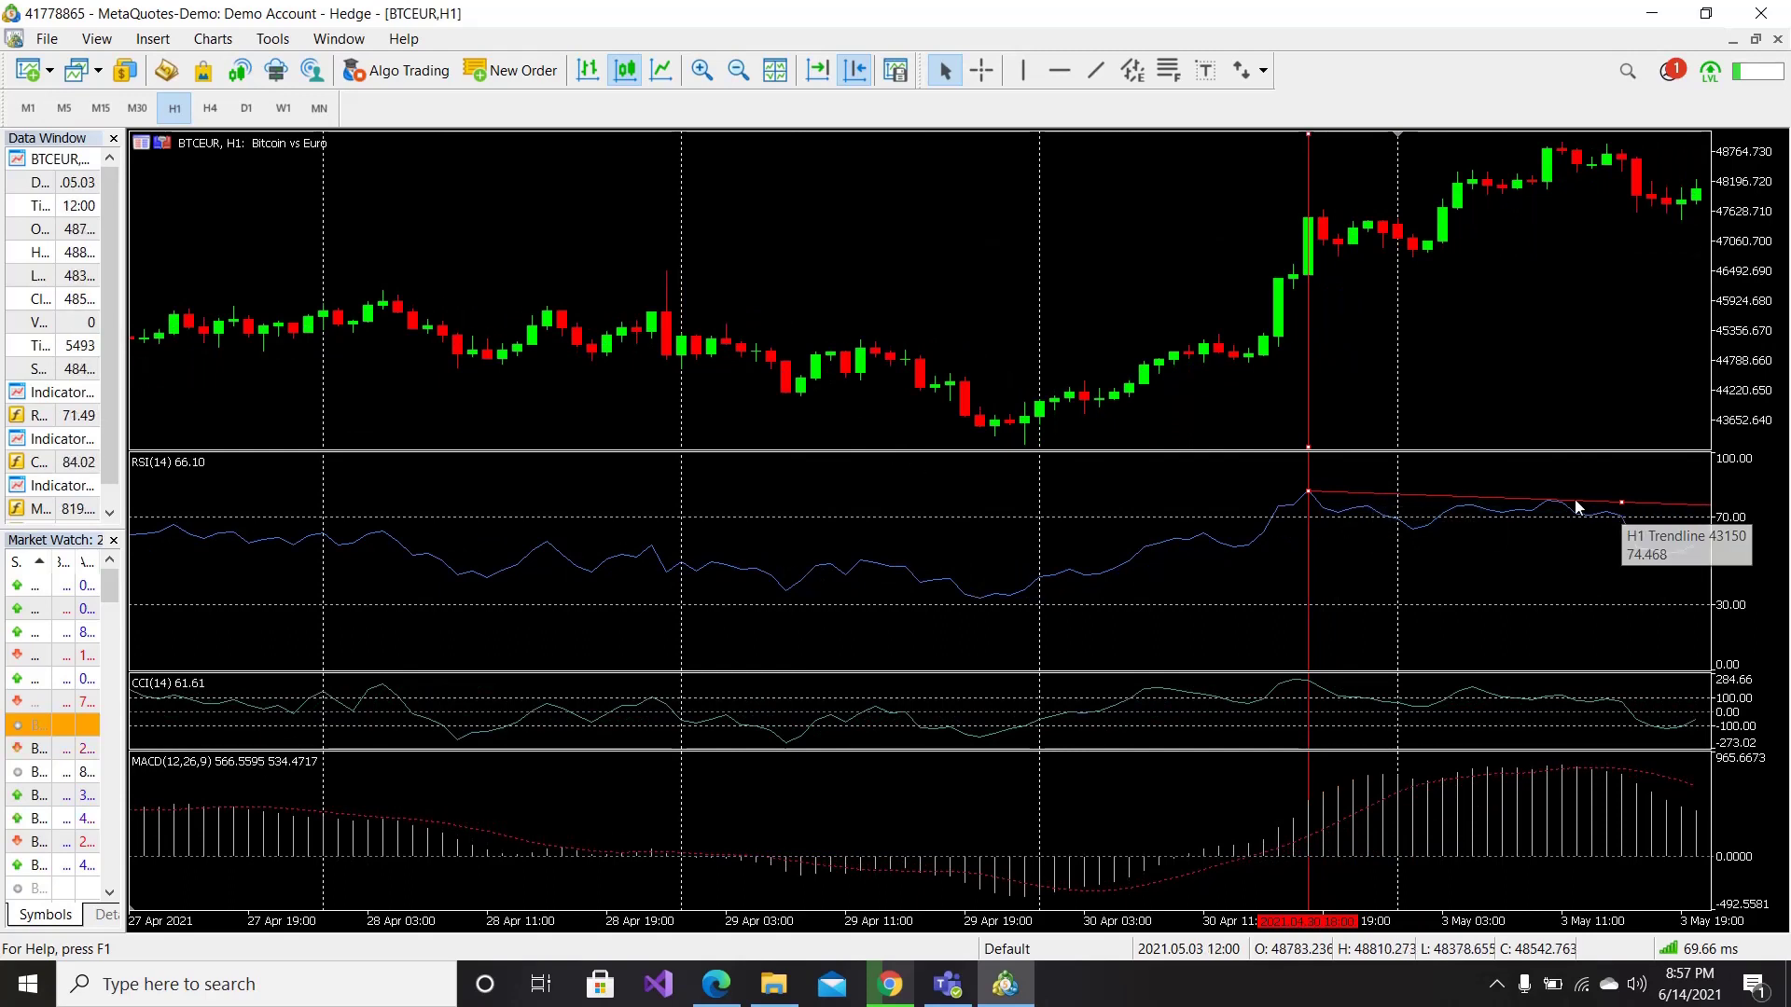
Draw a rising trend line along the price lows from 30 April into 3 May.
left_click(1099, 72)
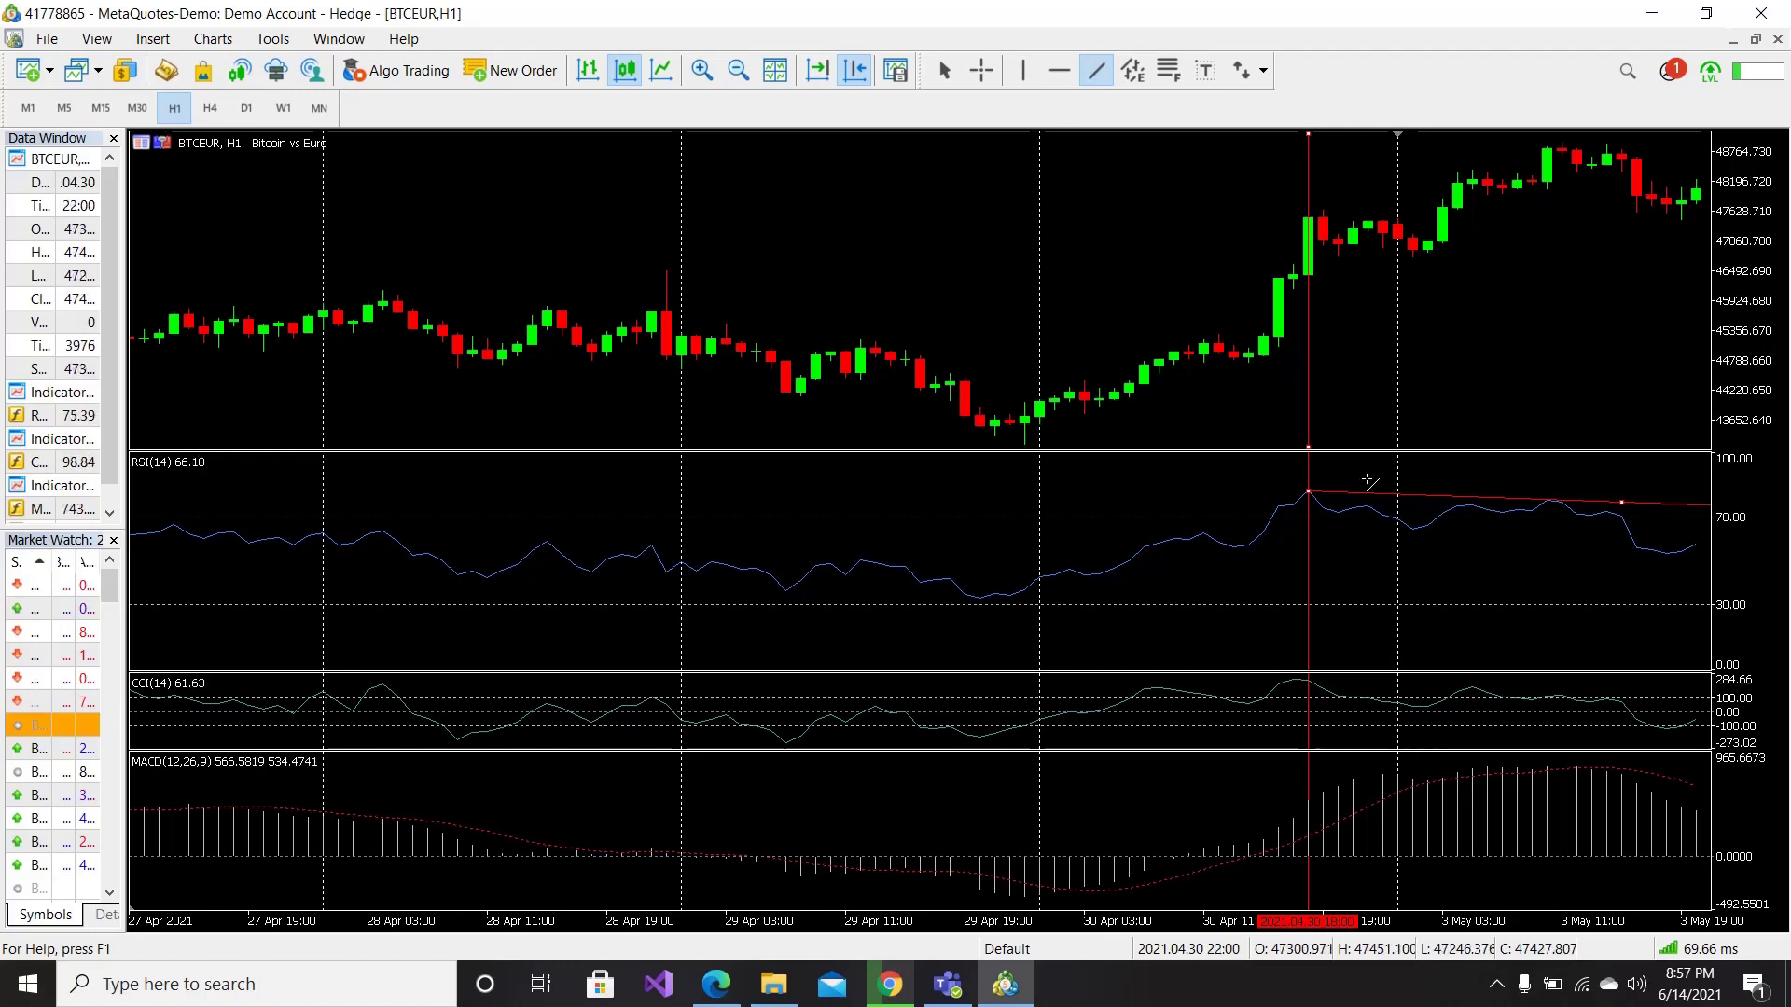
left_click_drag(1264, 361, 1713, 225)
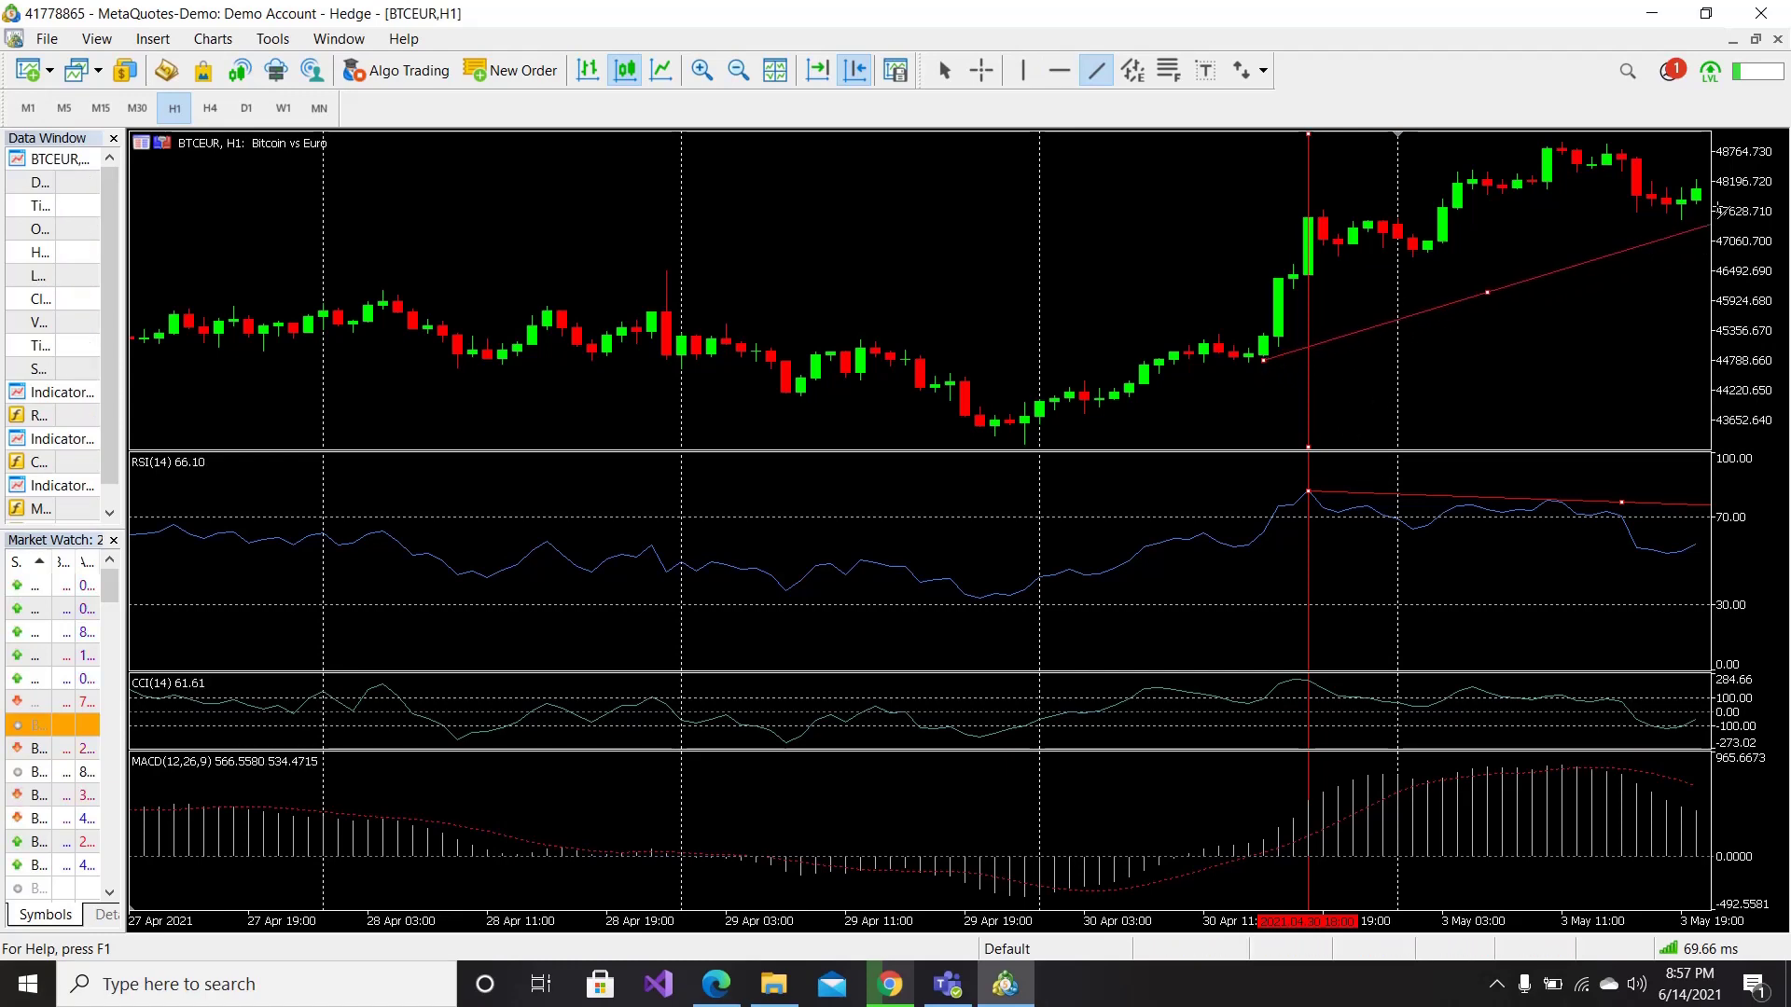
key("Escape")
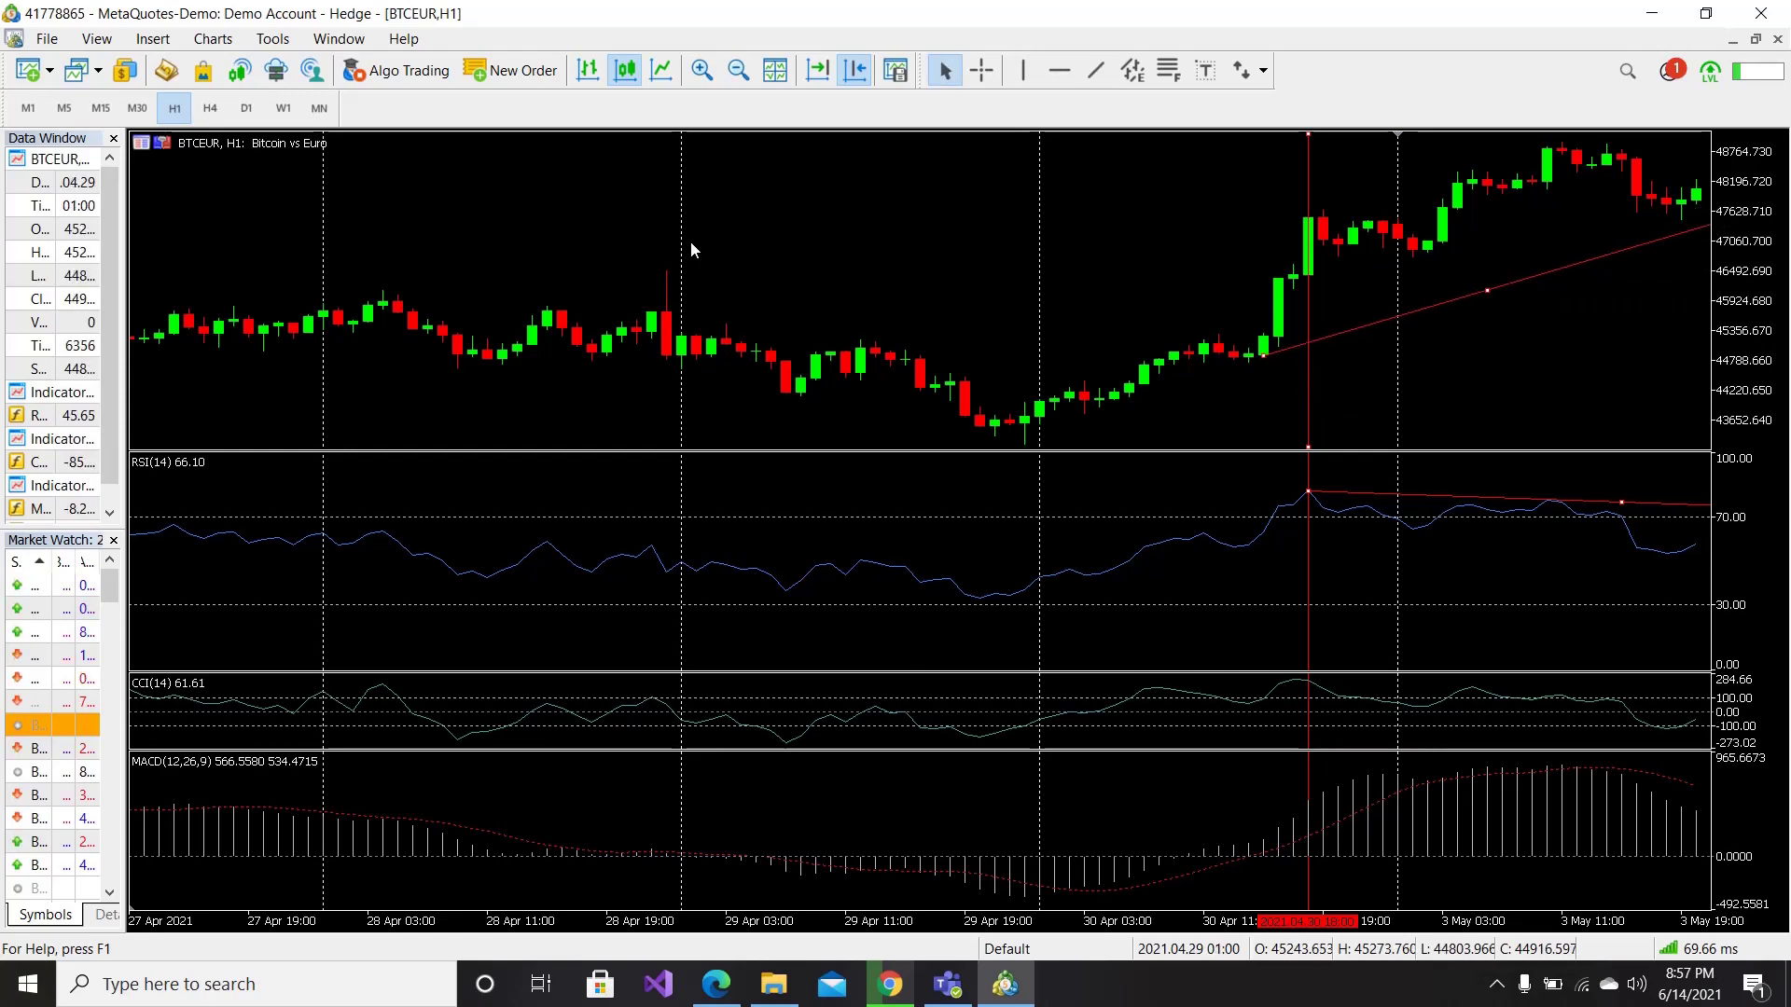
Mark the 3 May RSI high with a vertical line, nudging it onto the peak.
left_click(1020, 71)
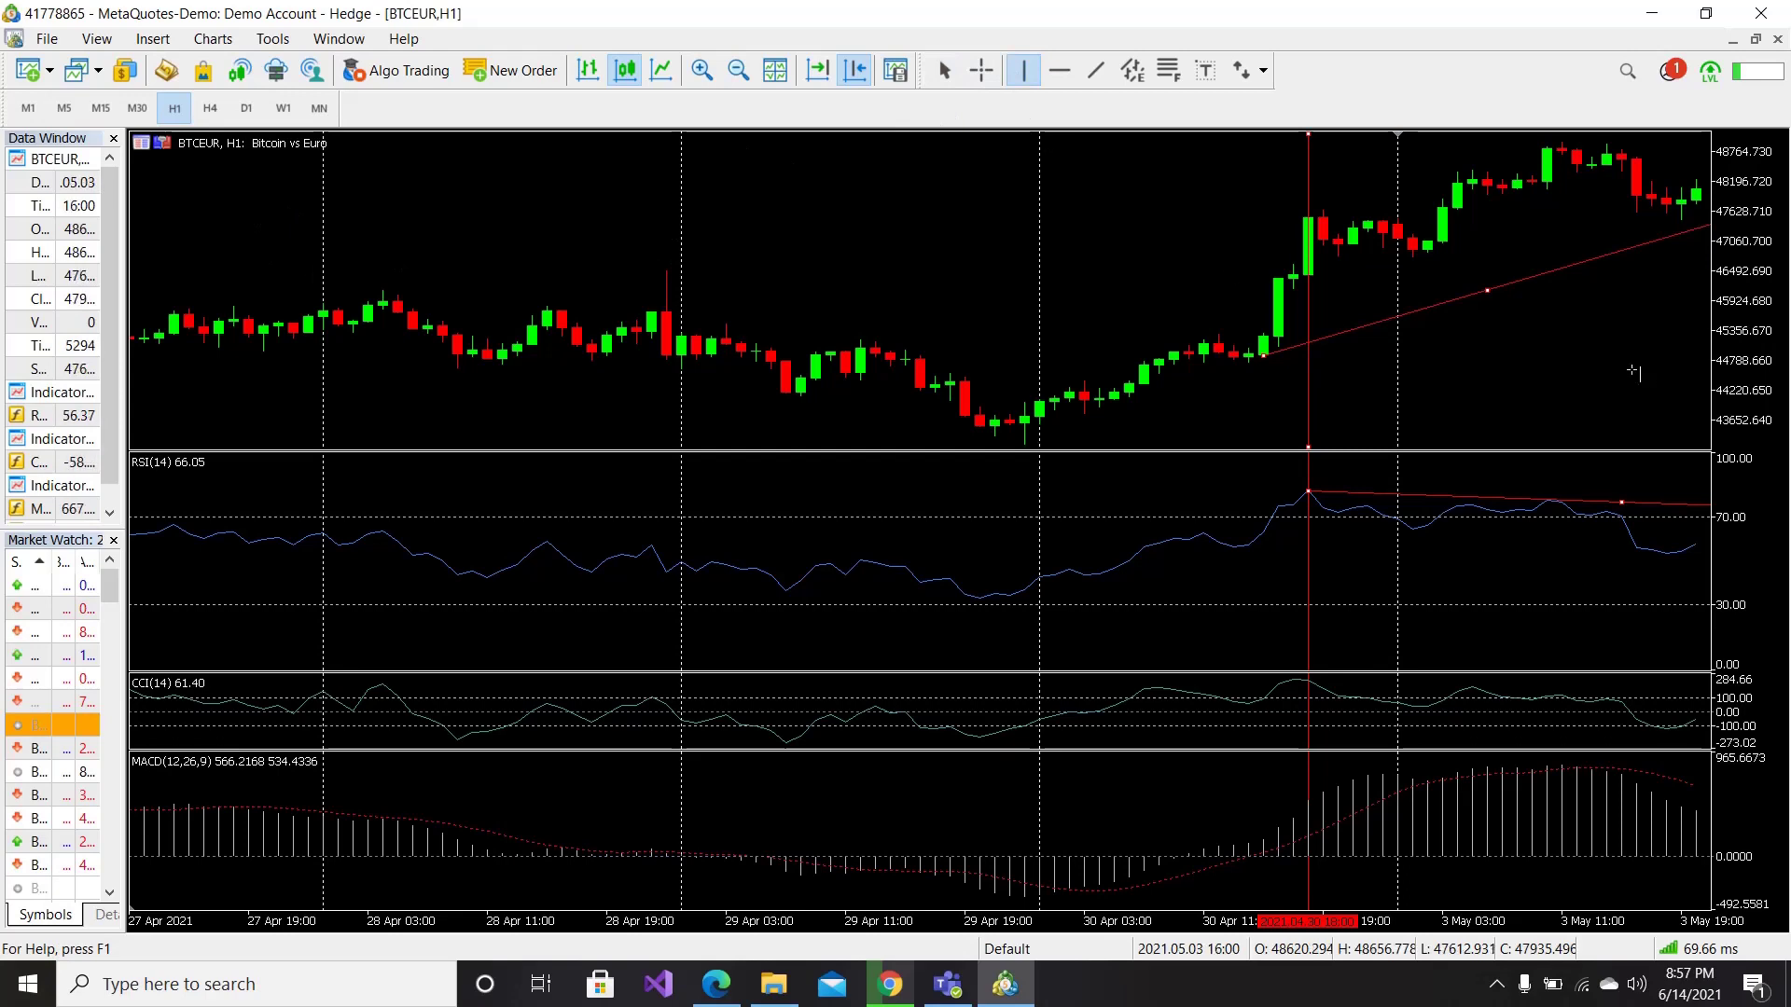
left_click(1640, 378)
left_click_drag(1641, 381, 1624, 377)
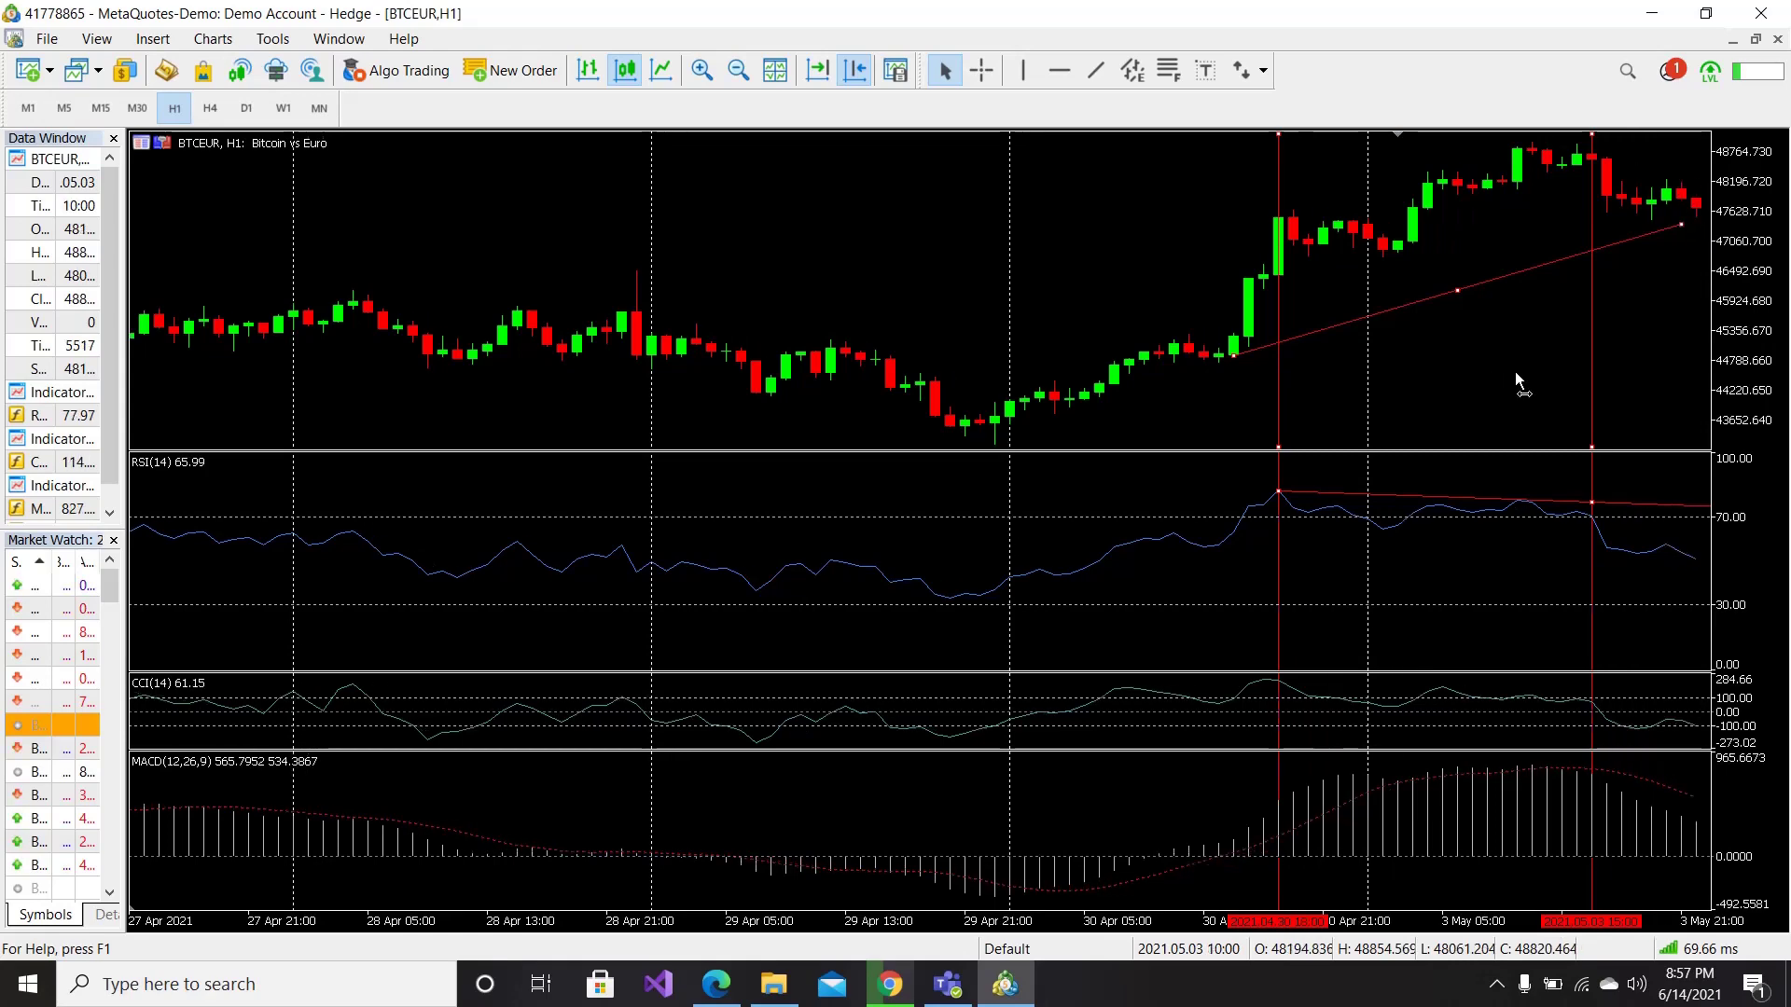
scroll(1513, 371, "down", 2)
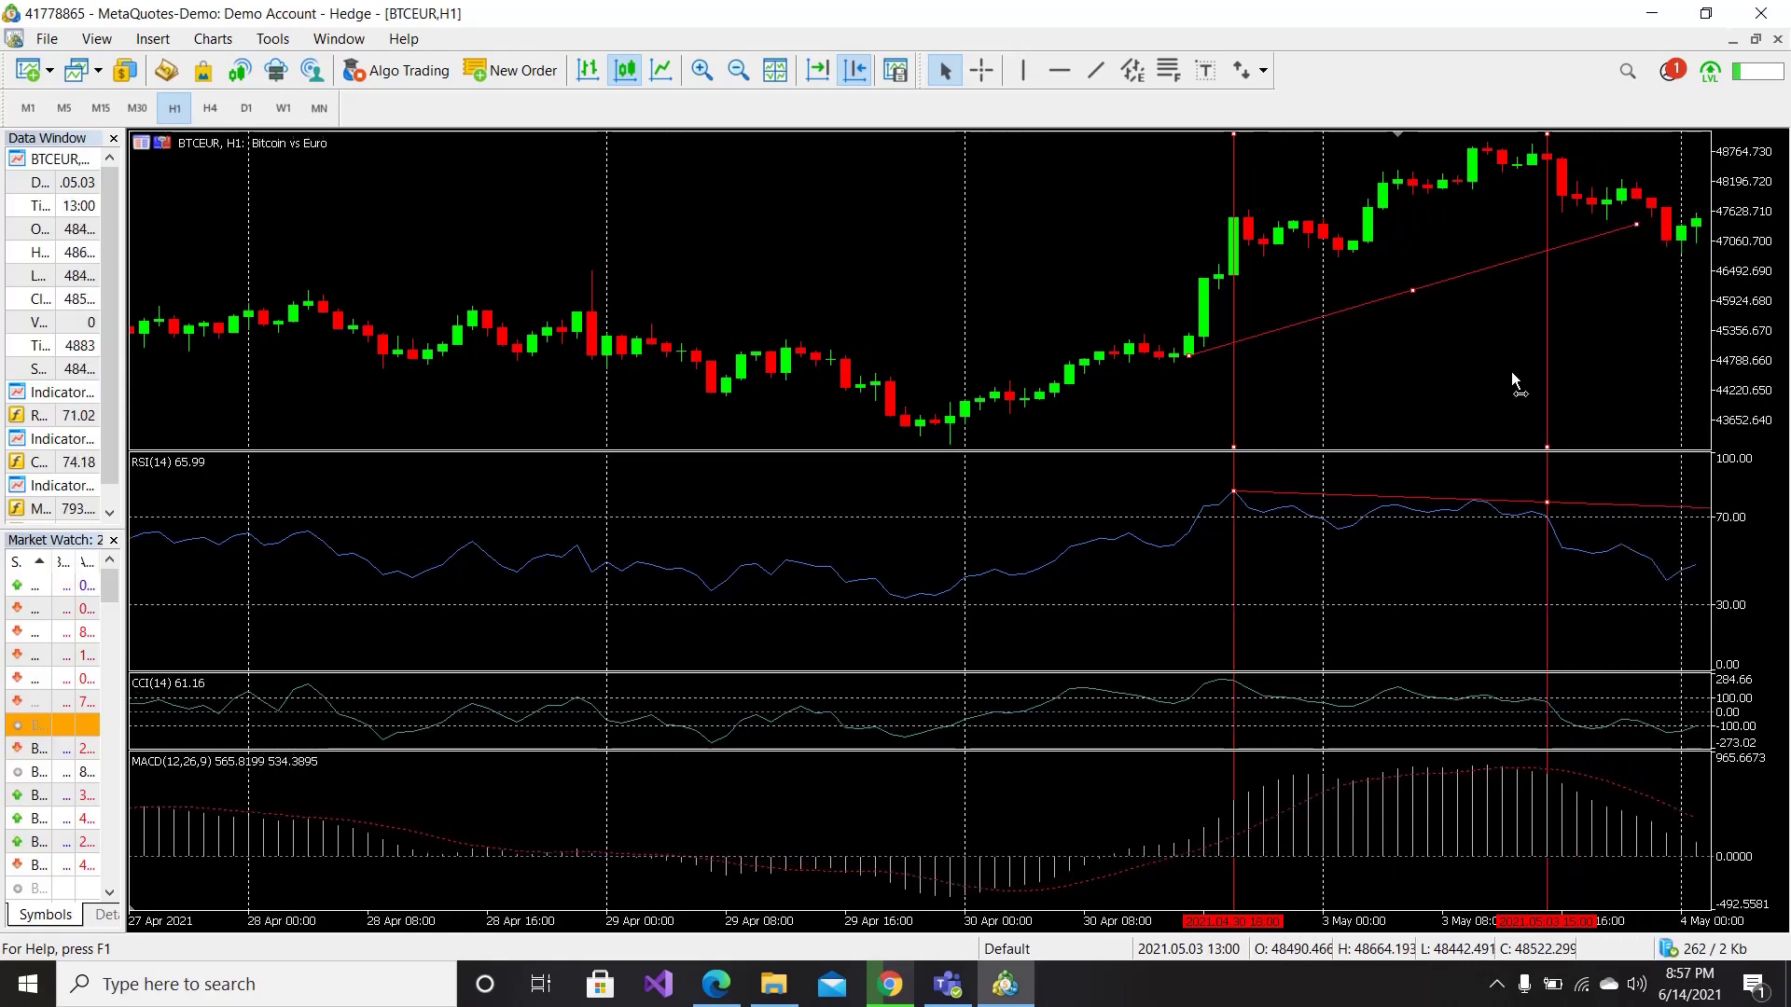
scroll(1509, 372, "down", 2)
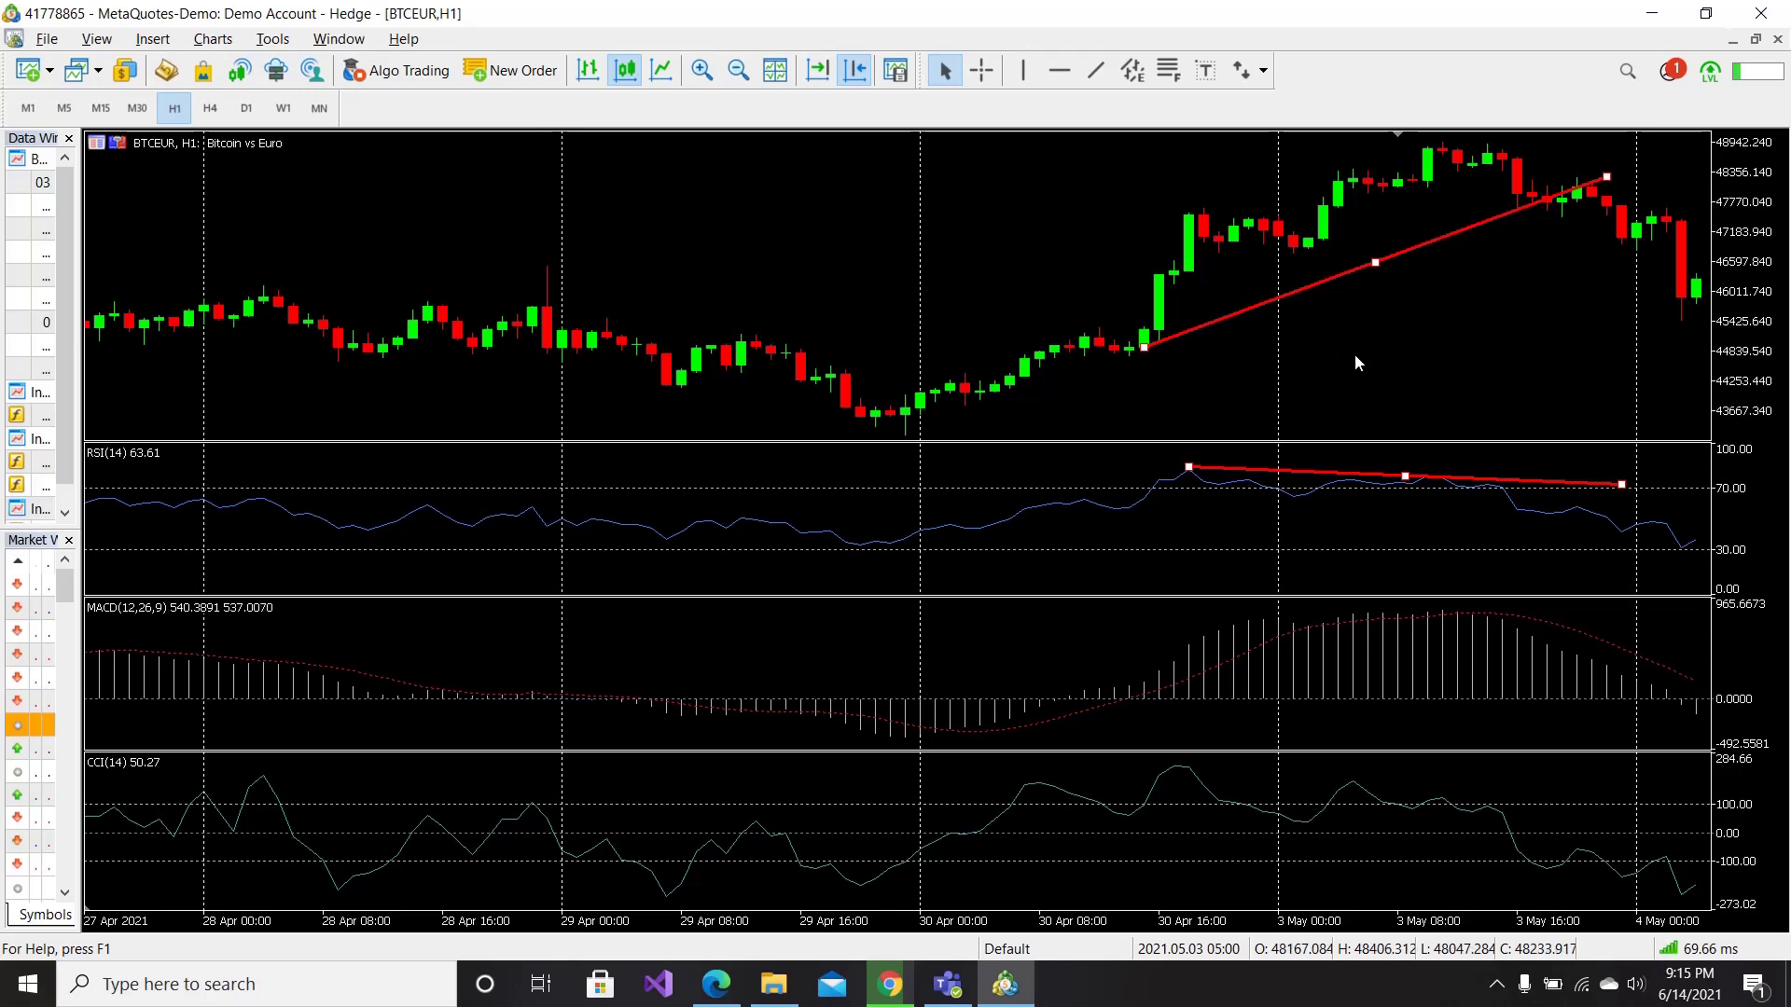
Place a vertical line near 3 May 20:00 and shift it onto the first CCI low.
left_click(1024, 71)
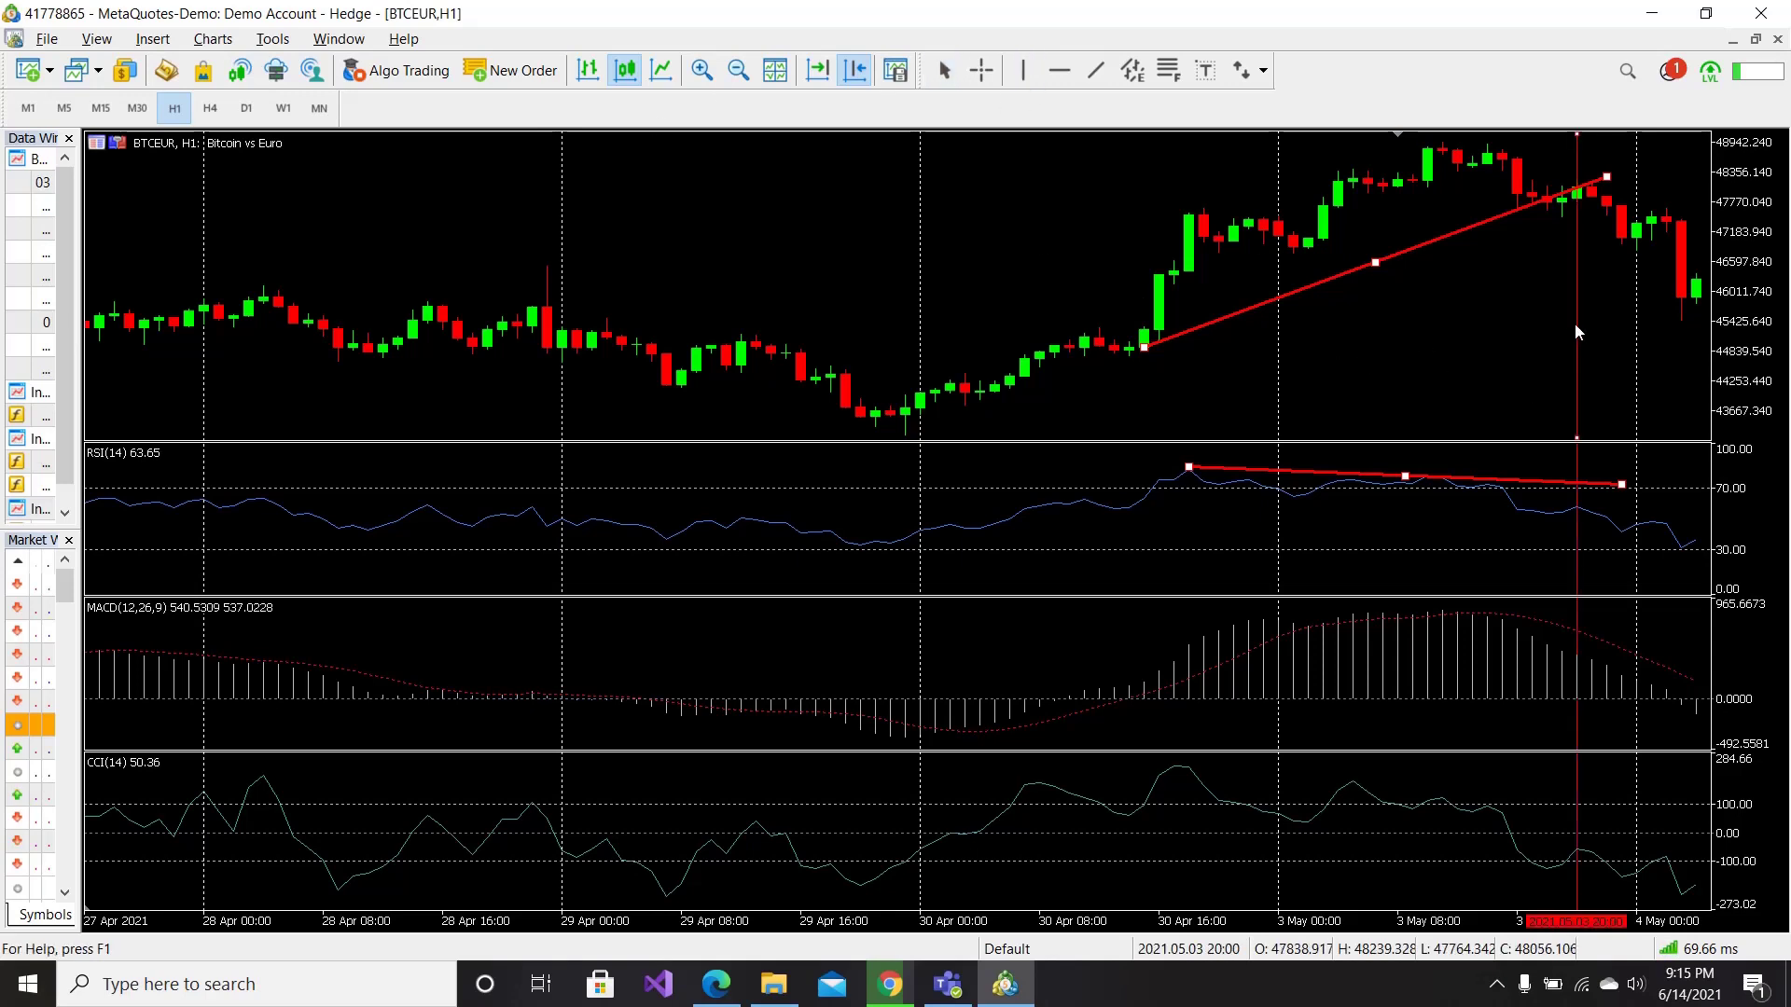
left_click(1581, 325)
left_click_drag(1583, 328, 1547, 324)
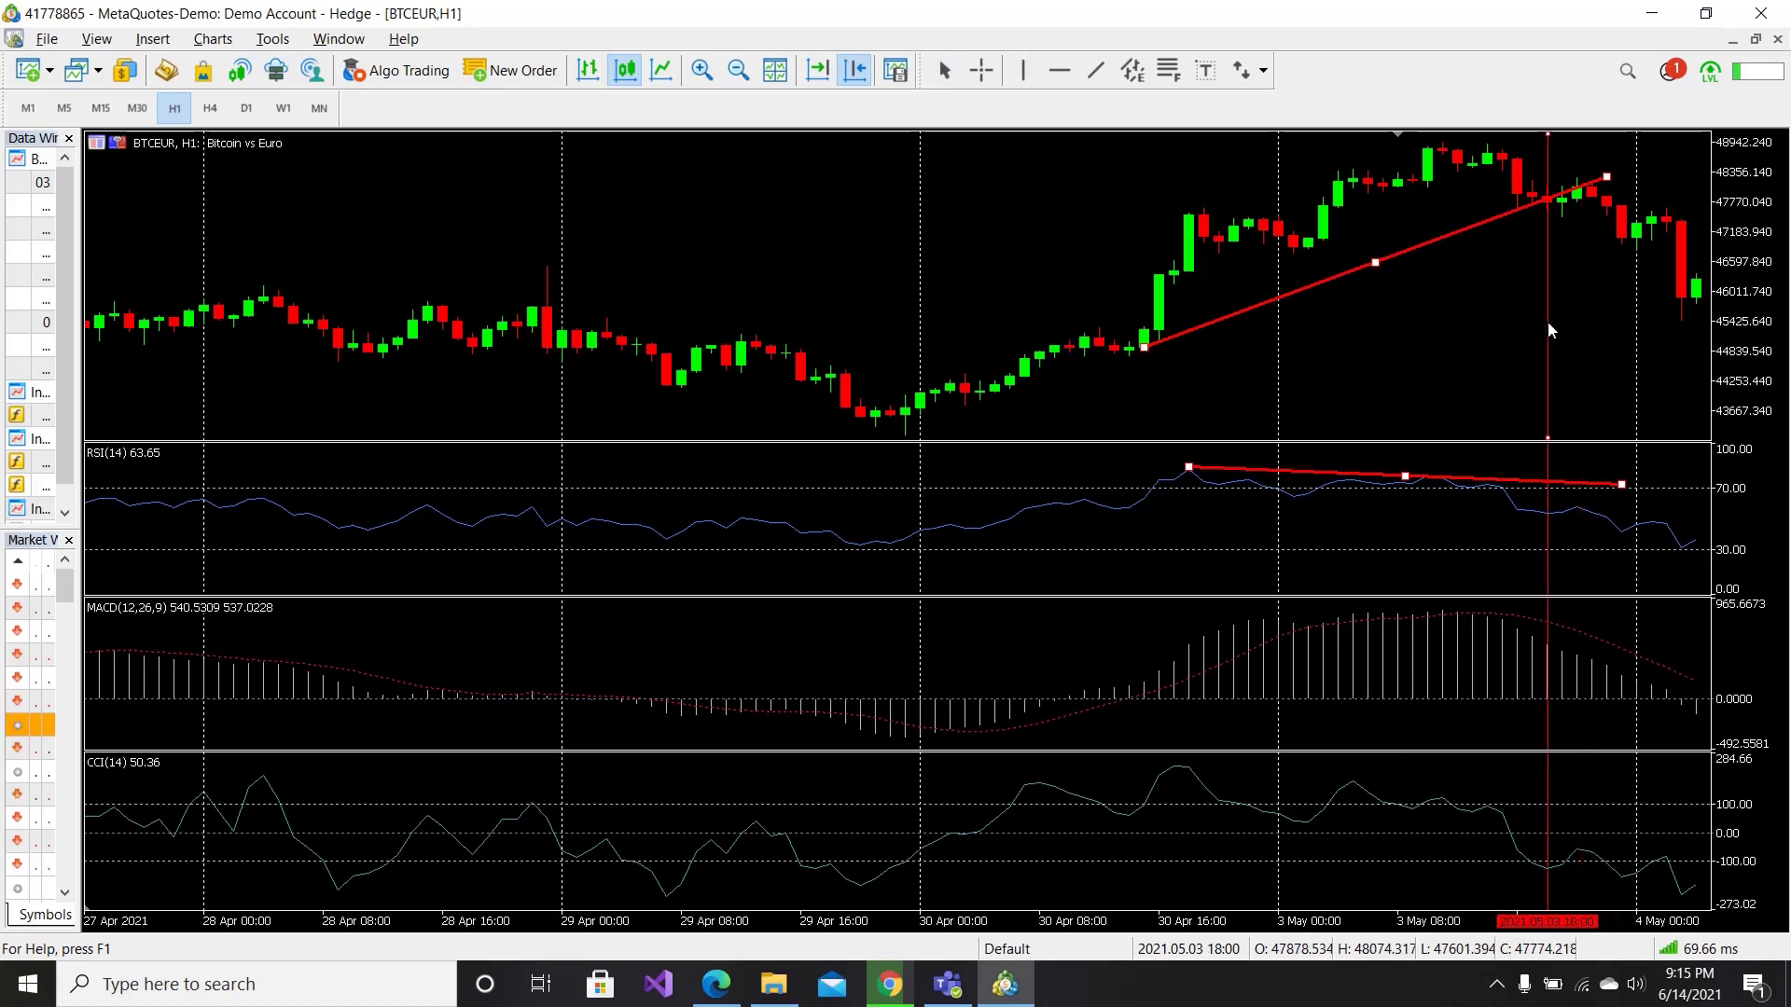
mouse_move(1546, 877)
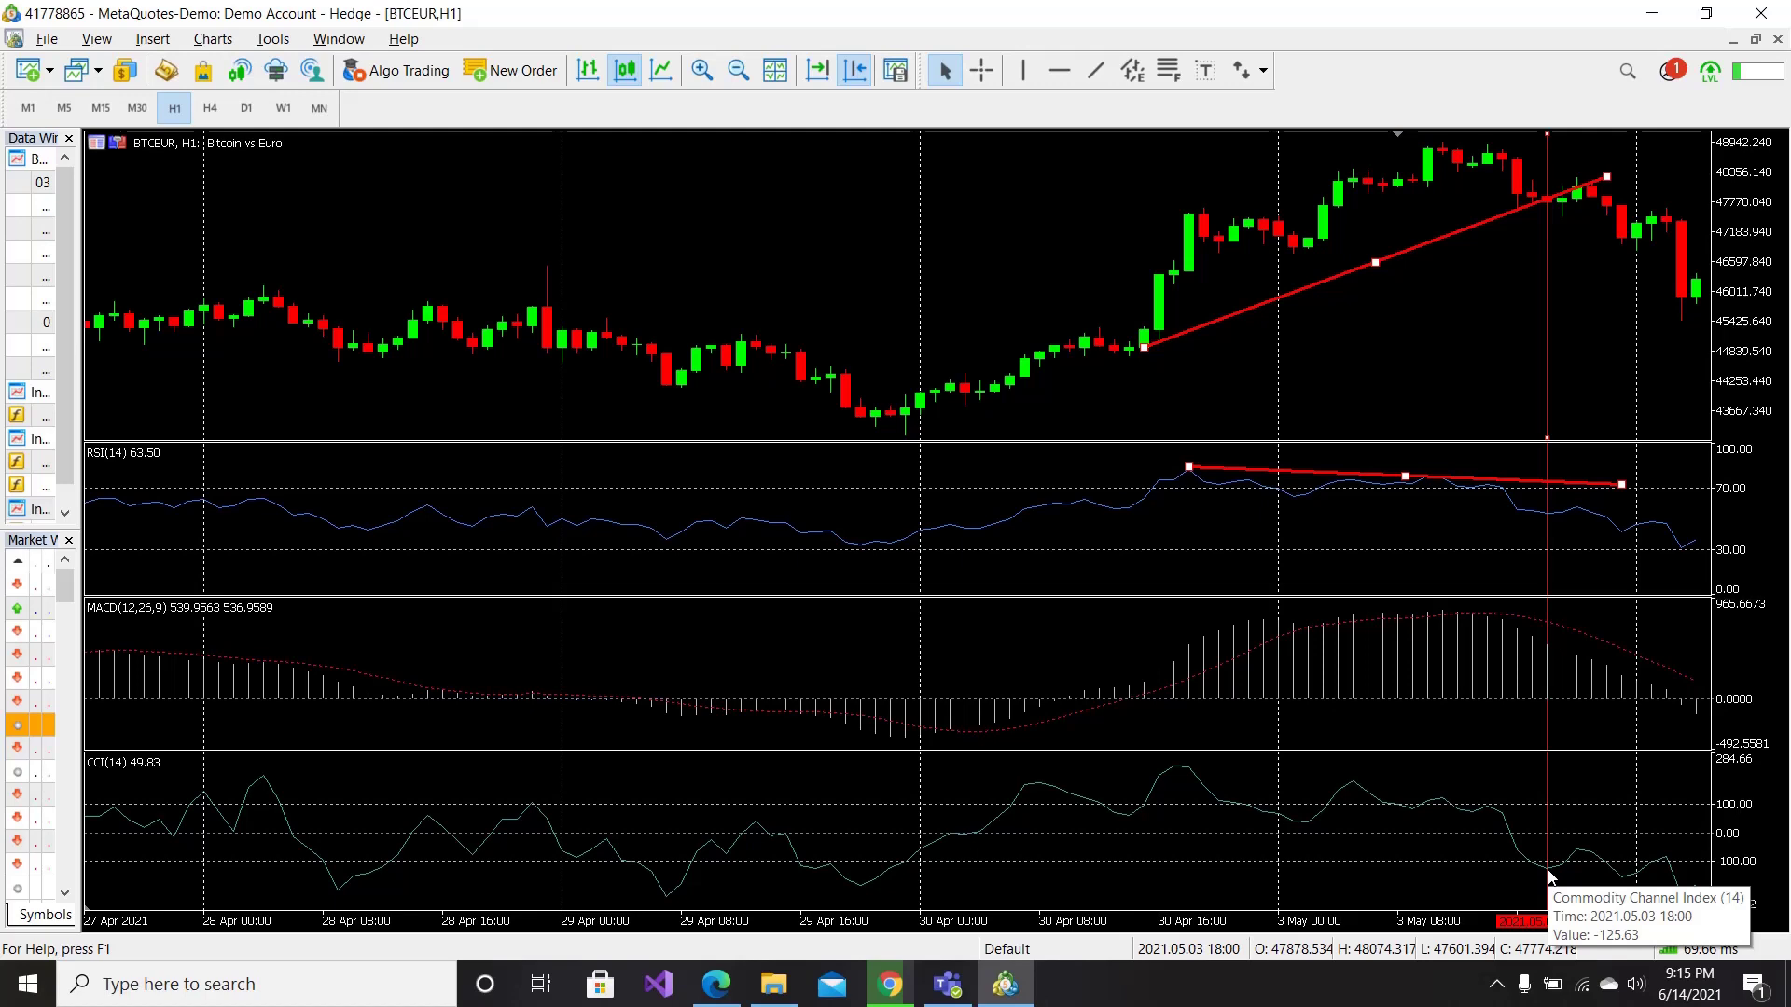
Mark the second CCI low with a vertical line at 4 May 03:00.
left_click(1022, 73)
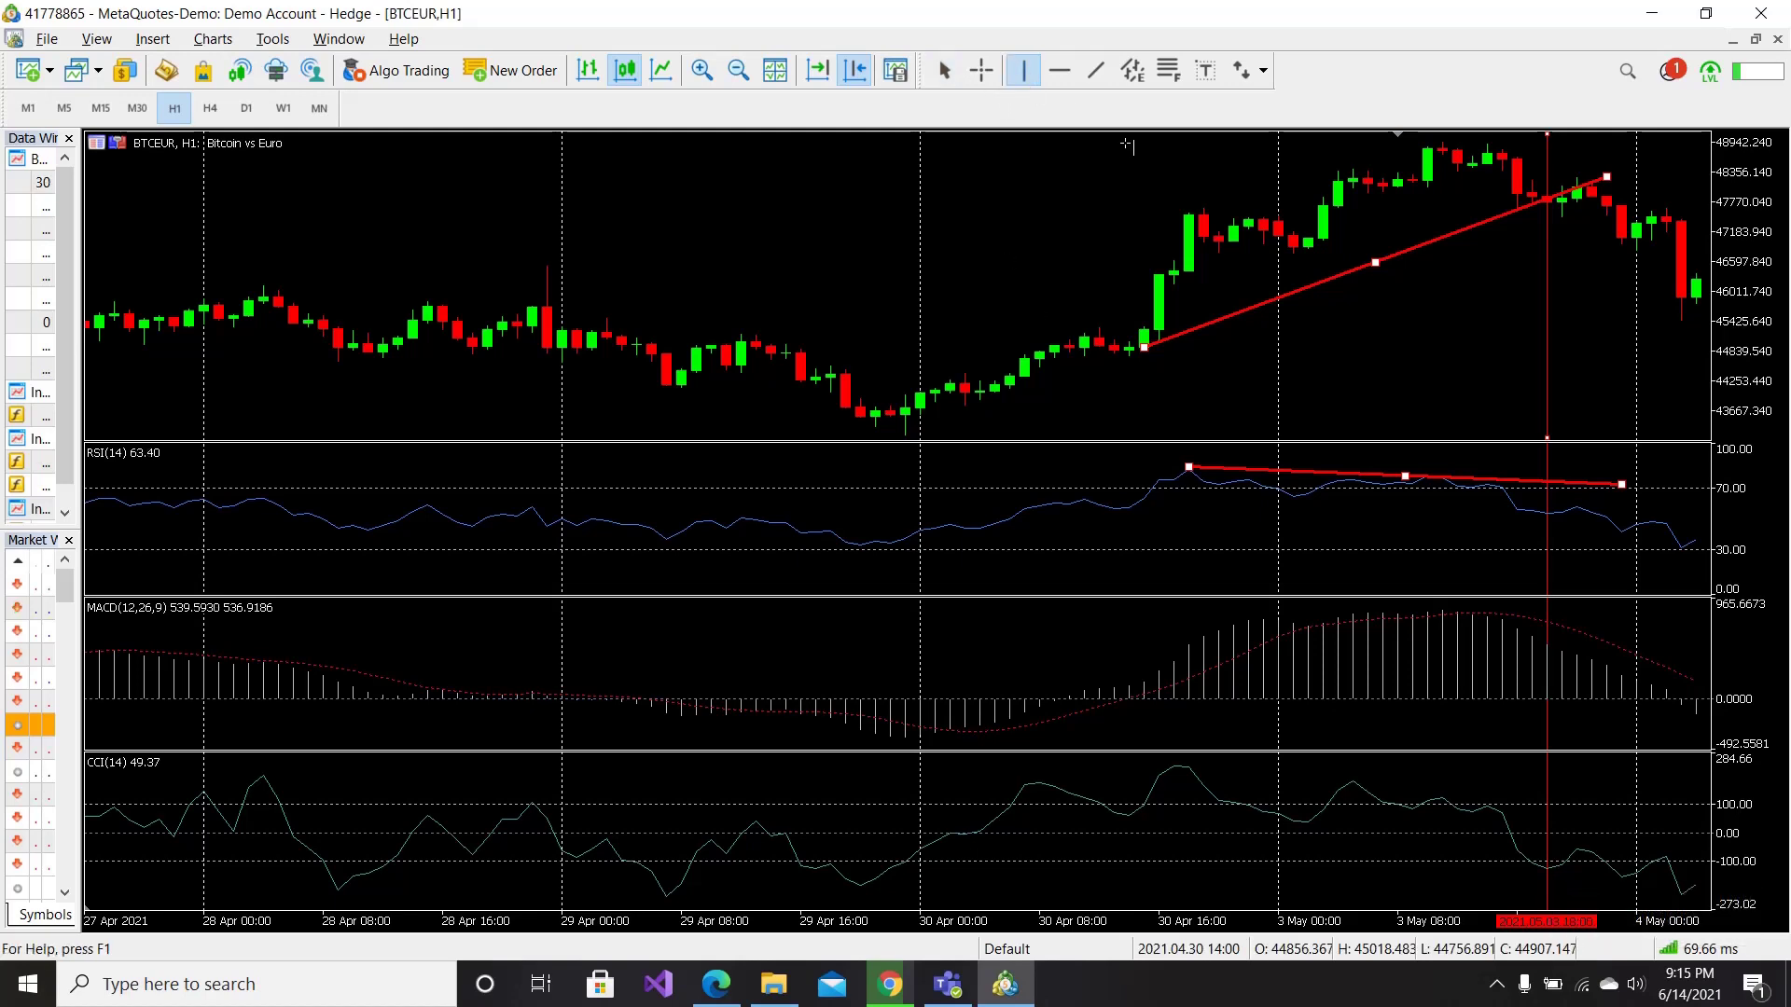
left_click(1664, 373)
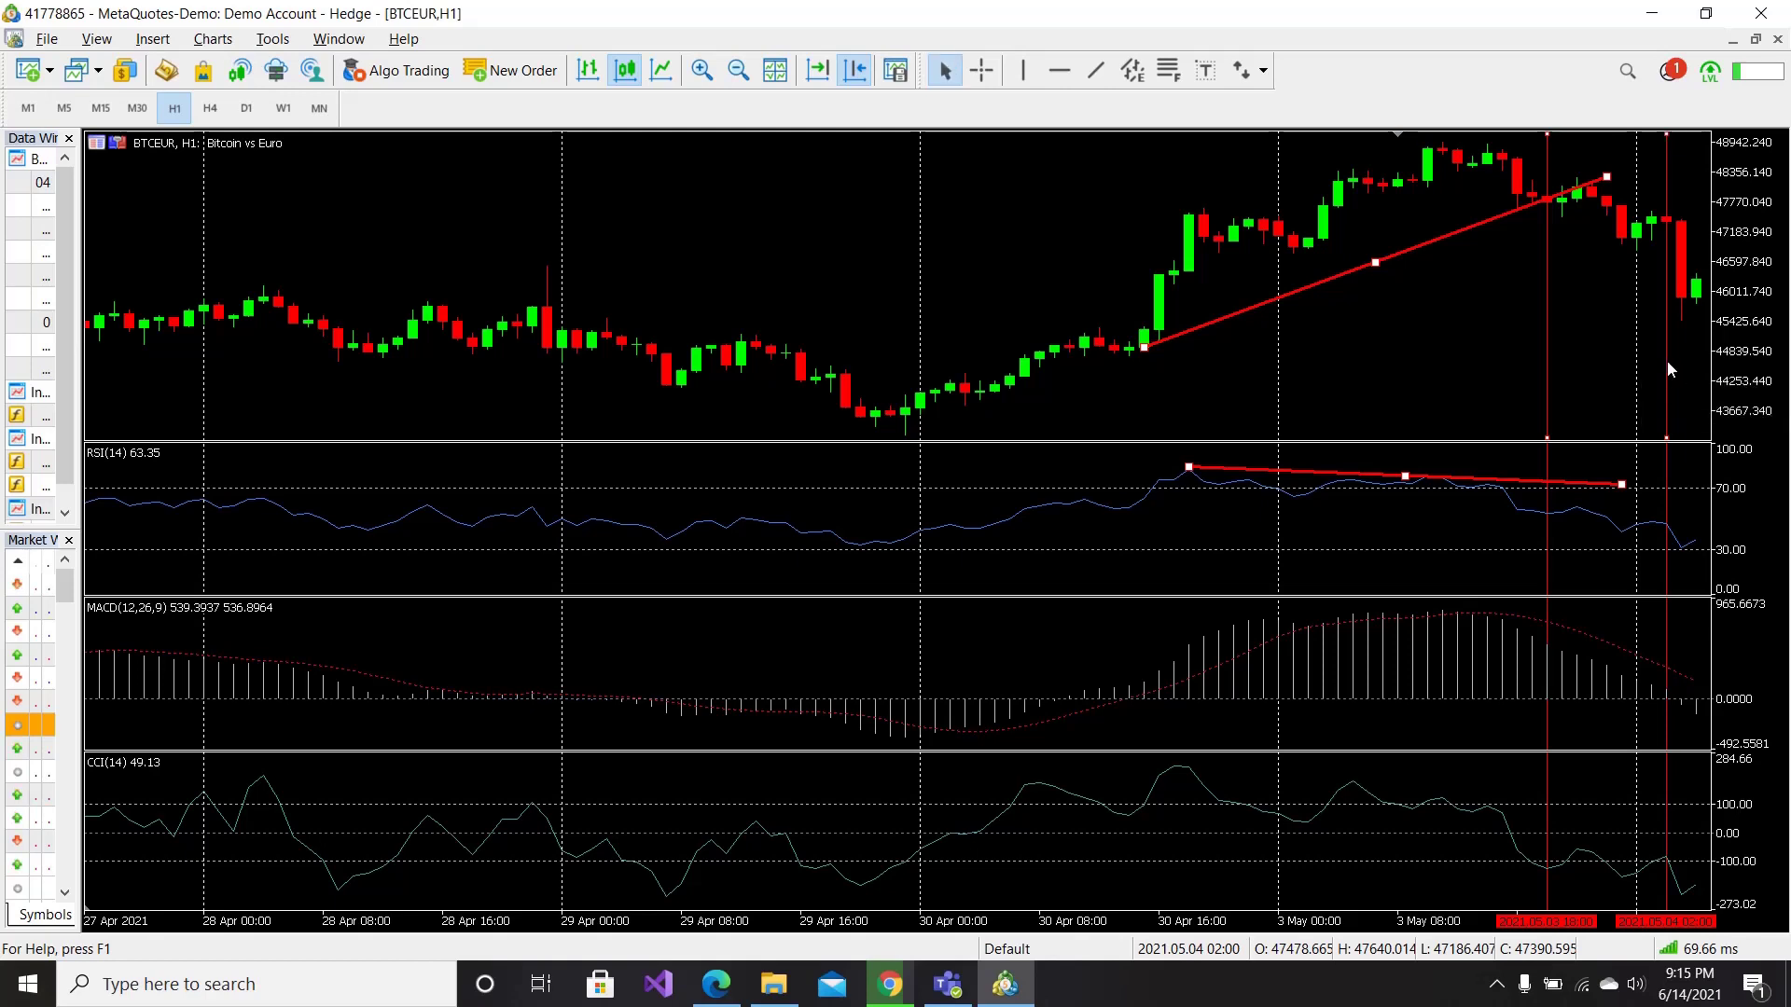
left_click_drag(1666, 361, 1681, 353)
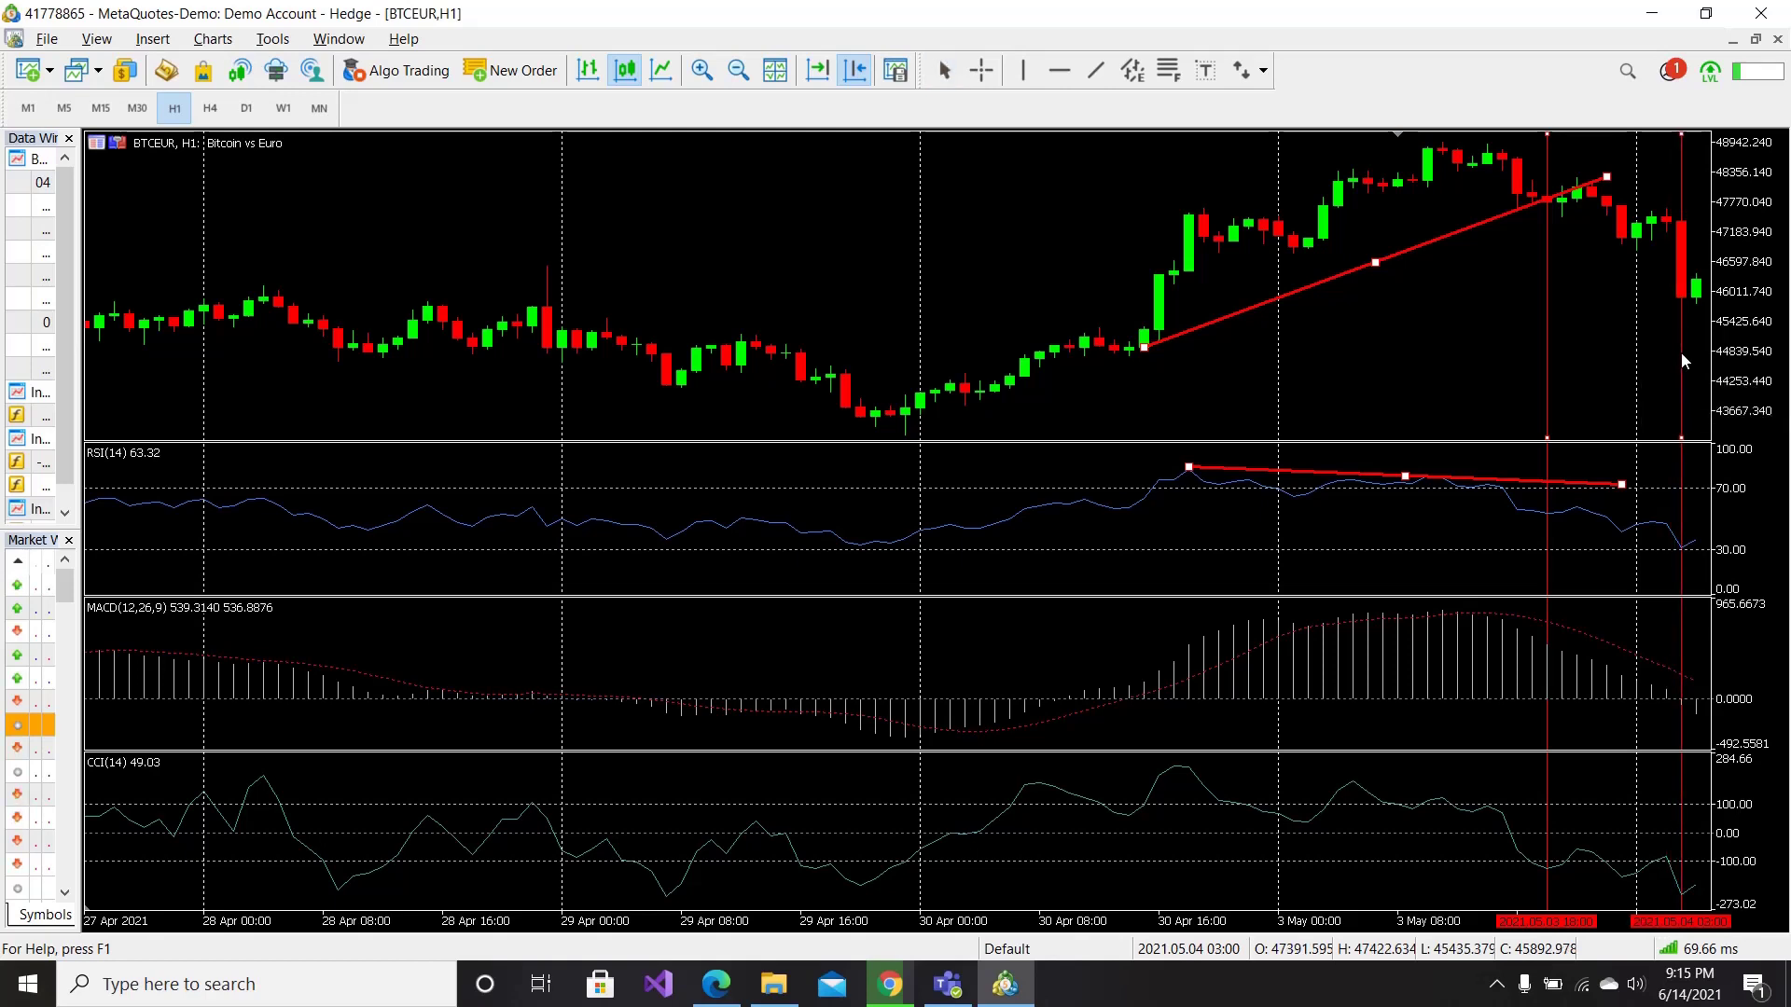
scroll(1464, 330, "down", 2)
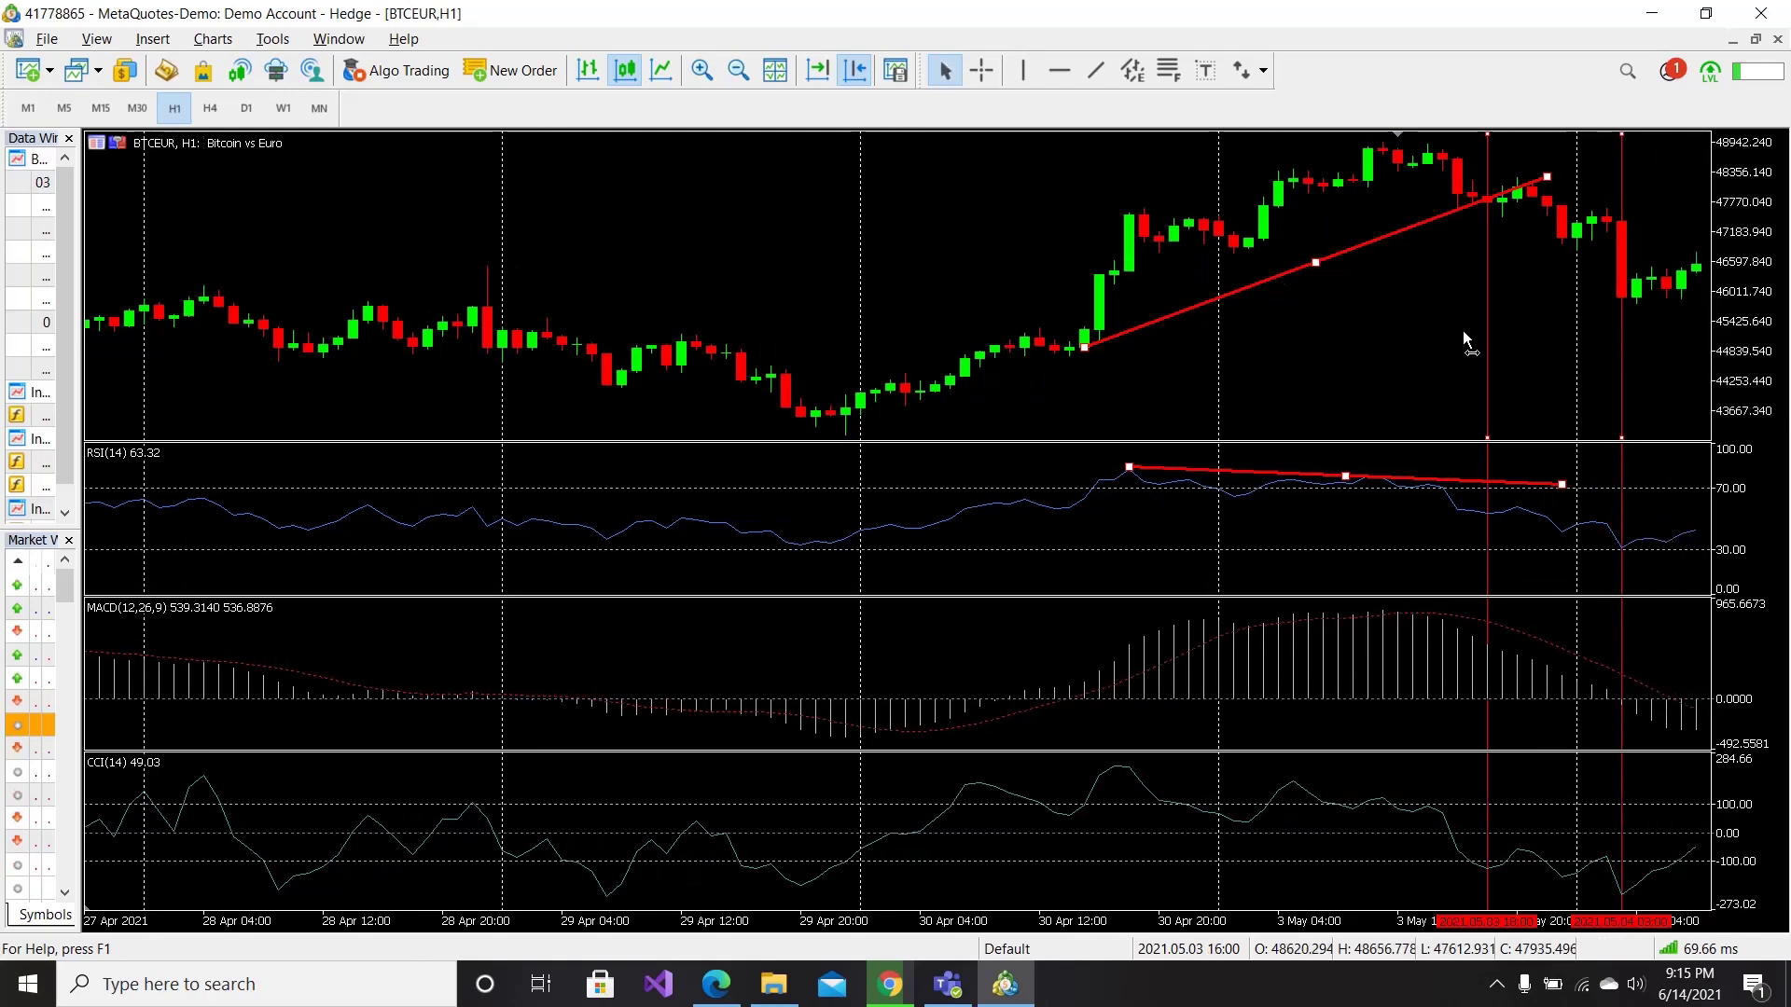
scroll(1463, 330, "down", 2)
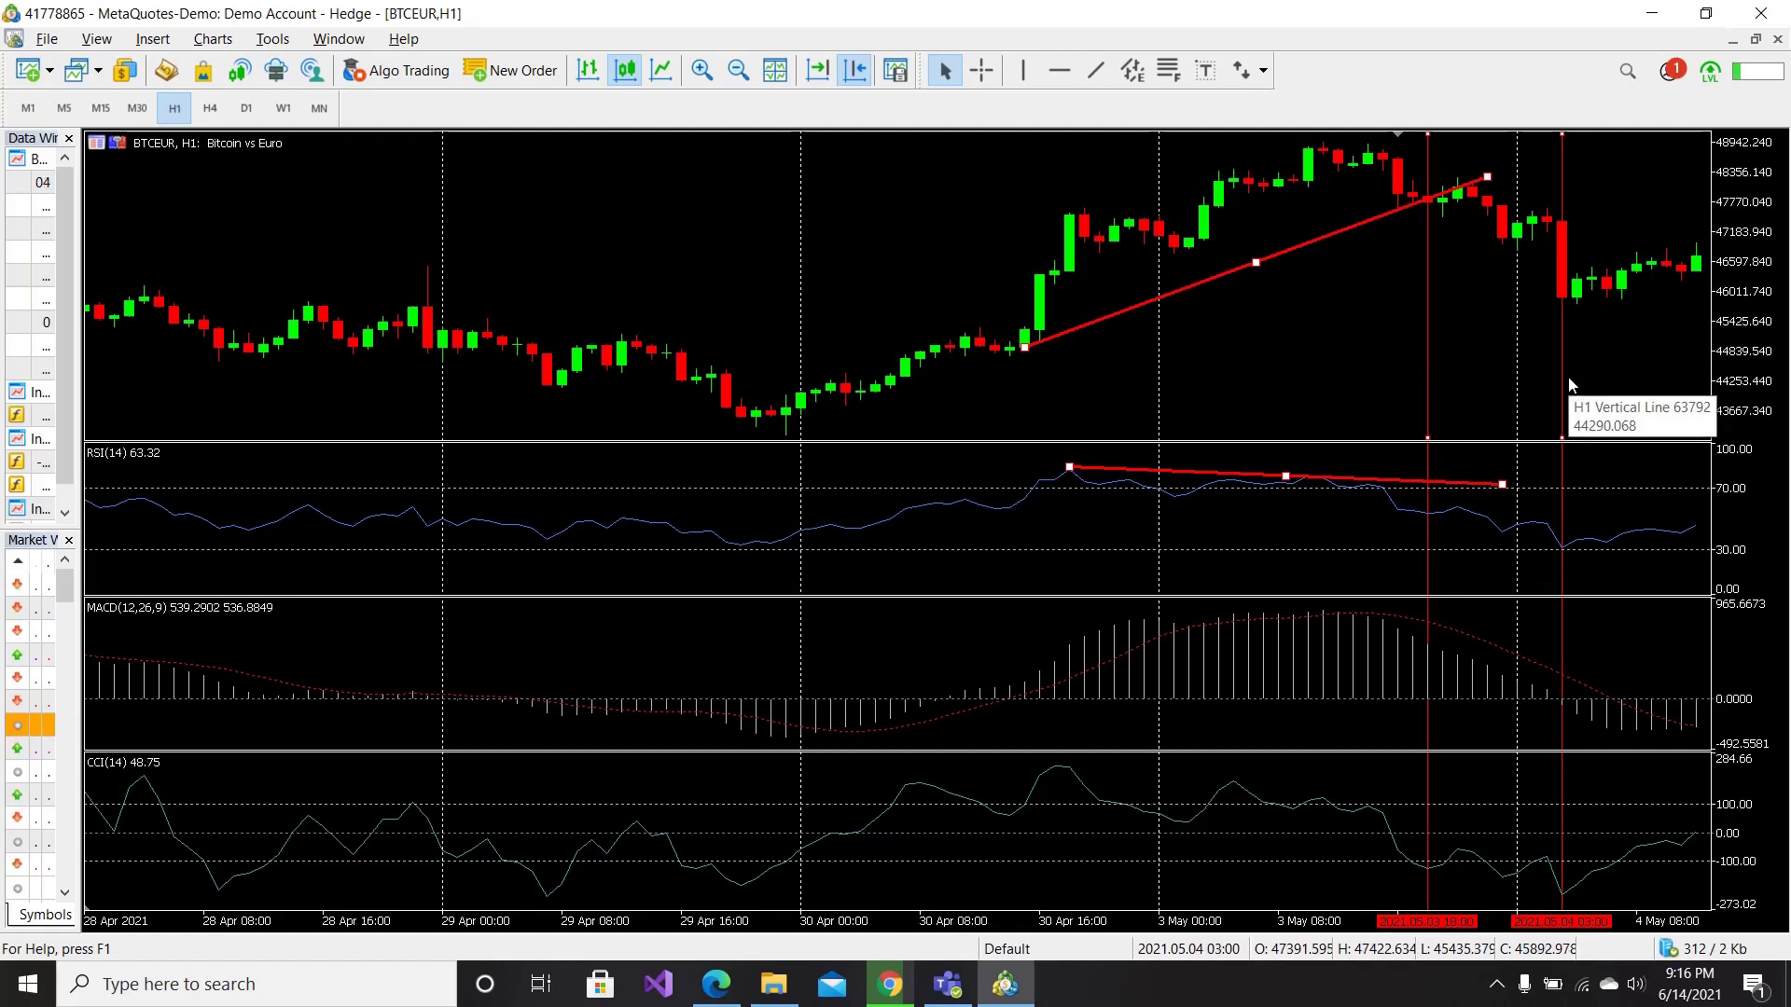
Add a horizontal line at 45735.998 and move the price trendline up onto the two highs.
left_click(1057, 71)
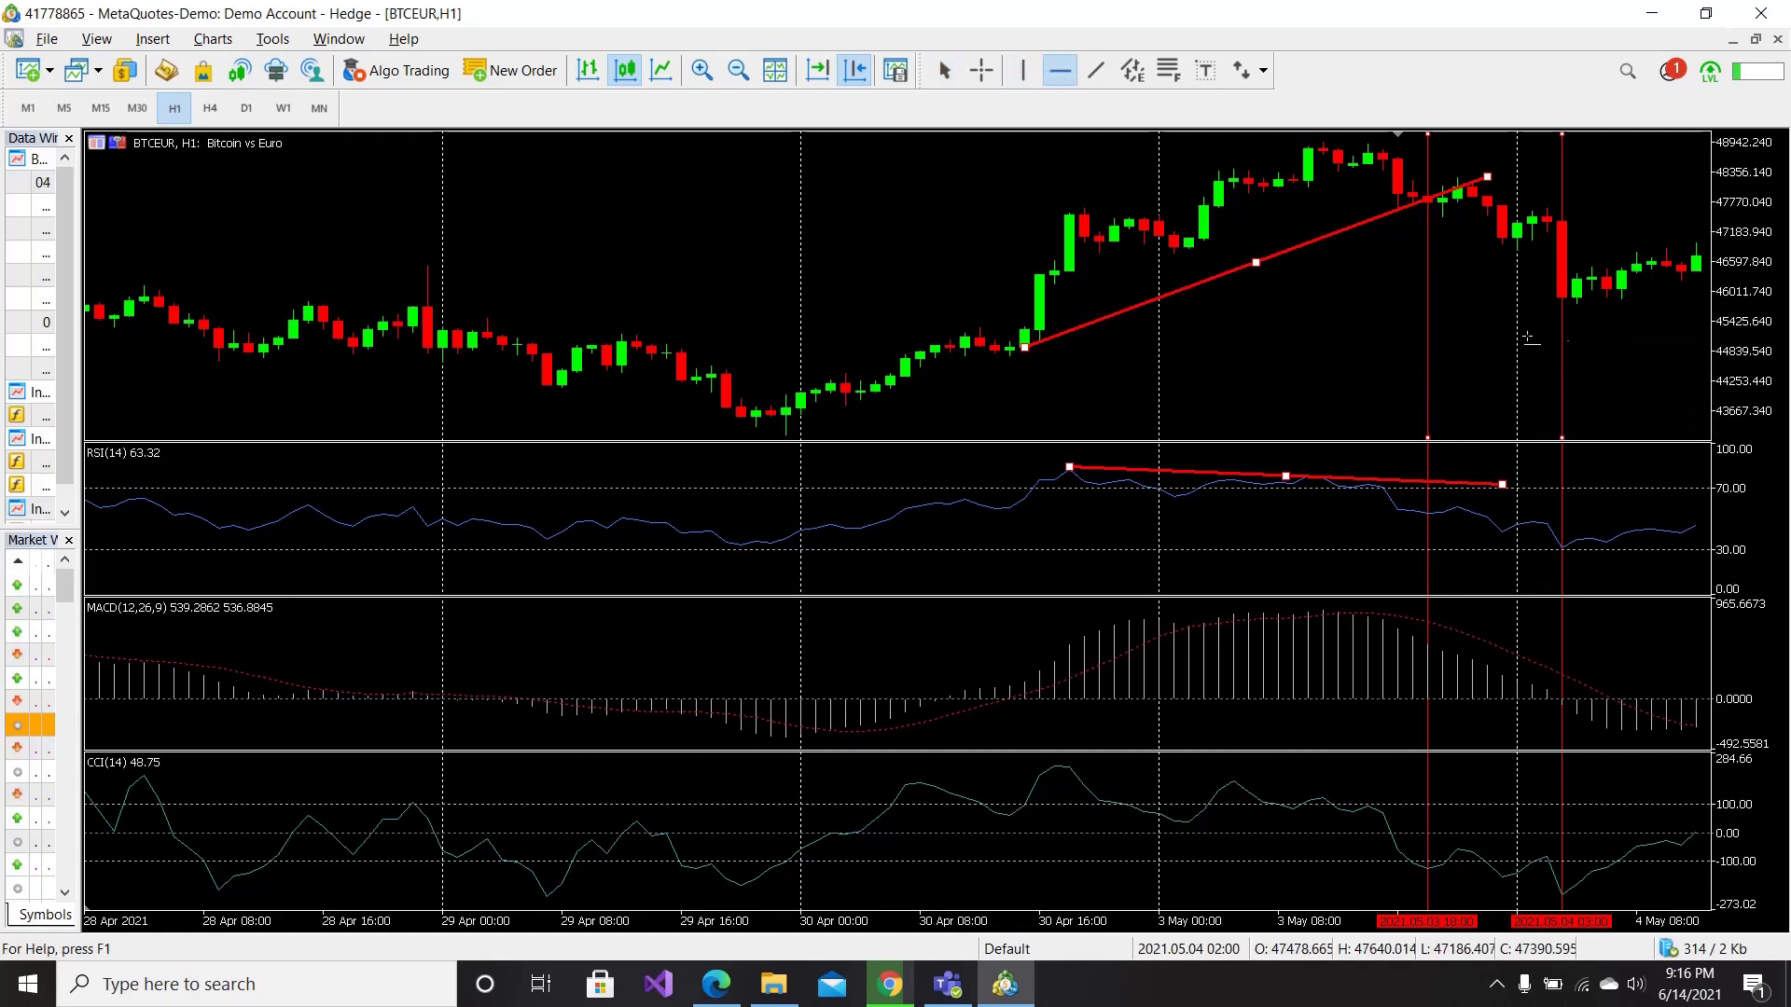
left_click(1610, 305)
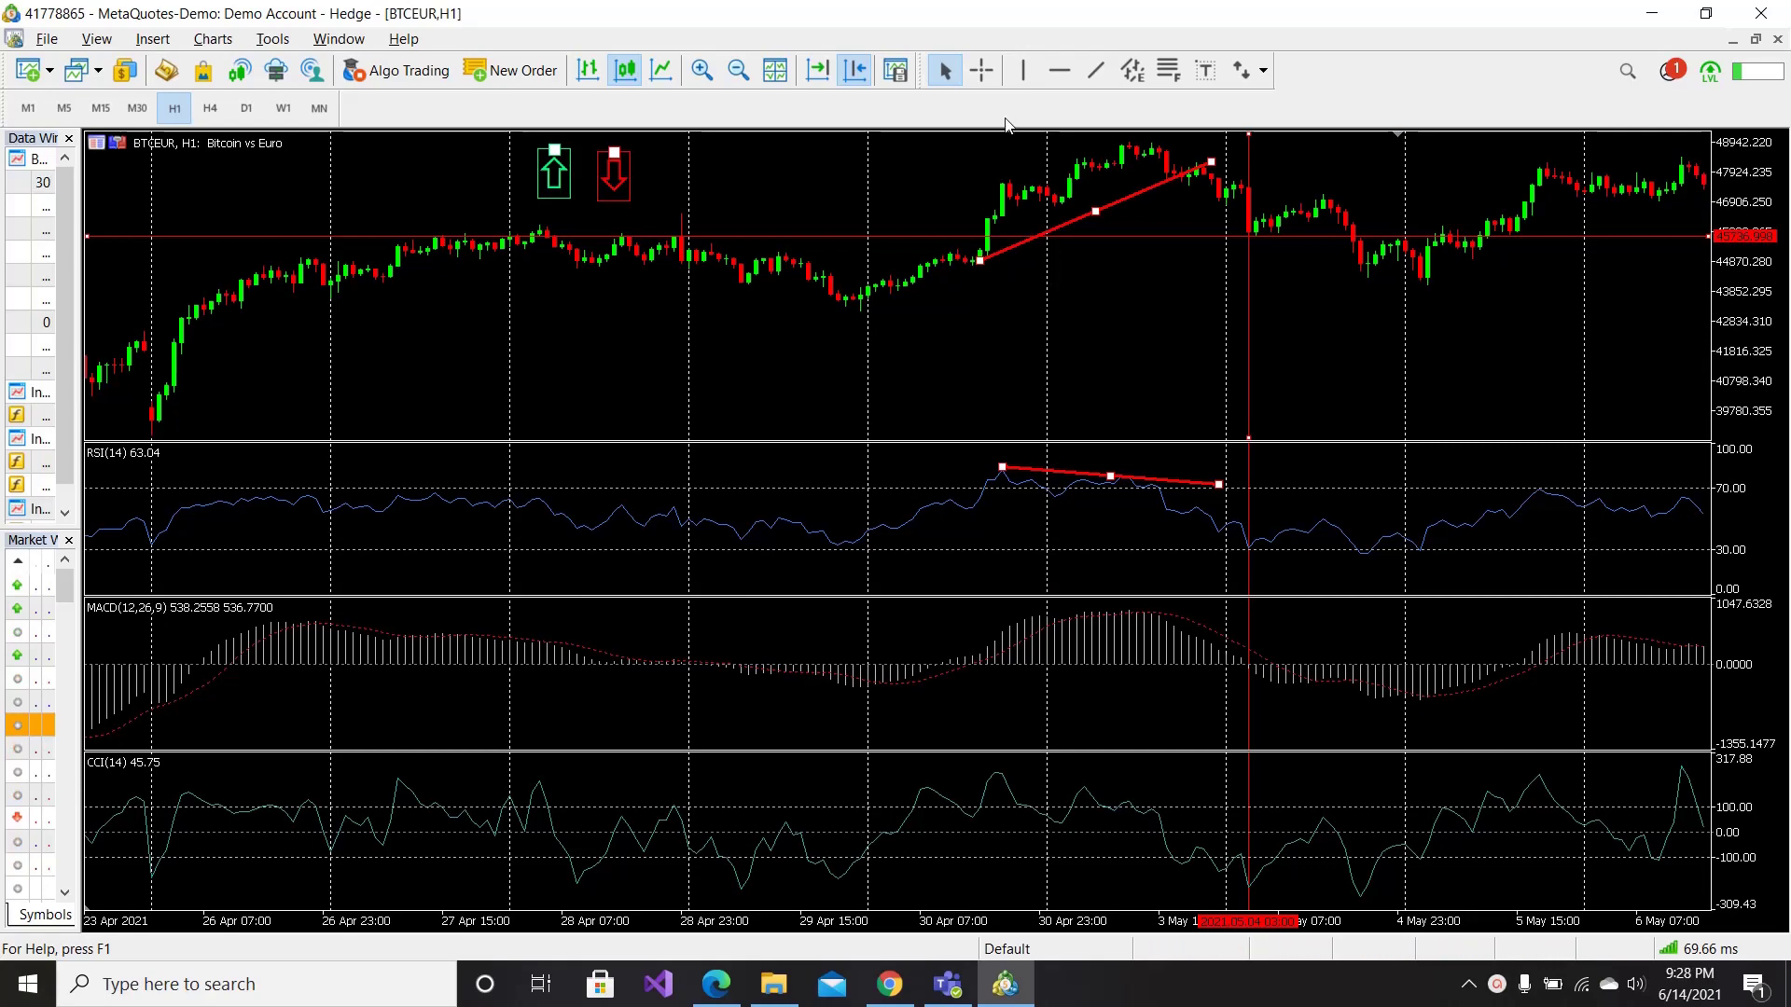
scroll(989, 172, "down", 10)
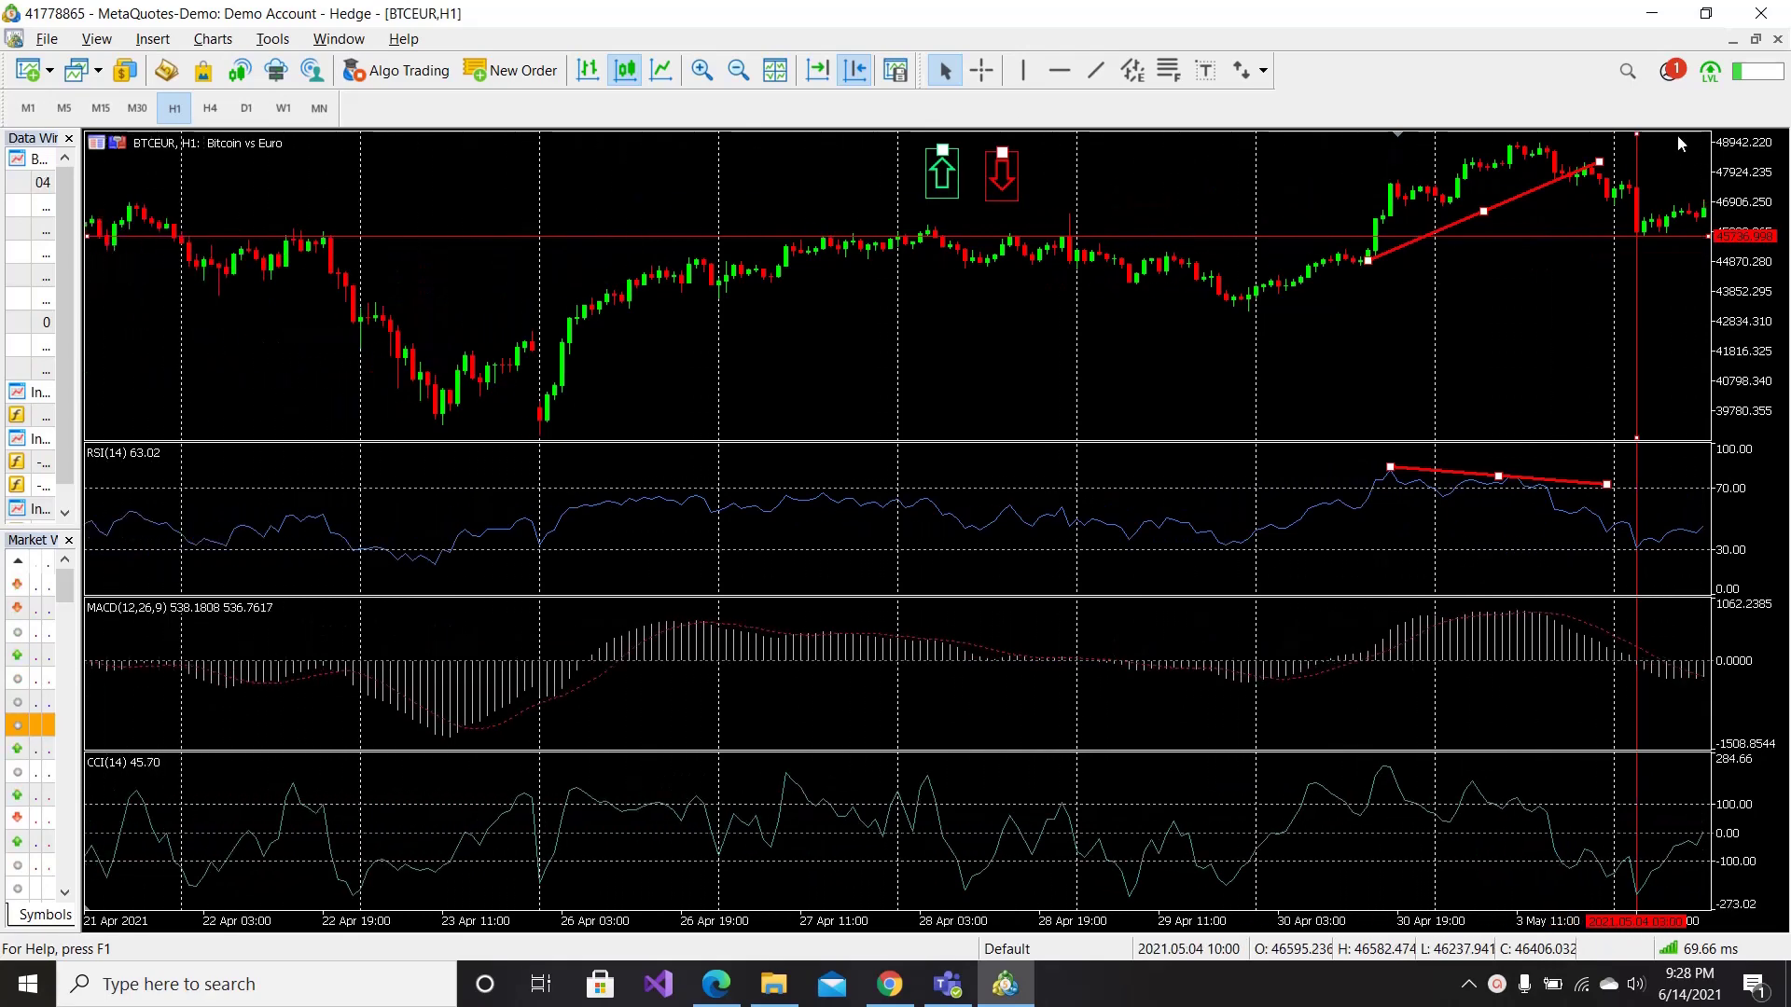
left_click_drag(1484, 213, 1404, 189)
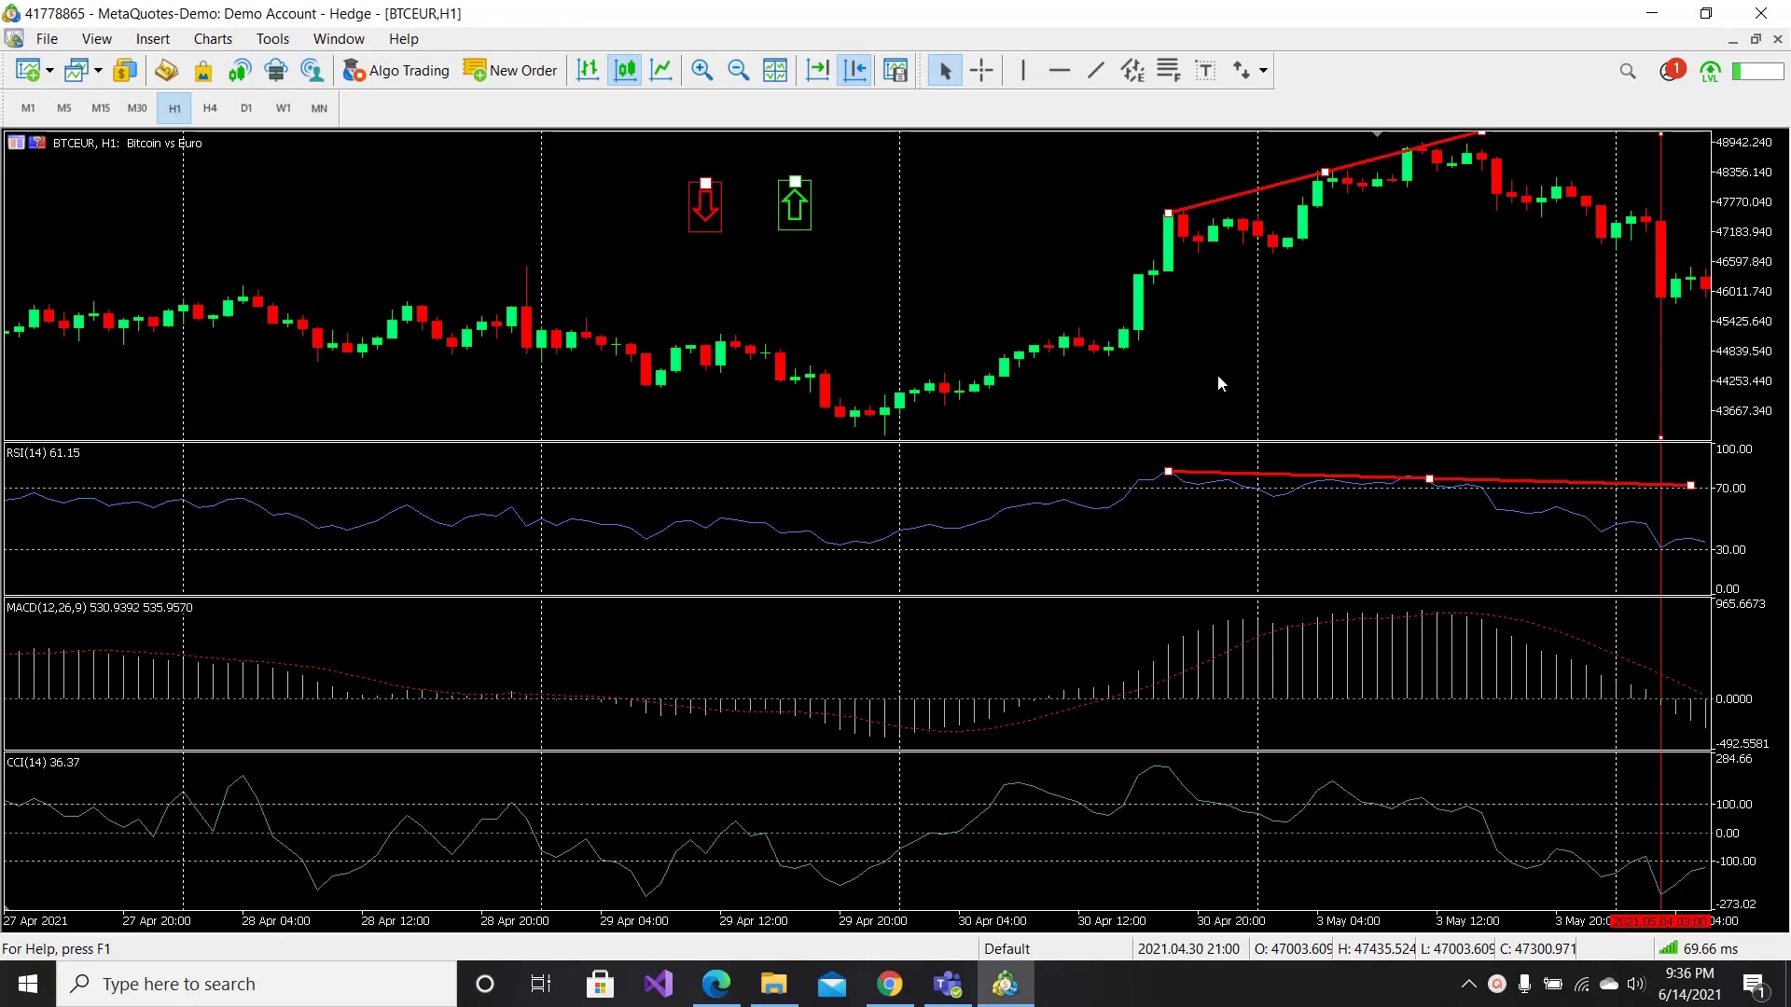
Draw a falling trend line across the 4–5 May price lows and a rising one across the RSI lows.
scroll(1217, 383, "down", 3)
scroll(1217, 382, "down", 1)
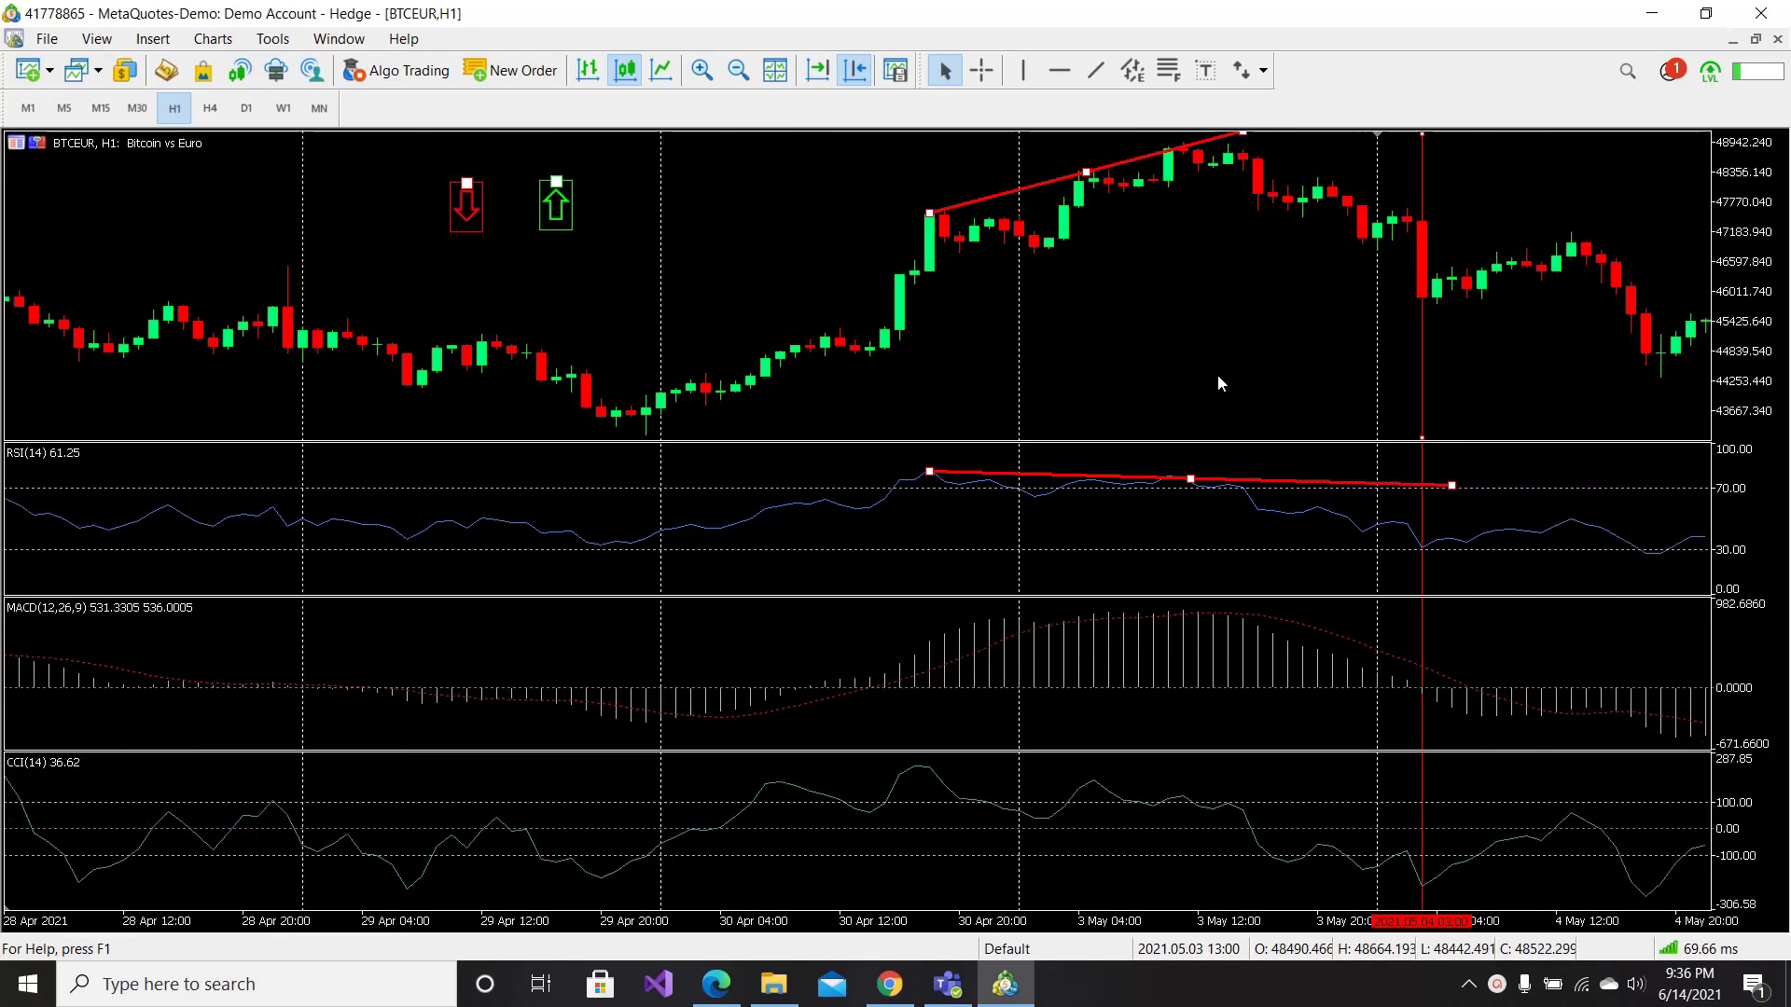
scroll(1218, 383, "down", 2)
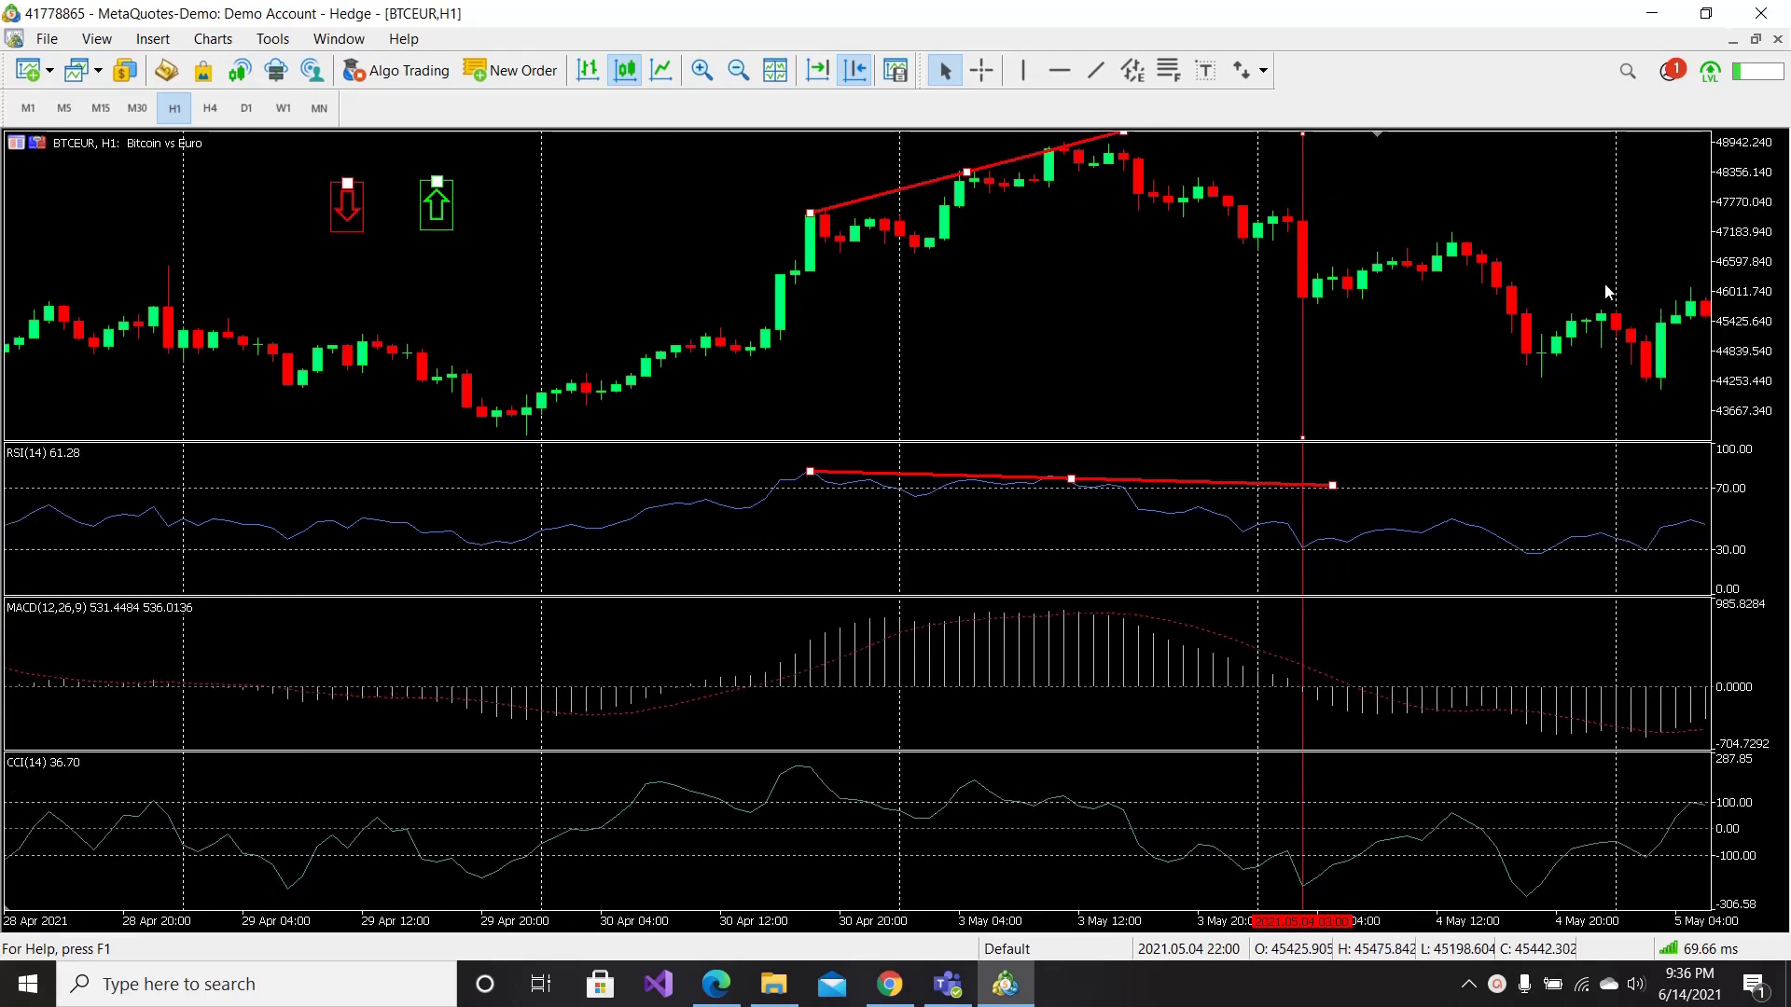
left_click(1100, 77)
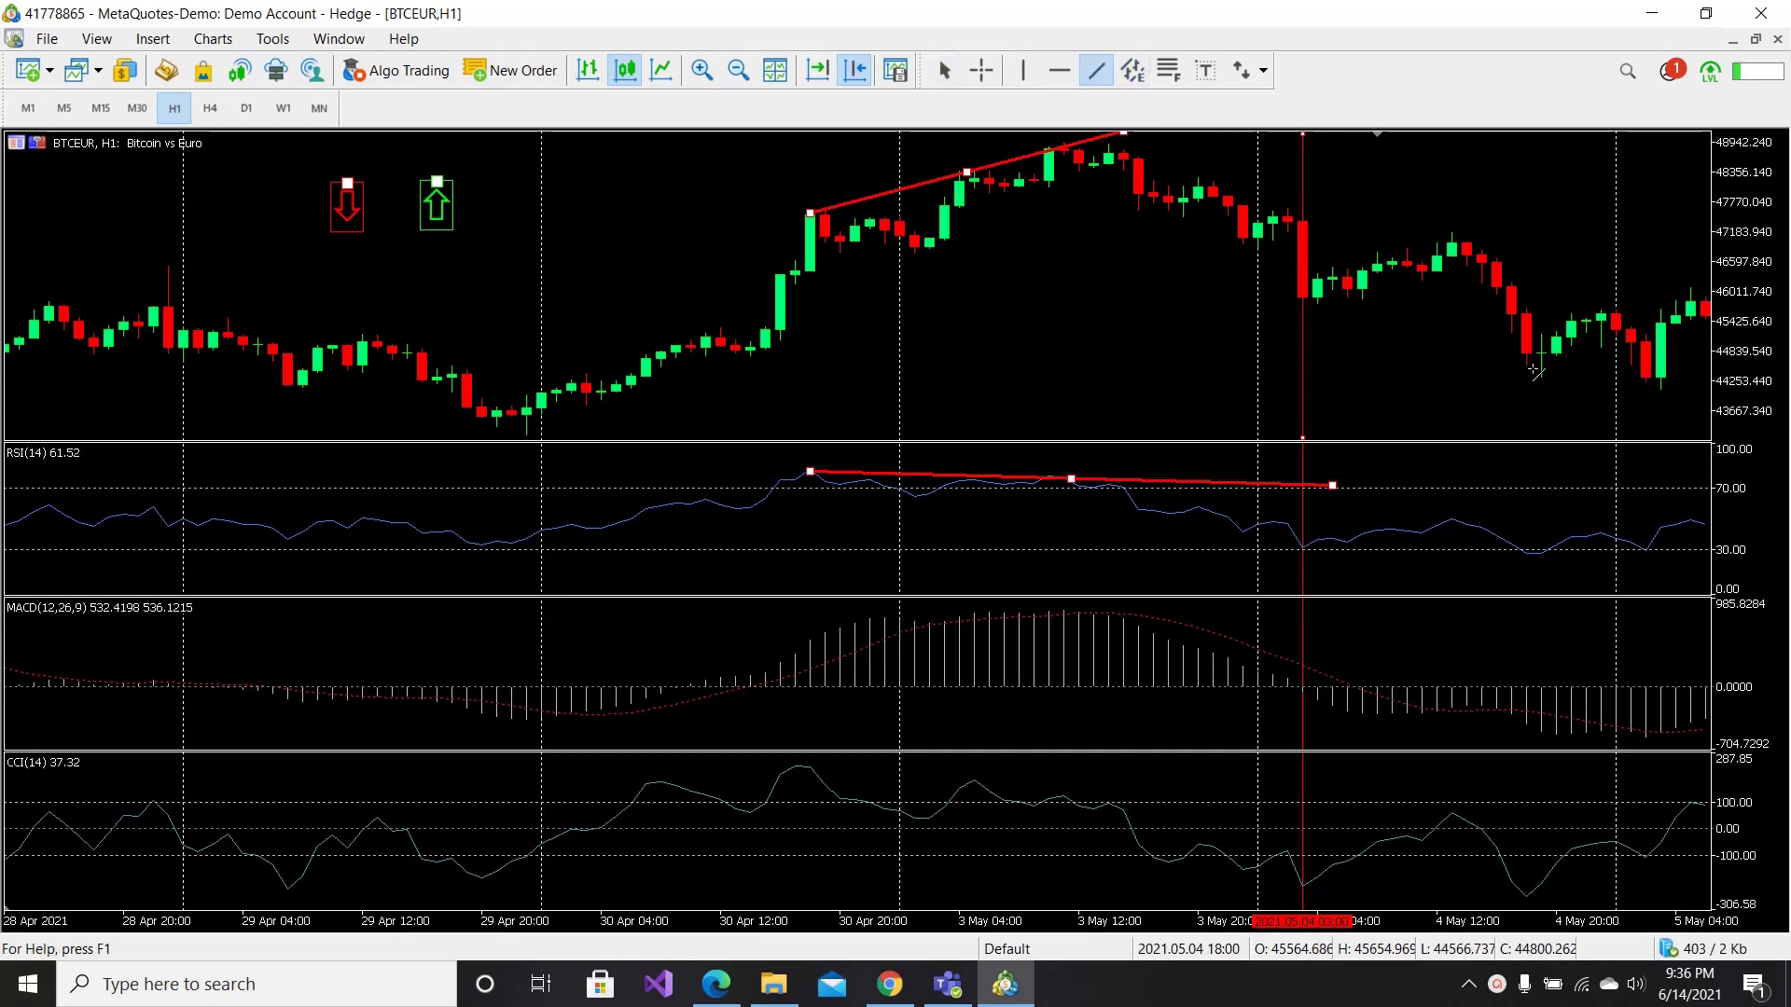
left_click_drag(1535, 370, 1705, 395)
left_click(1096, 71)
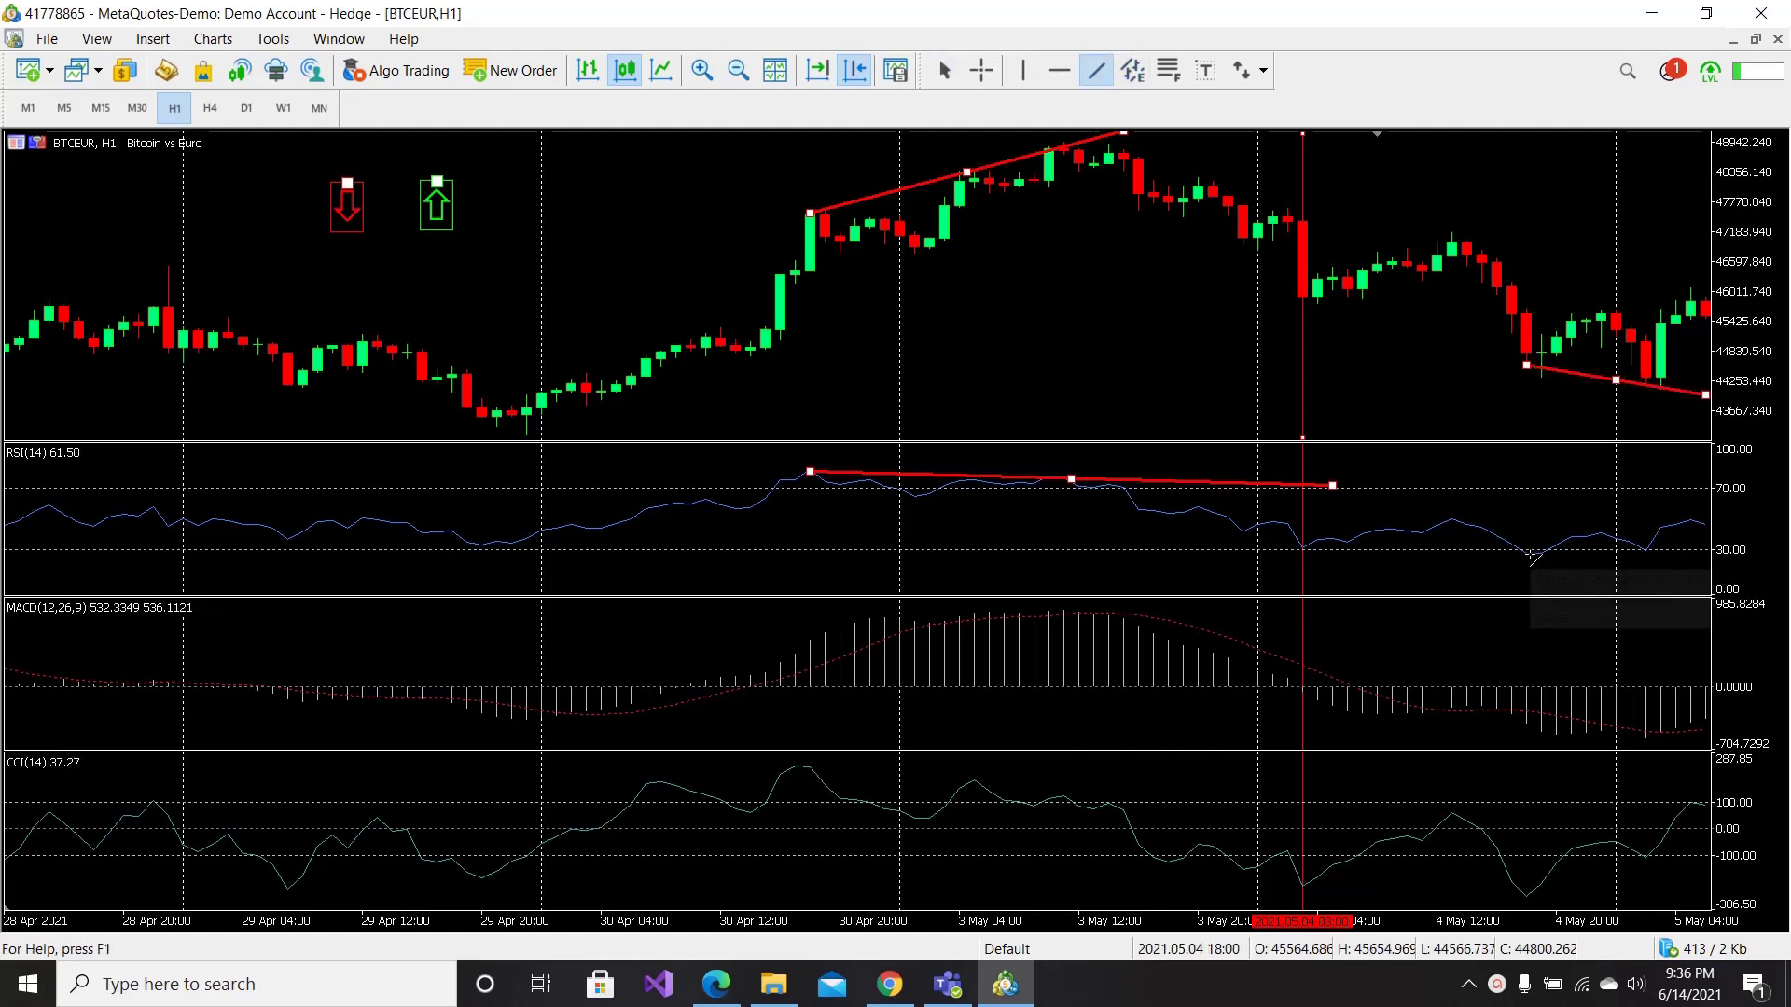
mouse_move(1526, 554)
left_mouse_down()
mouse_move(1730, 552)
mouse_move(1690, 550)
mouse_move(1706, 548)
left_mouse_up()
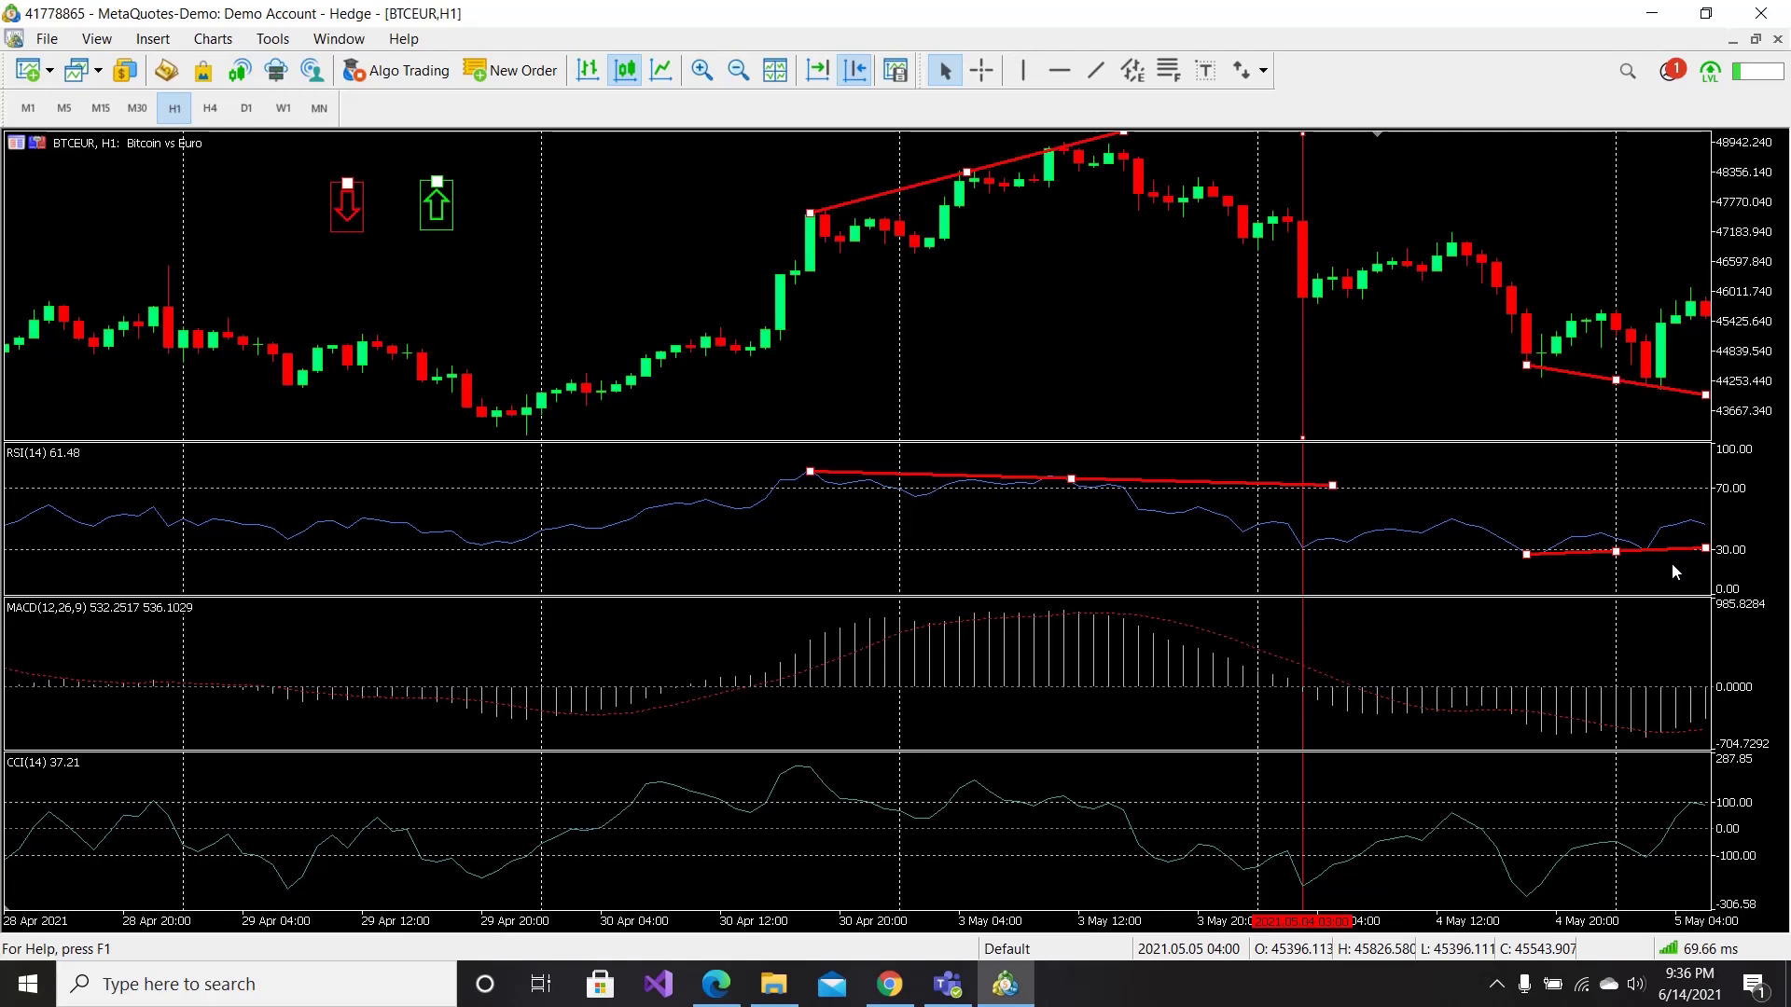
Mark 5 May 16:00 with a red vertical line, then show the Paint divergence sketch.
scroll(1672, 572, "down", 1)
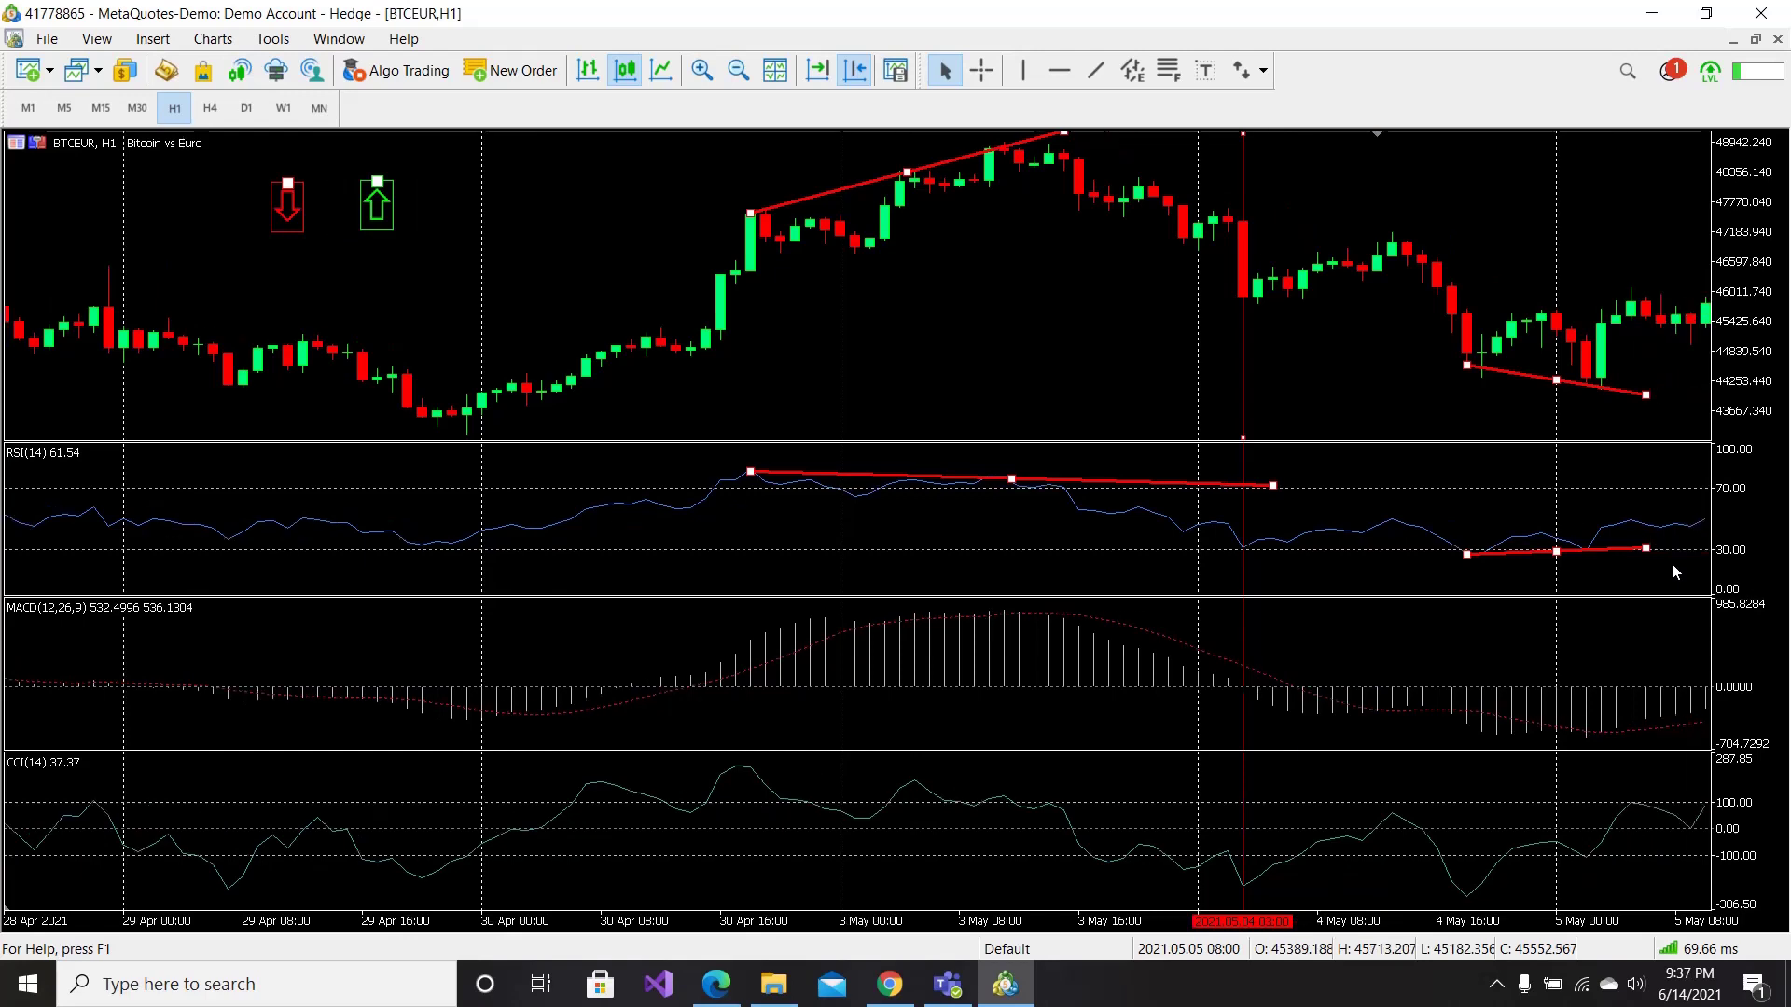
scroll(1672, 566, "down", 1)
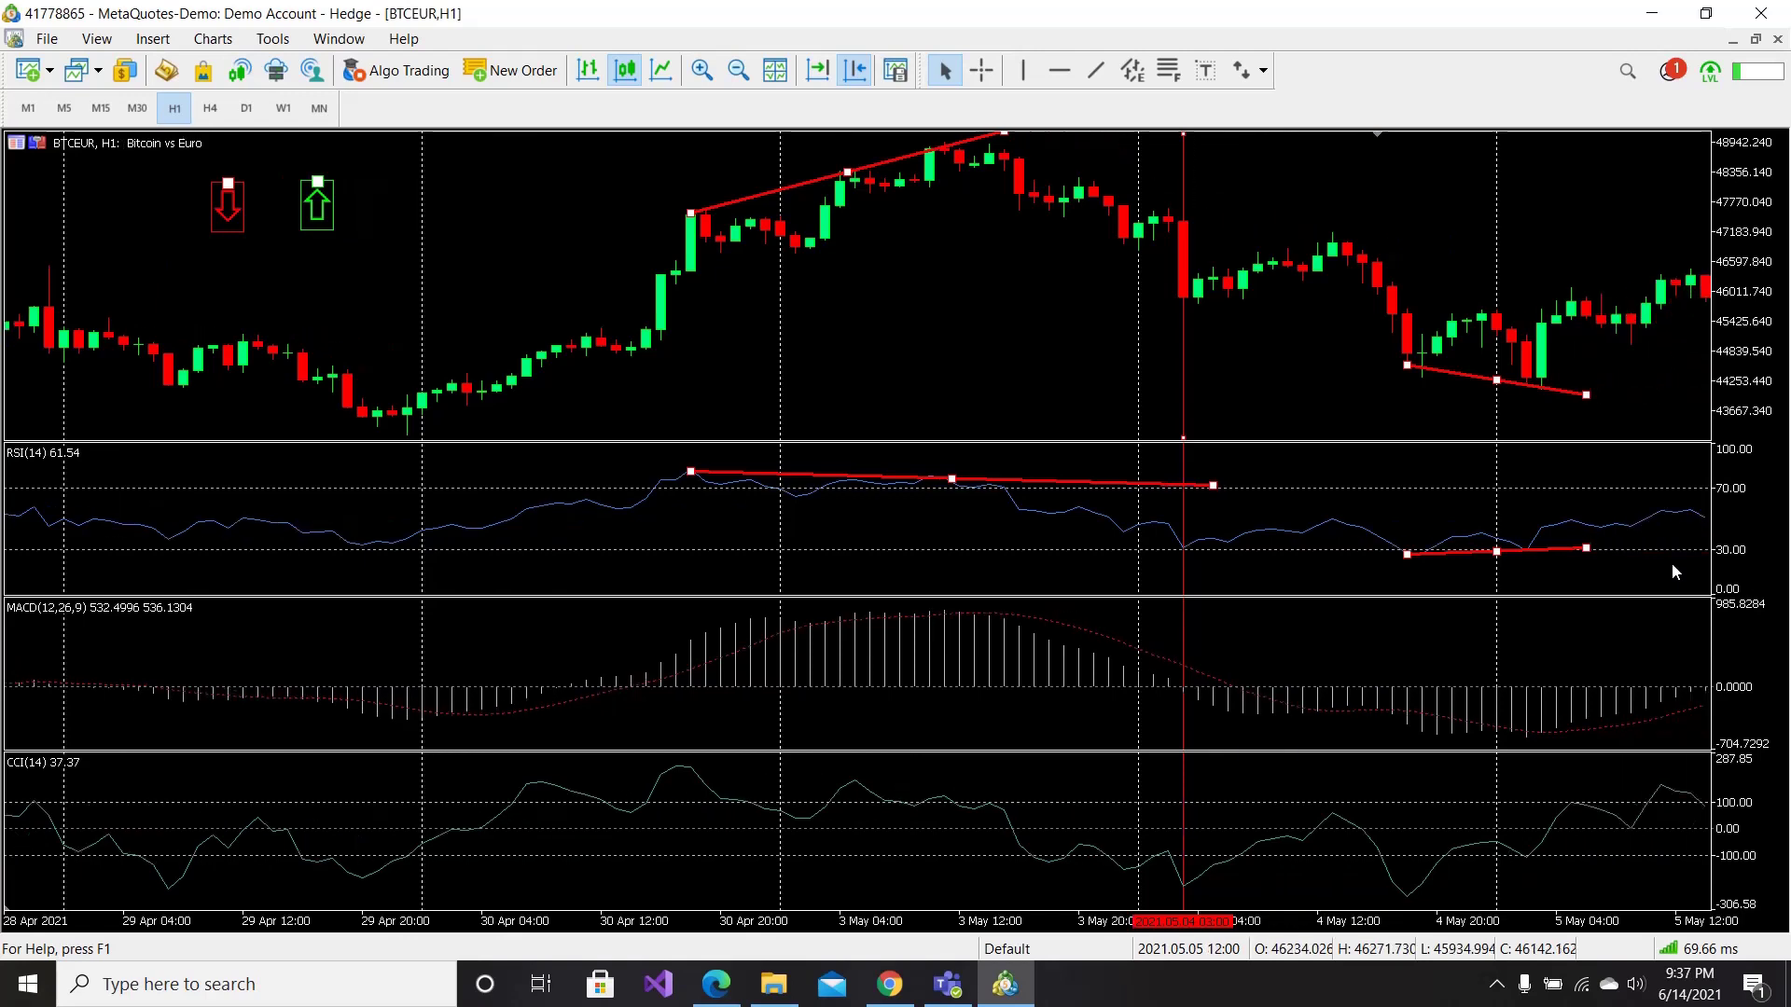
scroll(1672, 565, "down", 1)
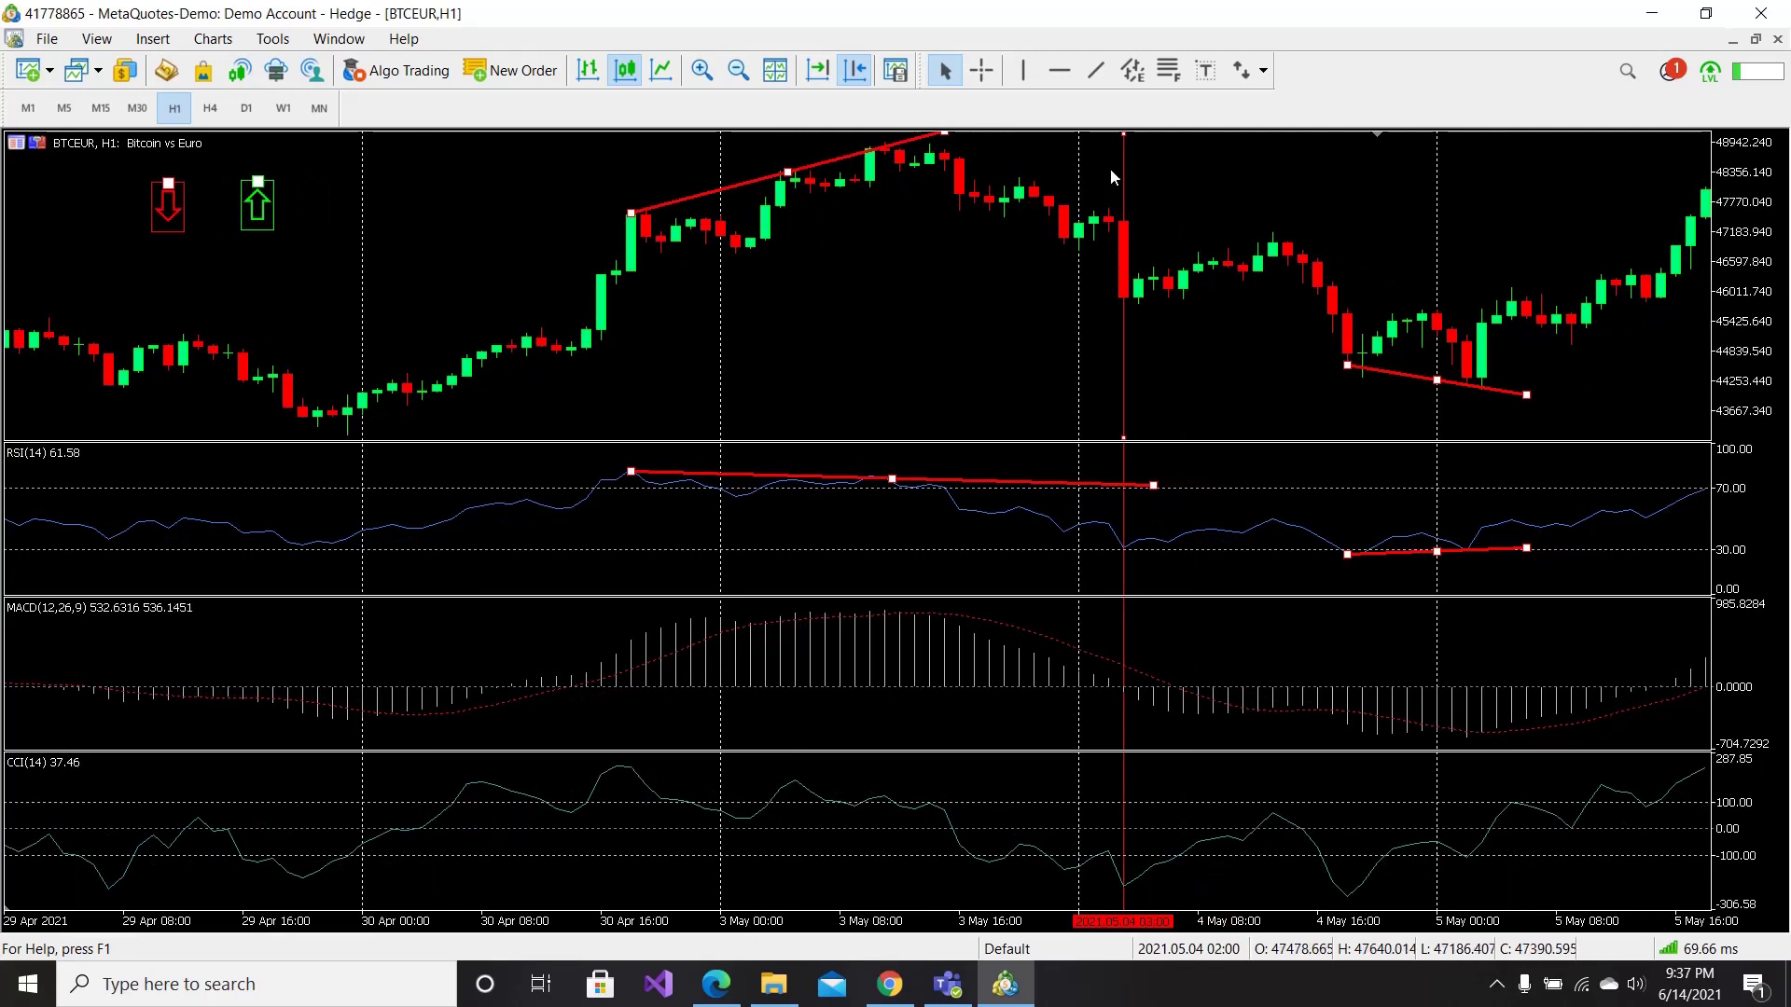
left_click(1024, 70)
left_click(1680, 369)
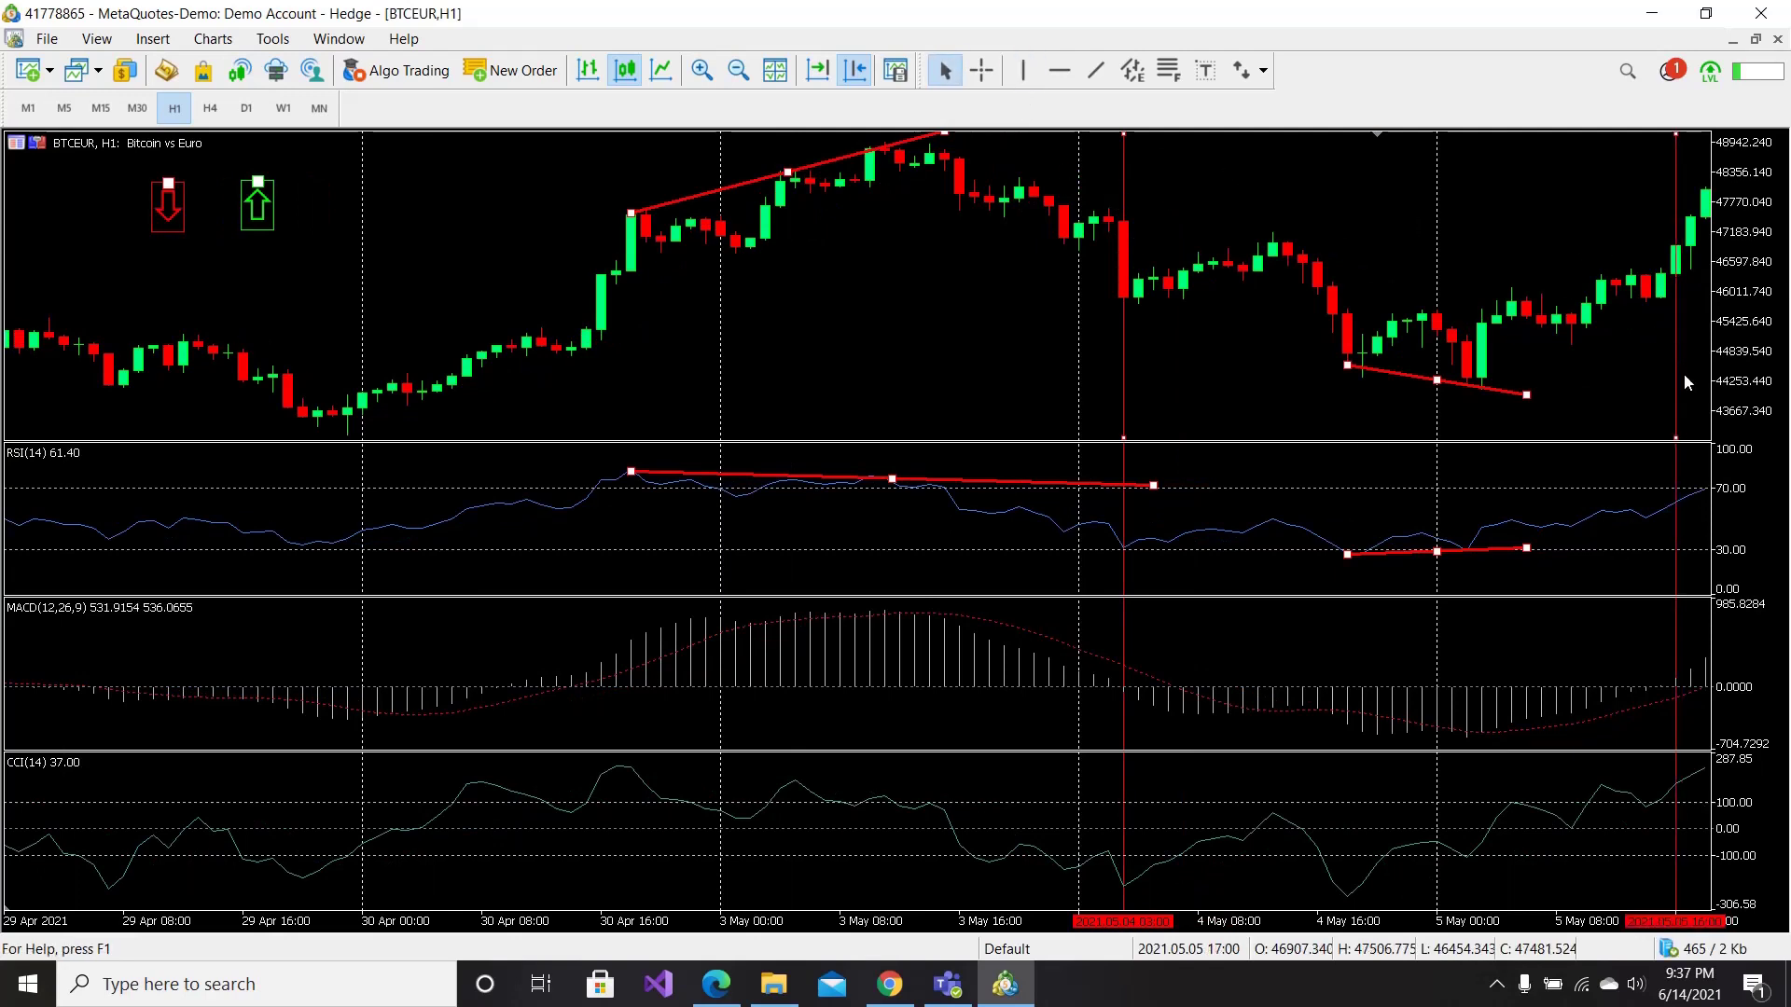
left_click_drag(1680, 369, 1676, 370)
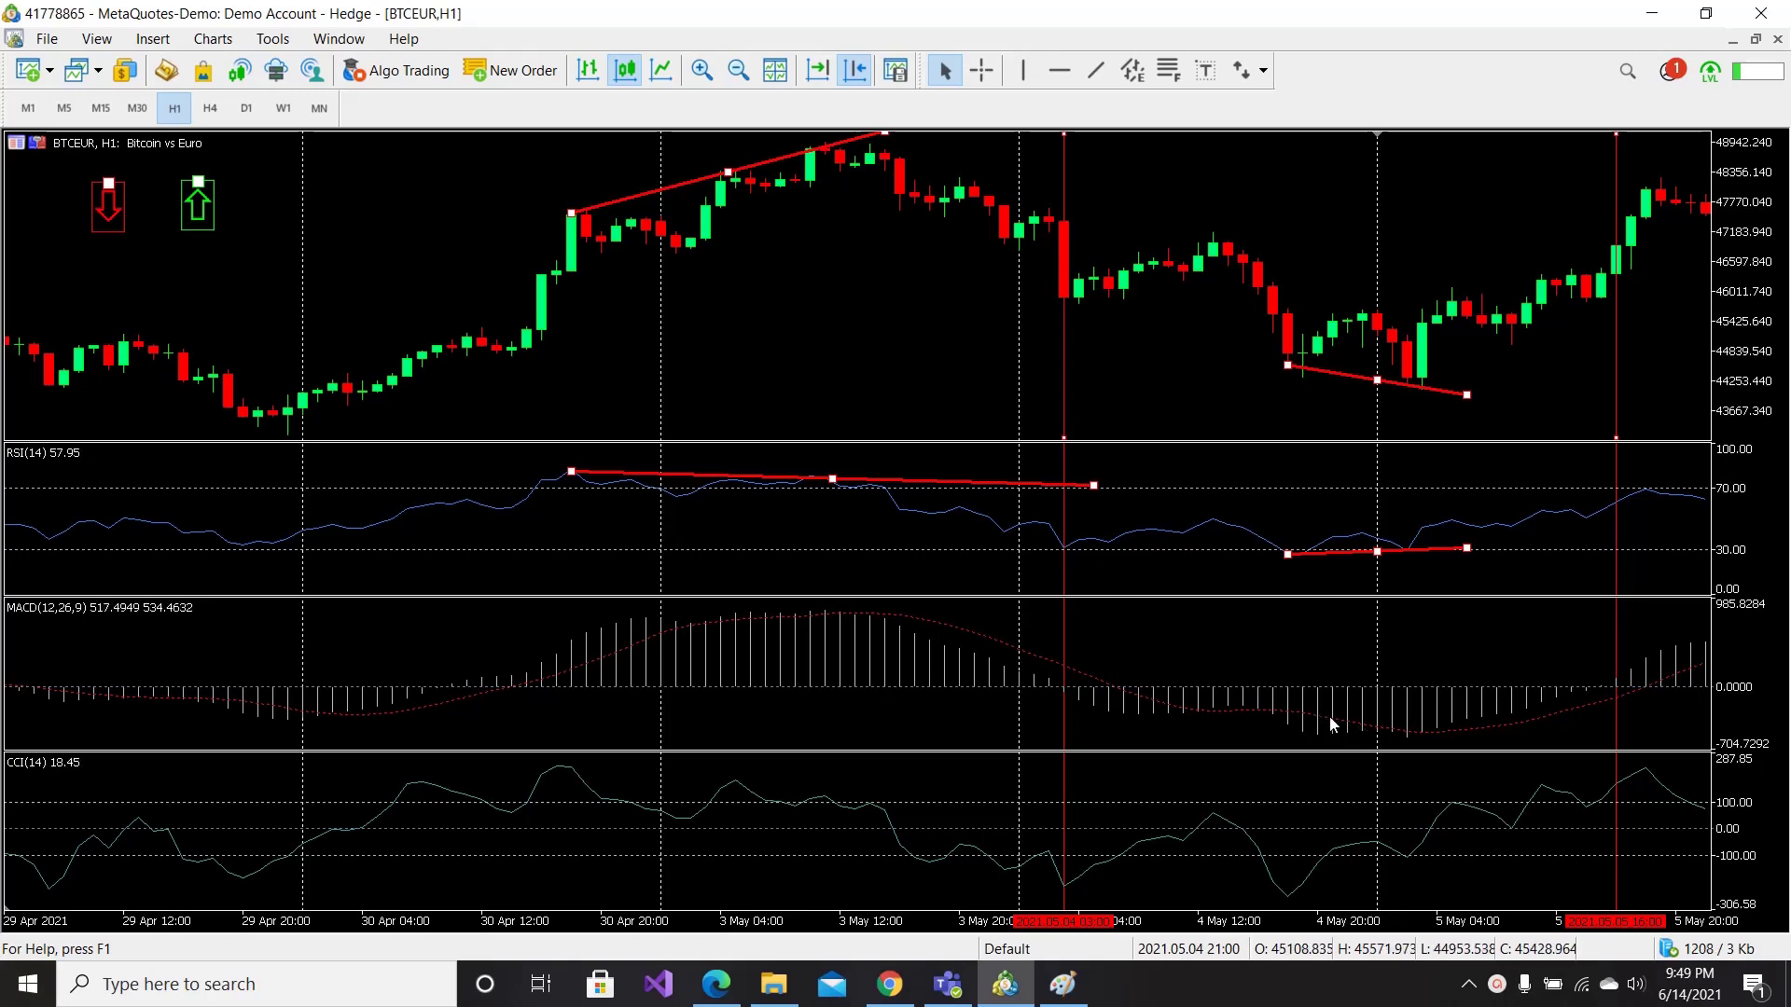
left_click(1064, 984)
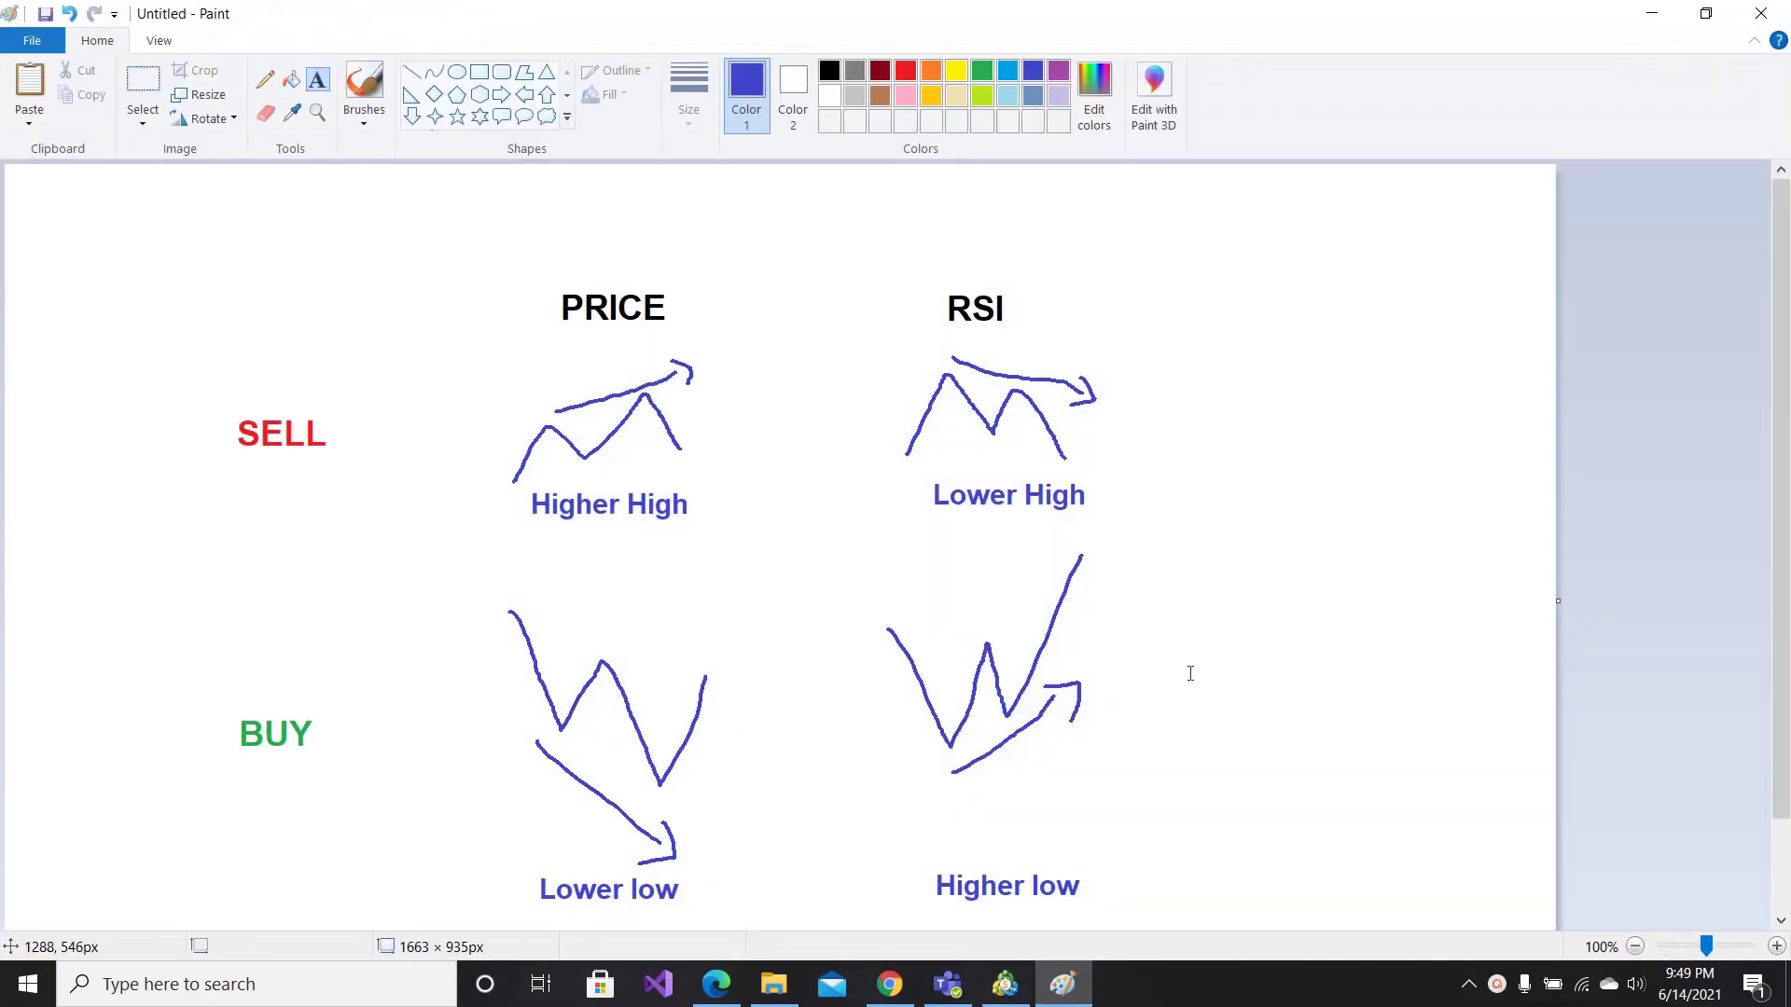